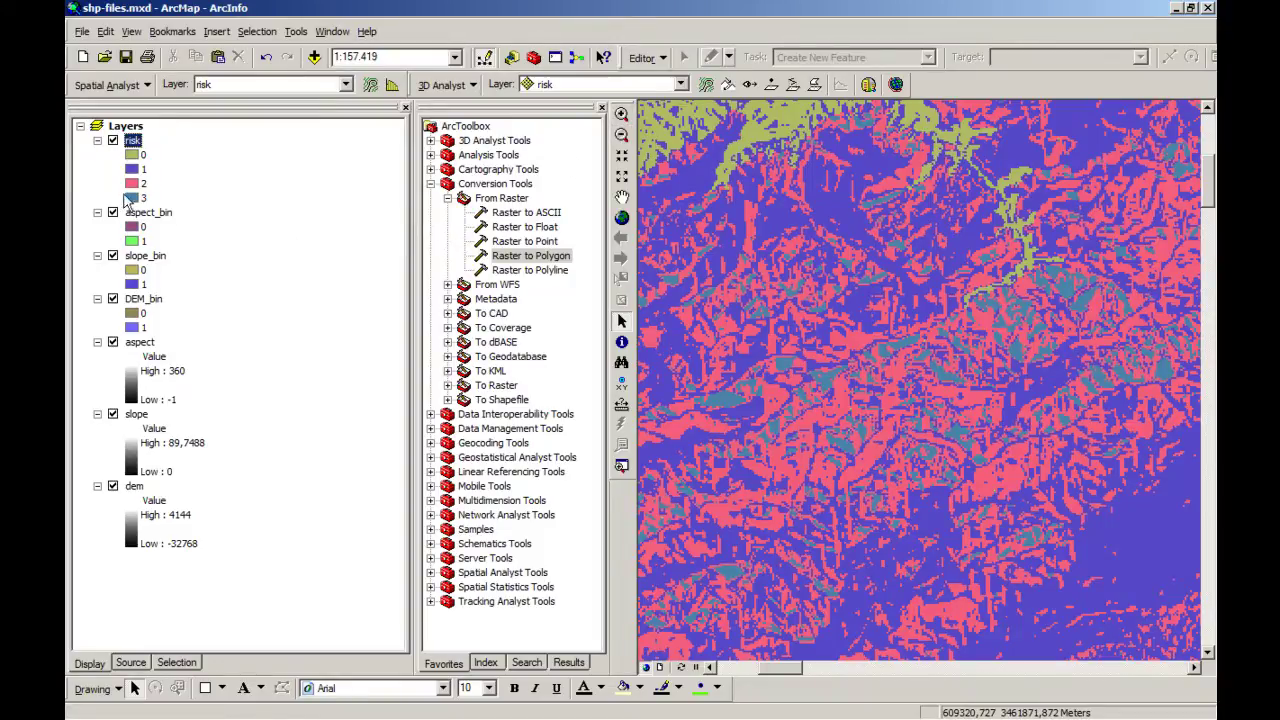
Step: Check the data source folder of the DEM_bin layer in its layer properties
left_click(146, 299)
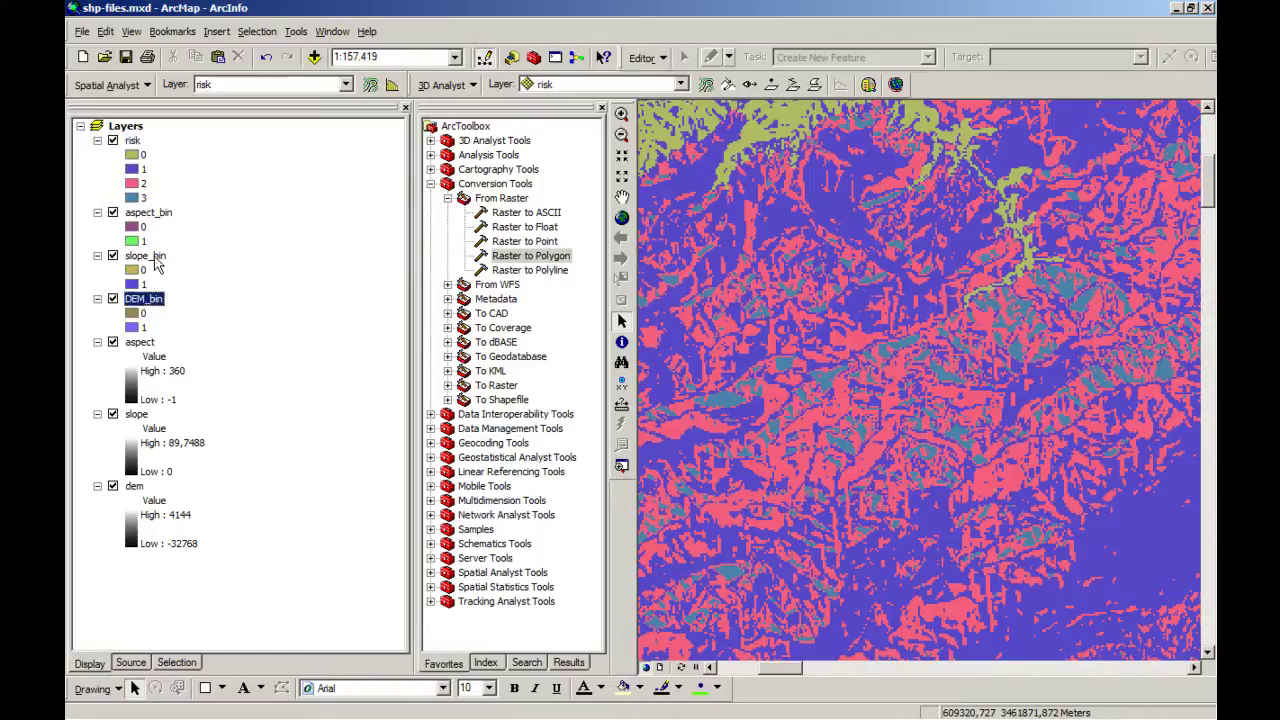
right_click(147, 303)
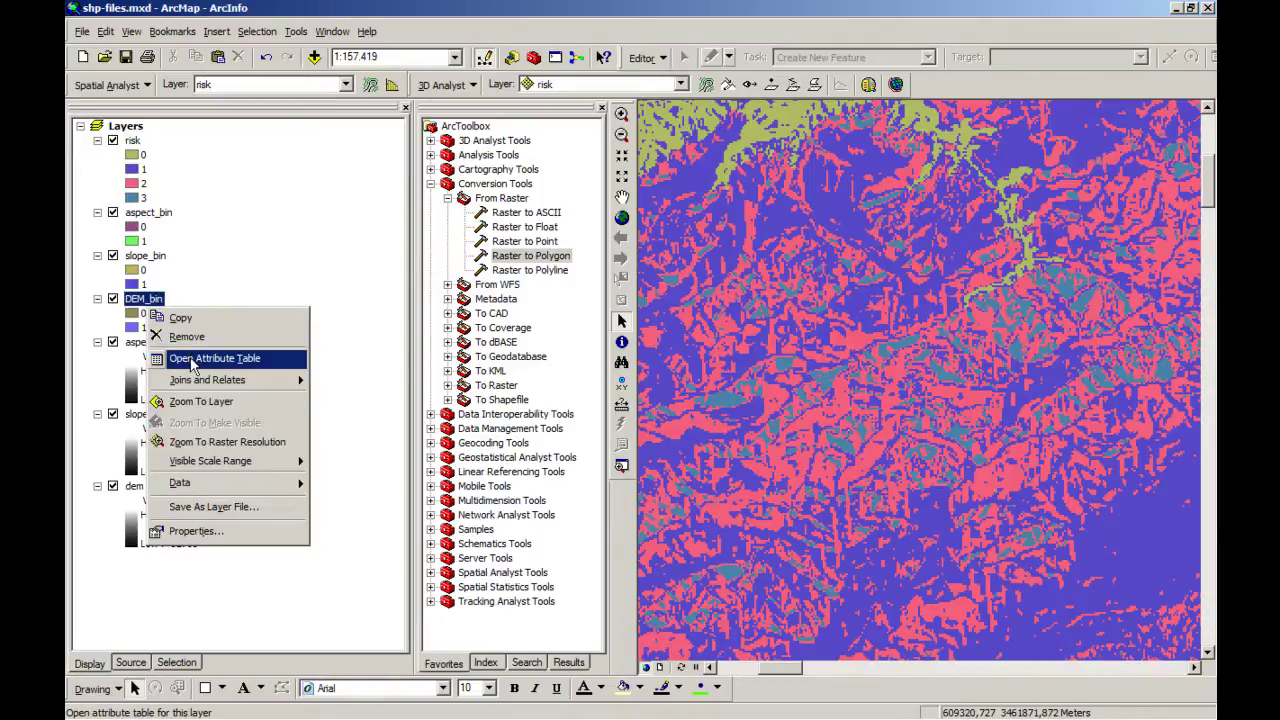
left_click(236, 531)
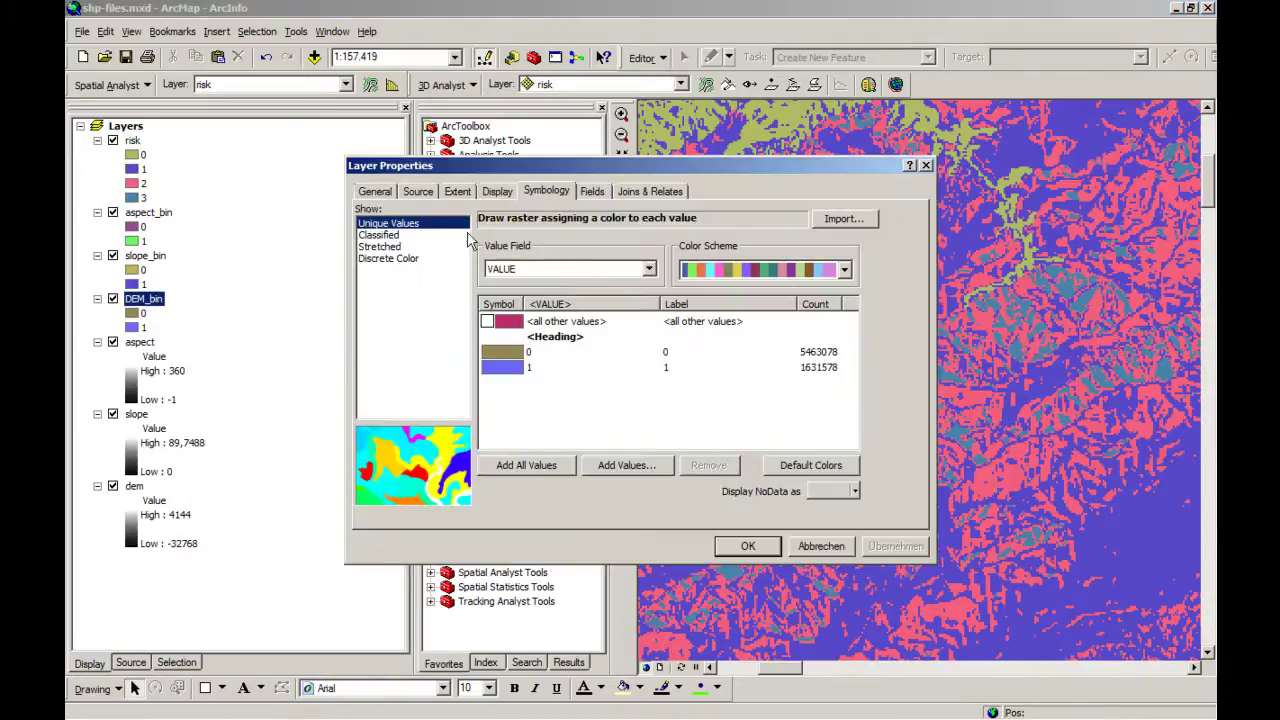
left_click(418, 191)
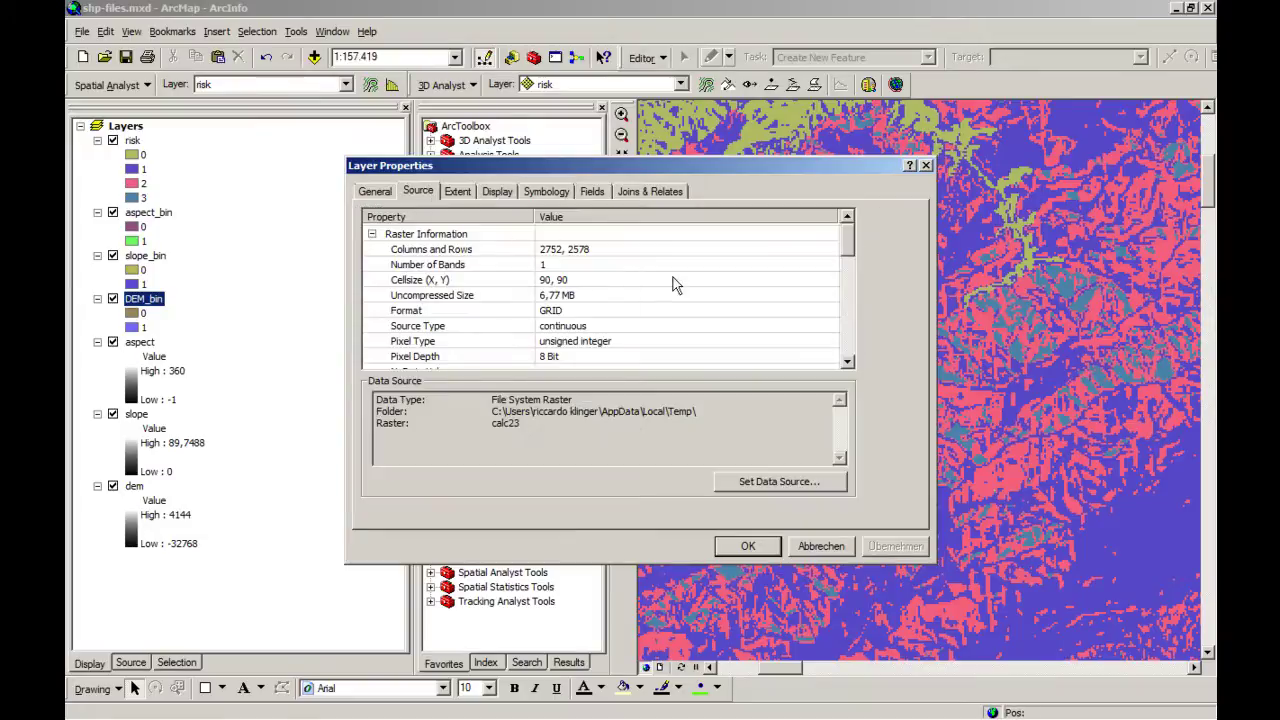
mouse_move(606, 420)
left_mouse_down()
mouse_move(700, 413)
mouse_move(622, 418)
left_mouse_up()
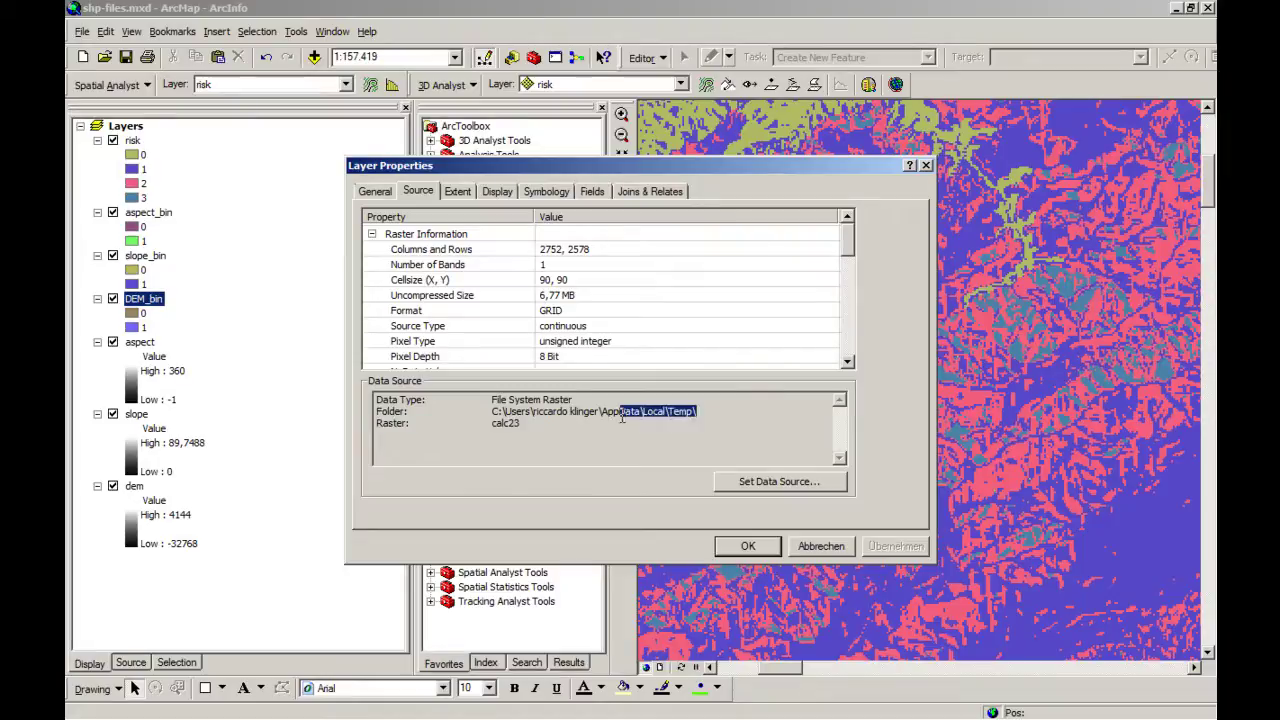
left_click(748, 547)
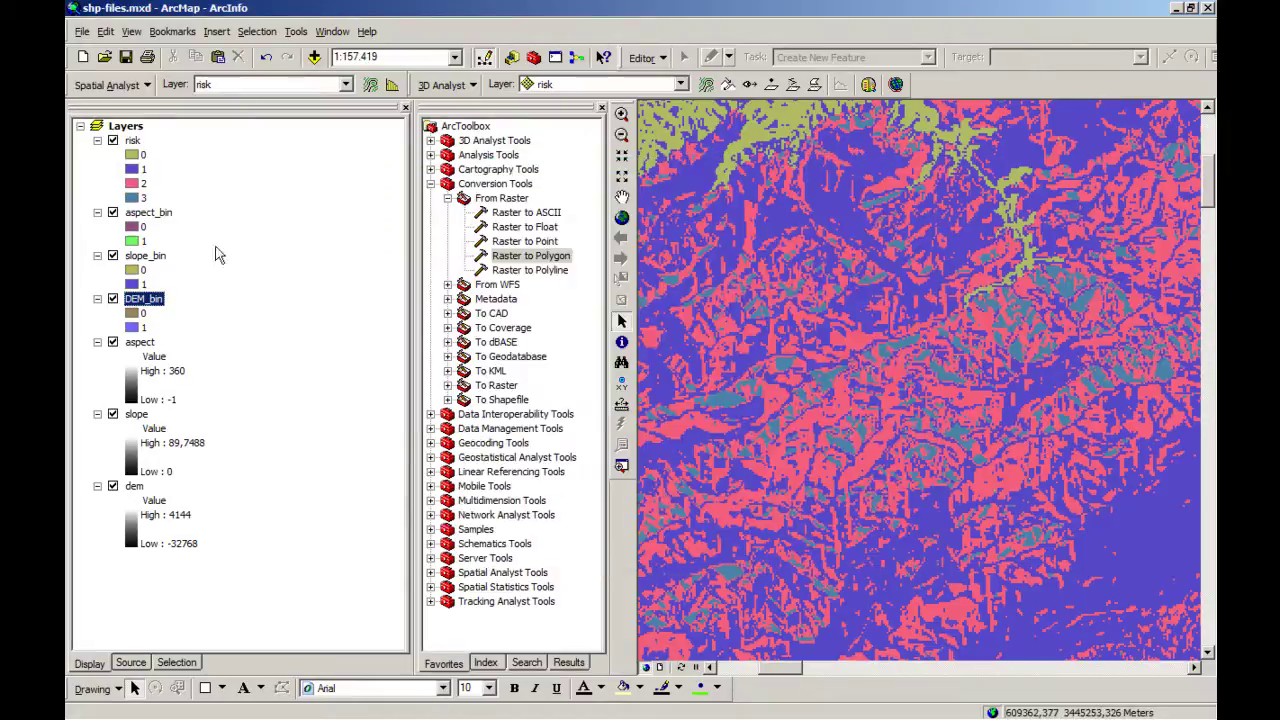
Step: Start a data export of the risk layer and create the folder risk_management in C:\Seminar as its output location
left_click(133, 141)
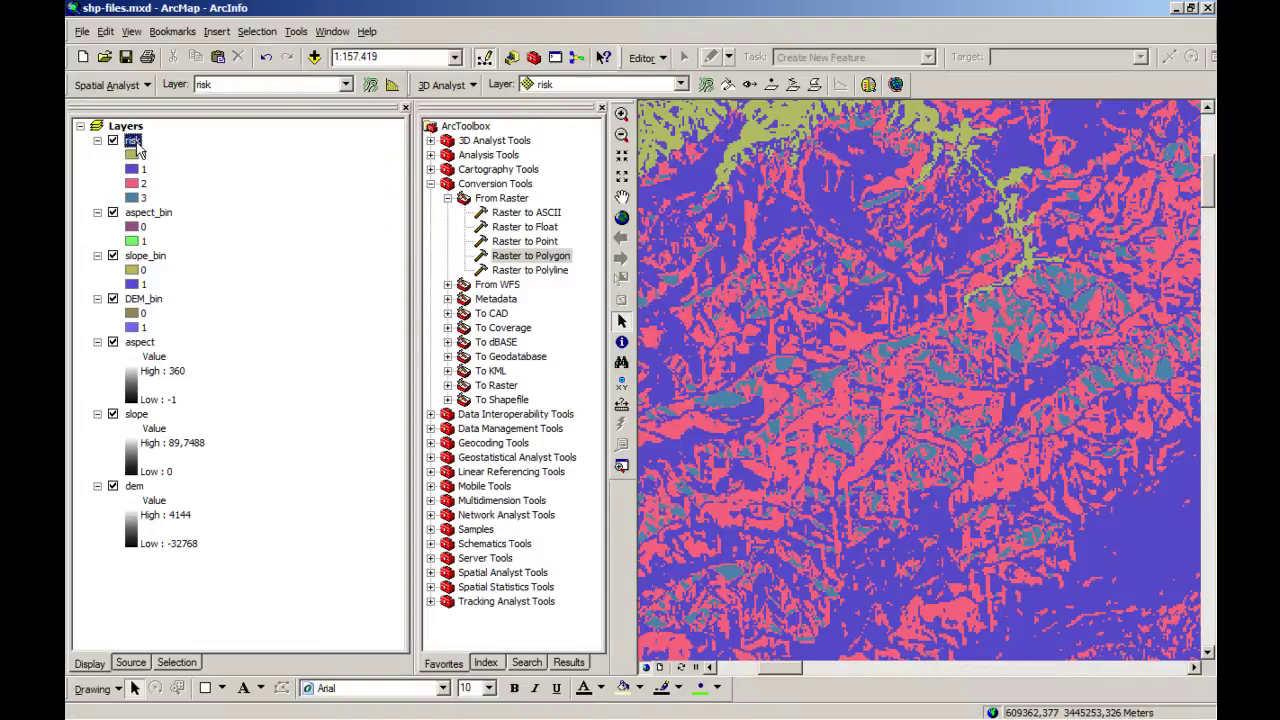
right_click(138, 146)
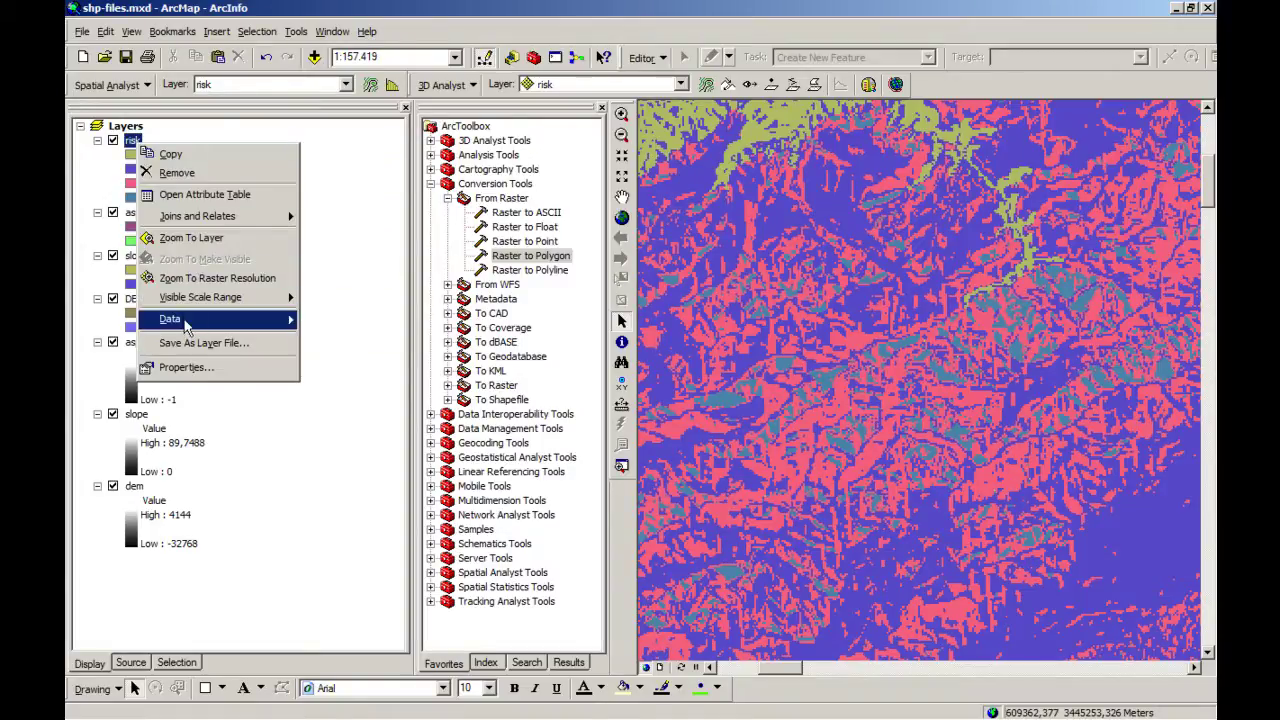
mouse_move(186, 324)
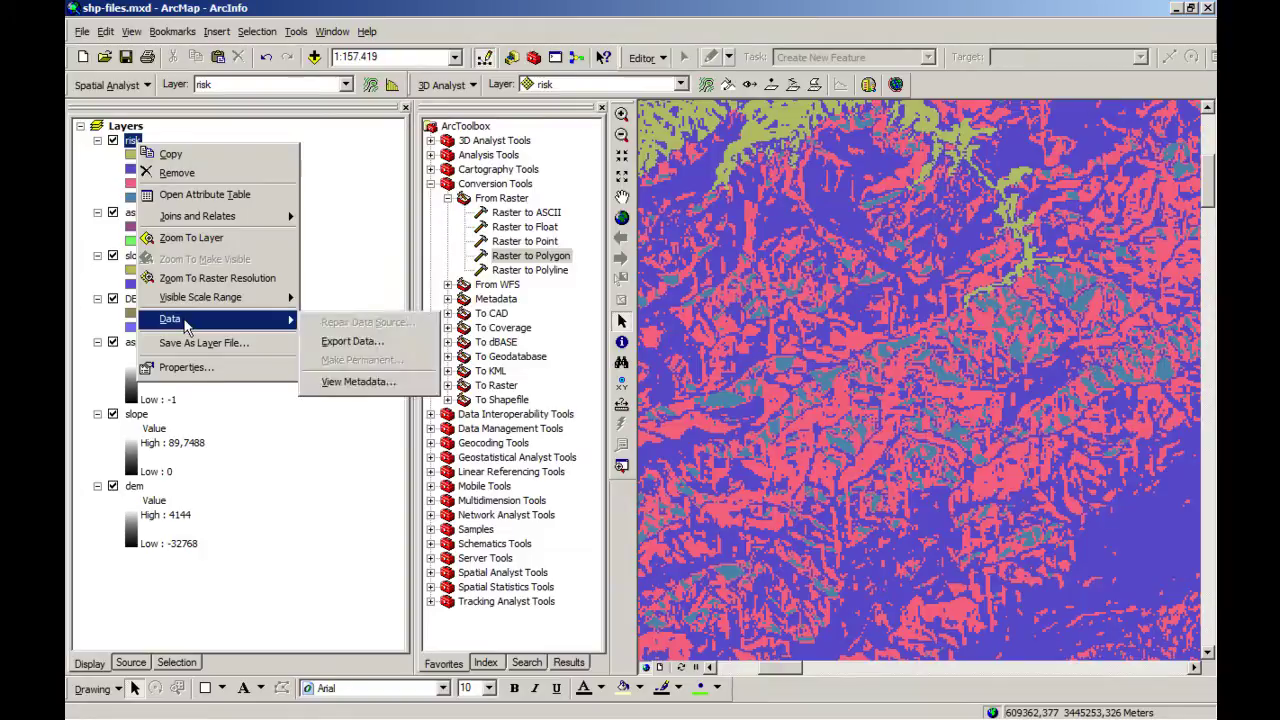
left_click(352, 341)
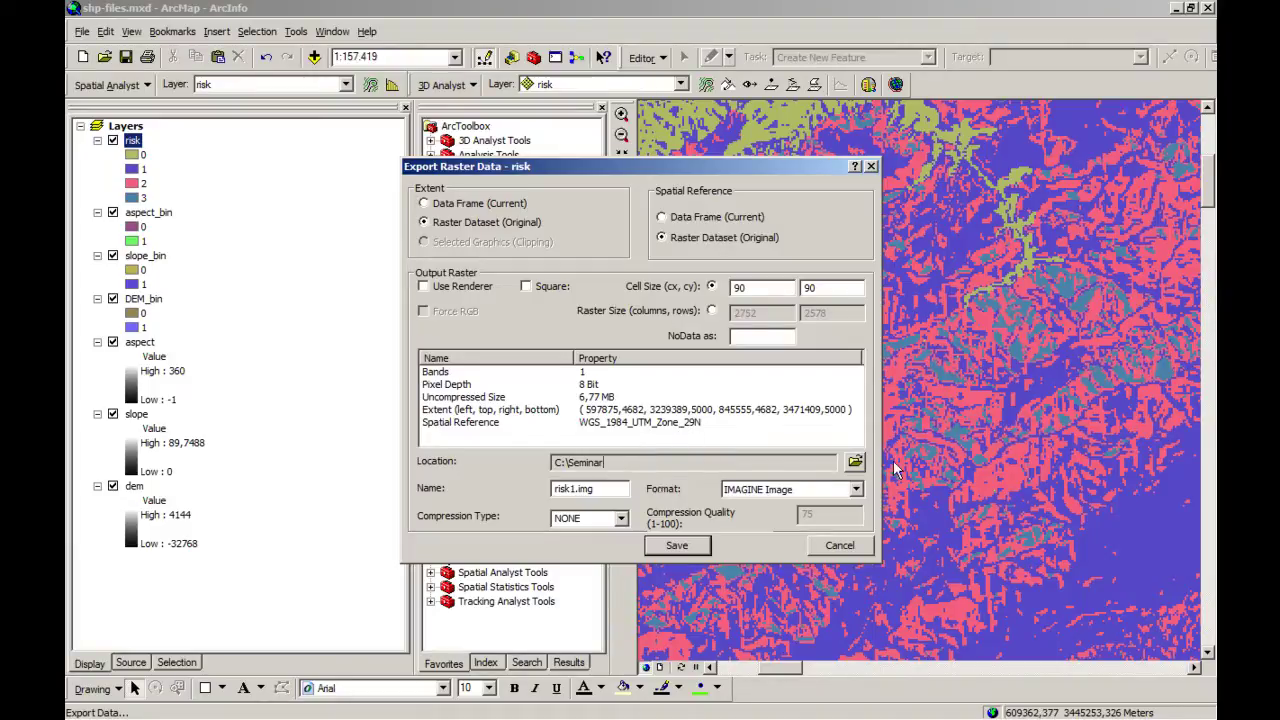
left_click(855, 461)
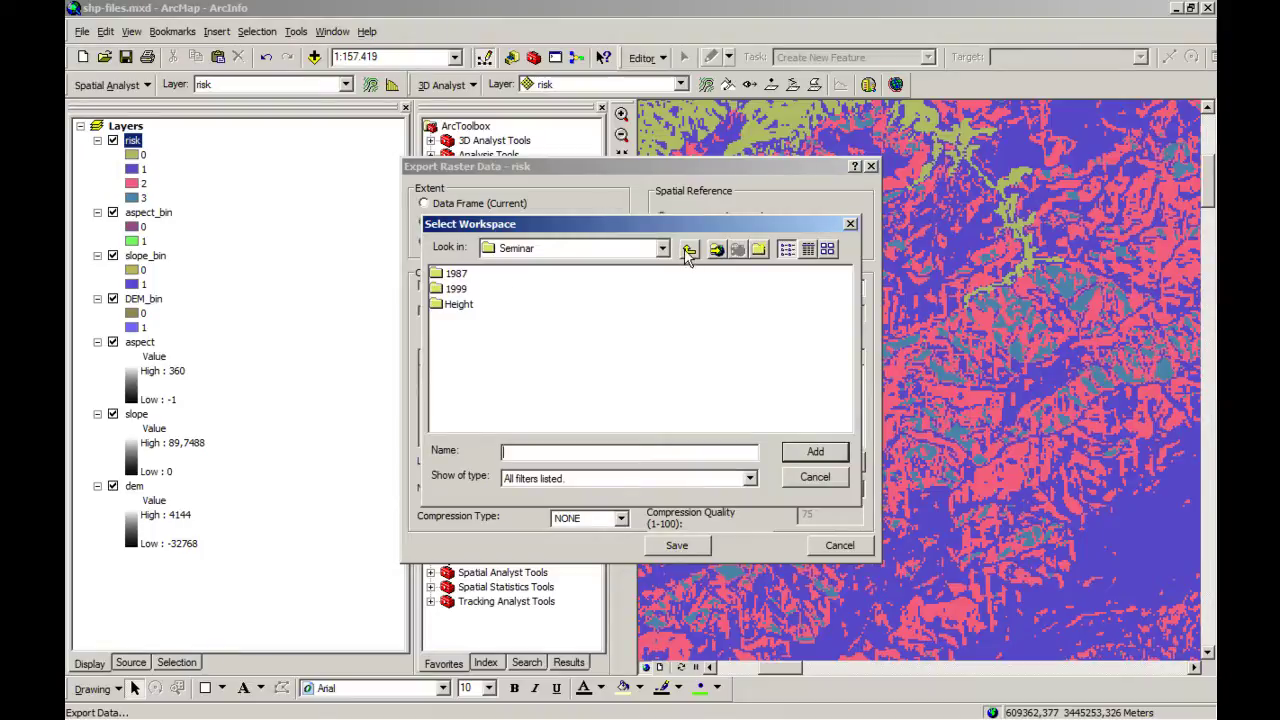
left_click(759, 249)
type("risk_management")
key("Return")
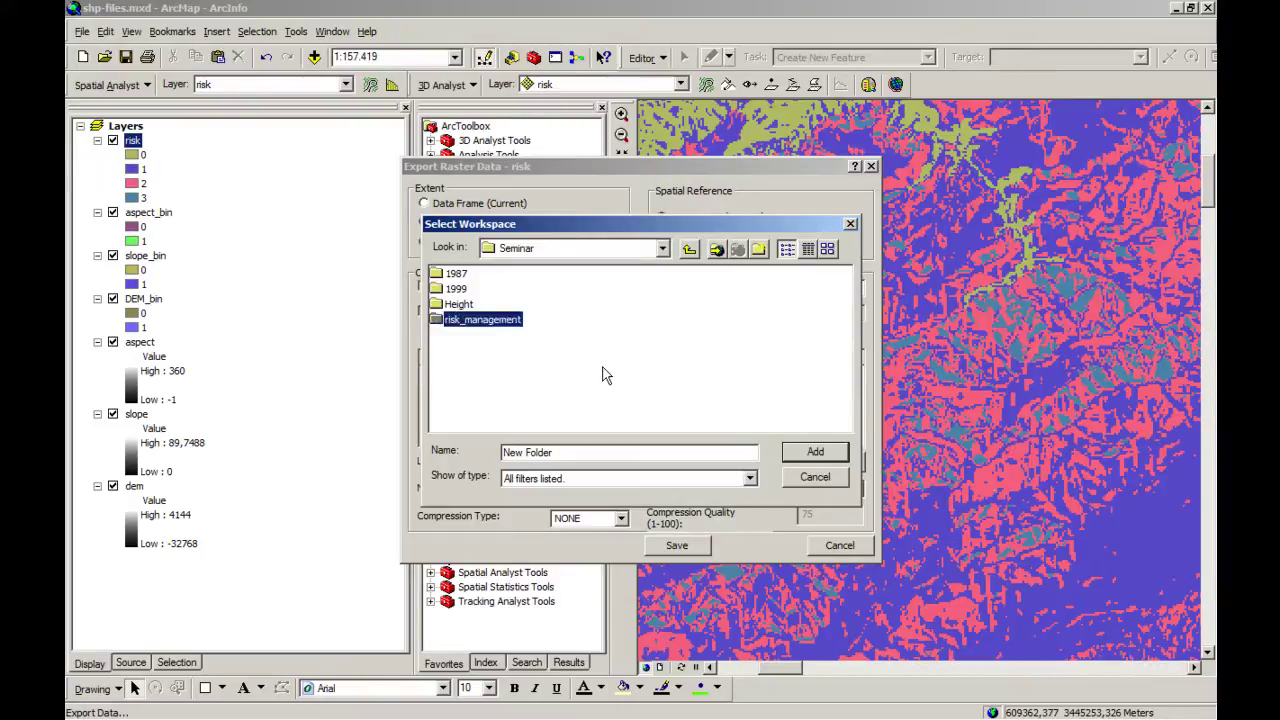
left_click(826, 454)
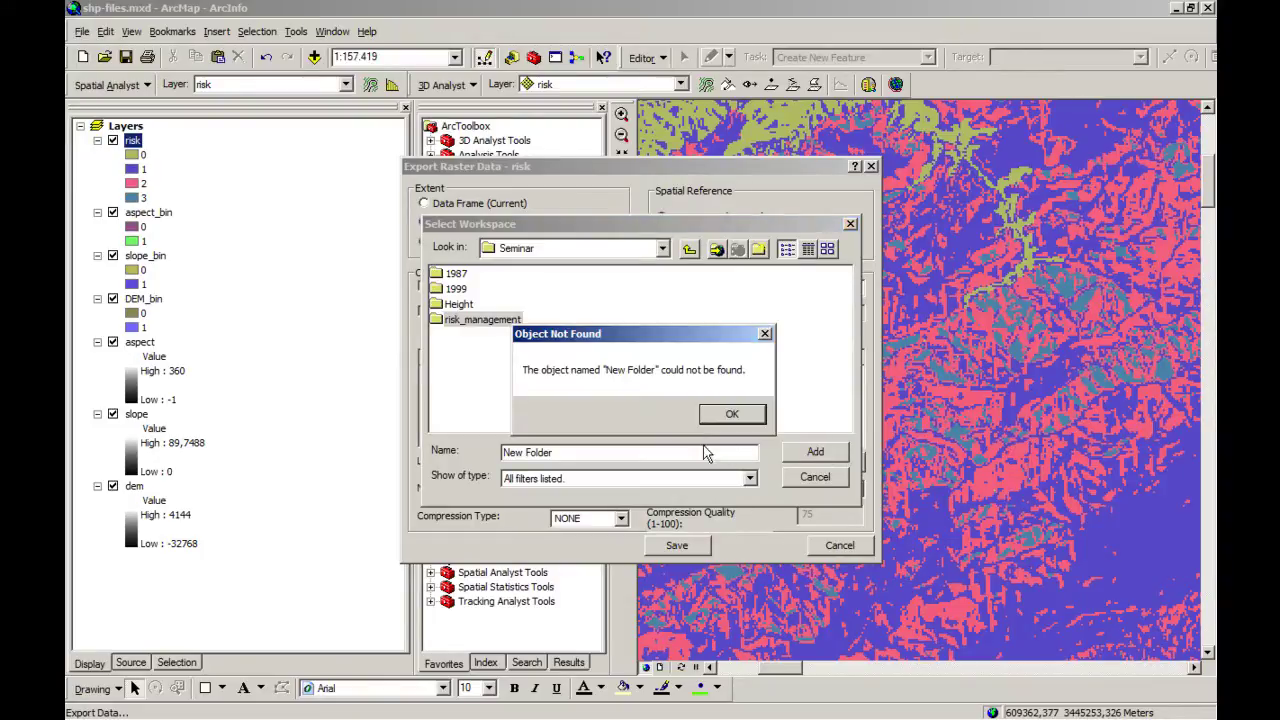
left_click(727, 418)
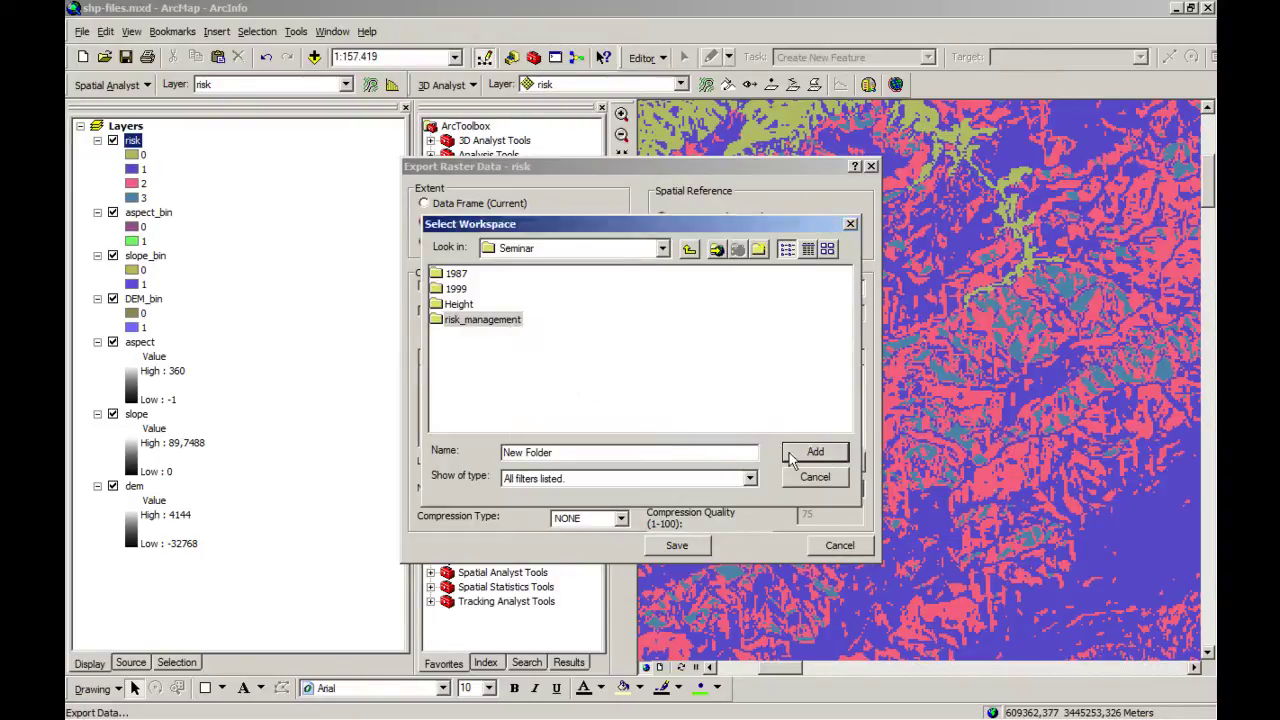
left_click(485, 322)
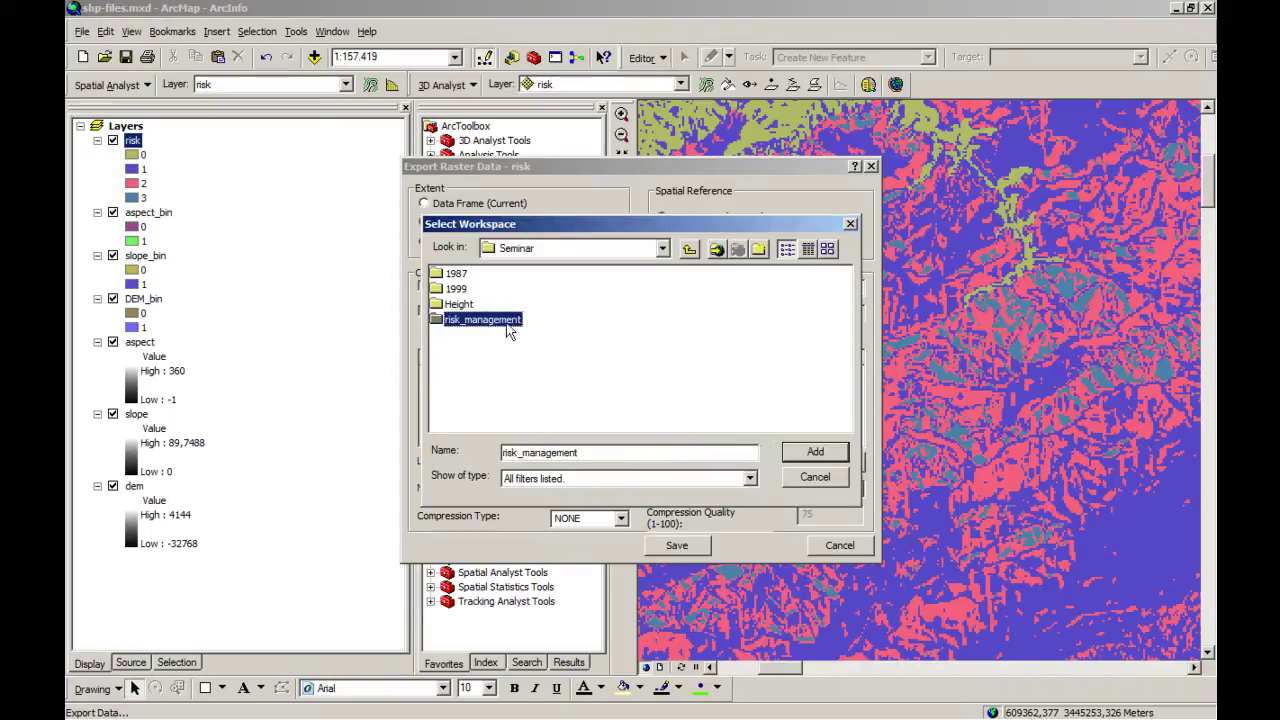
left_click(815, 452)
Step: Export the risk raster in TIFF format as risk_basic.tif and add it to the map as a layer
left_click(856, 489)
left_click(760, 545)
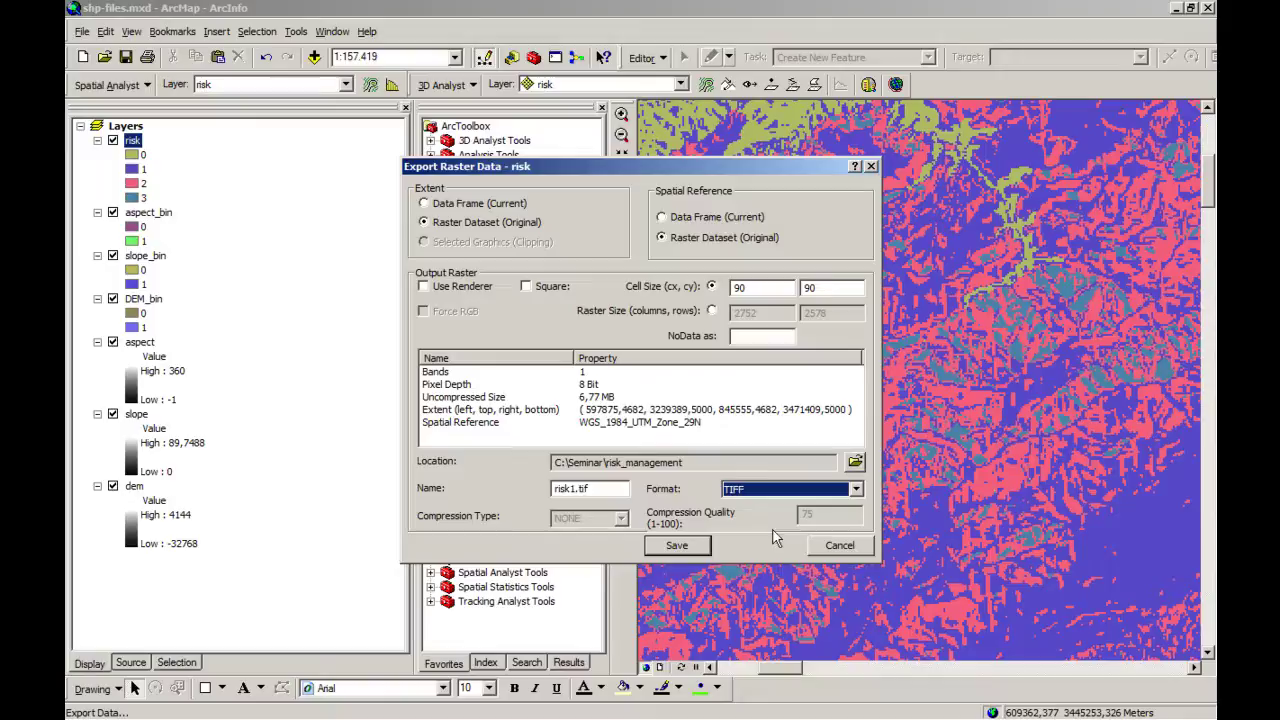
left_click(585, 489)
key("BackSpace")
type("_basic")
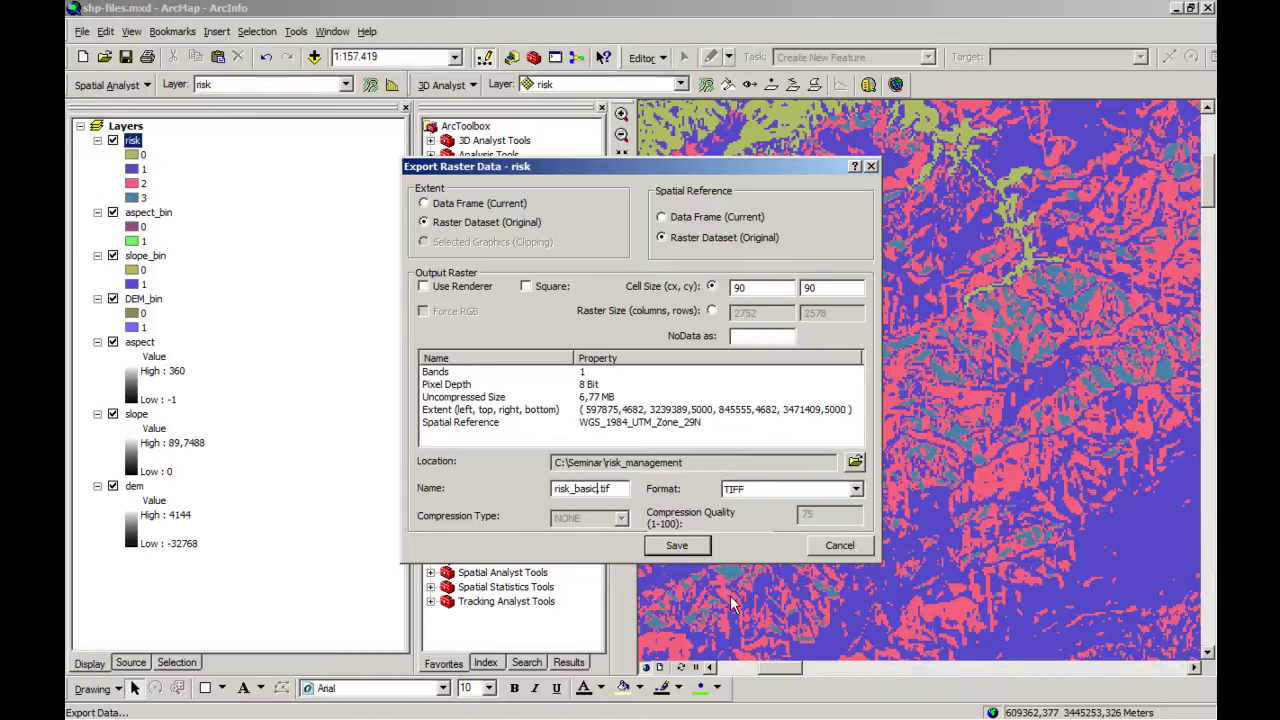
left_click(691, 547)
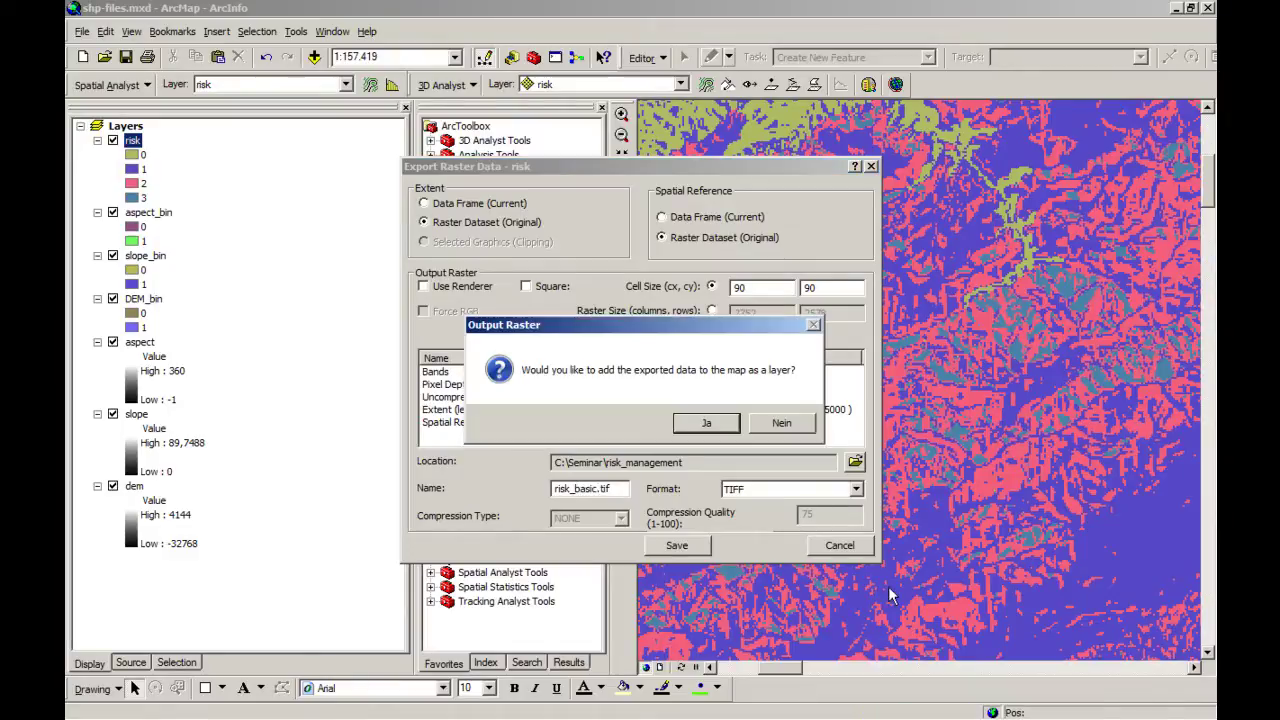
left_click(720, 425)
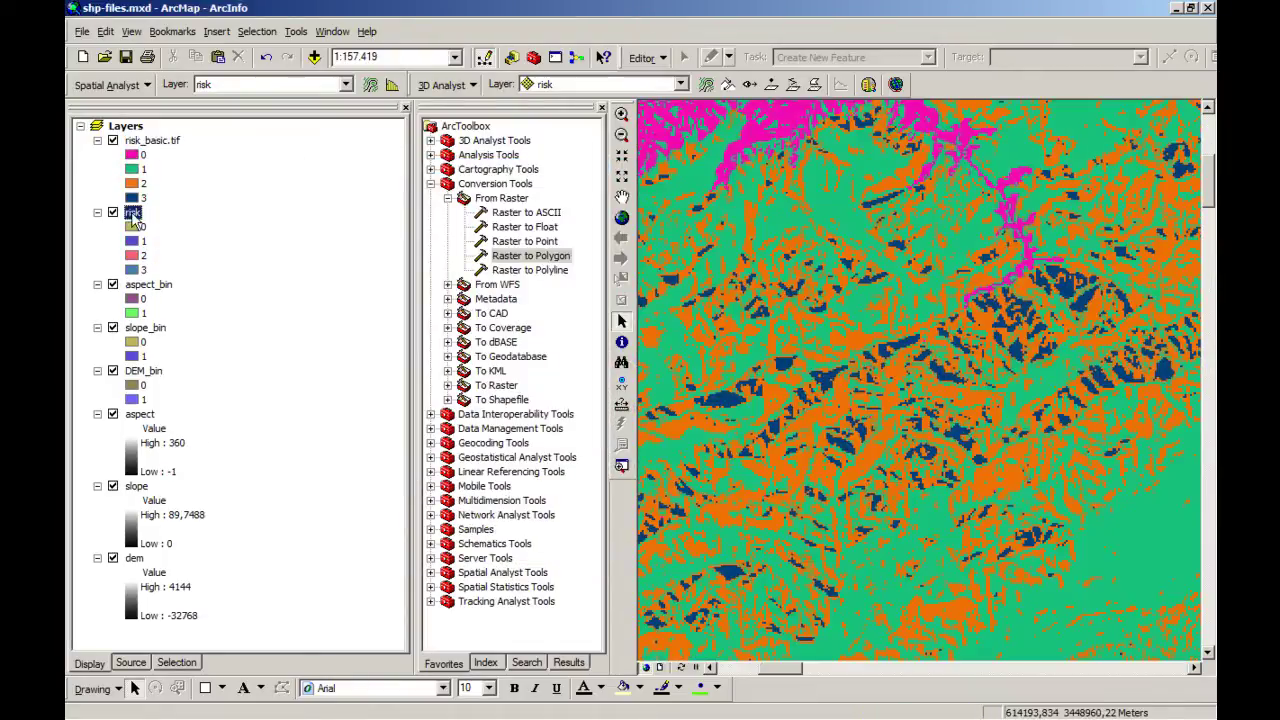
Step: Compare risk_basic.tif with the original risk layer by toggling its visibility, and remove the original risk layer from the map
left_click(113, 141)
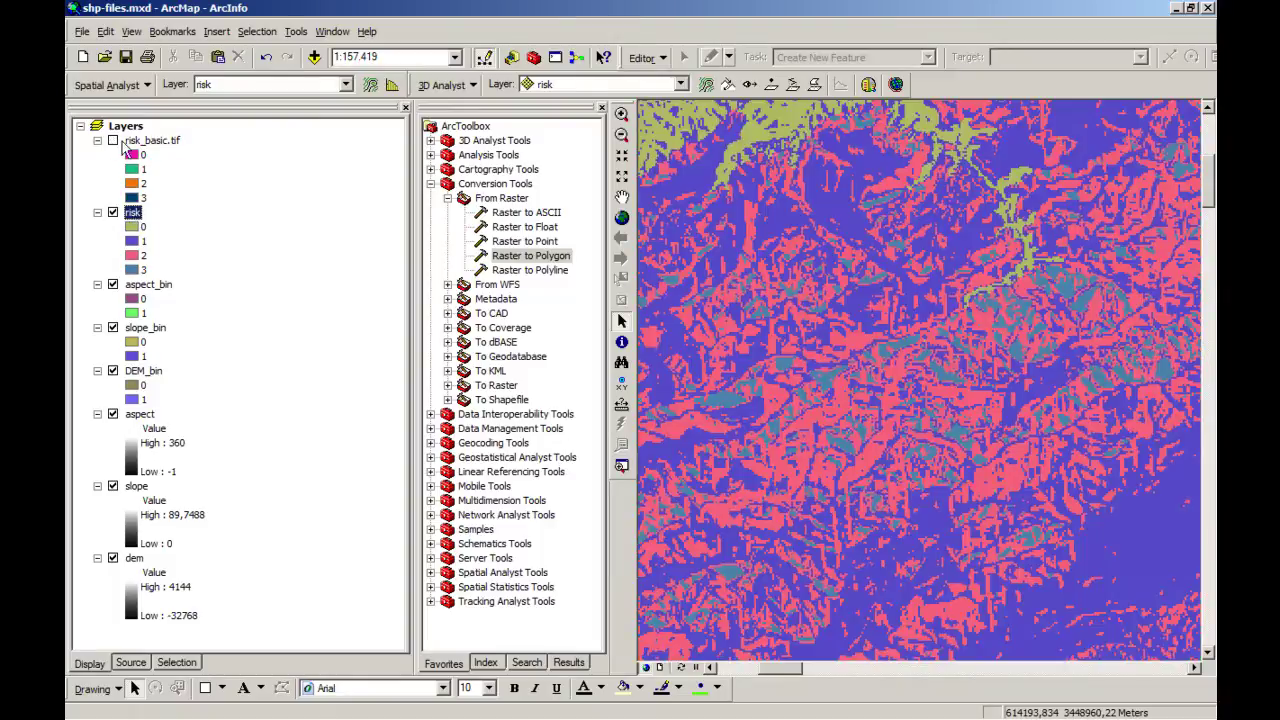
left_click(113, 141)
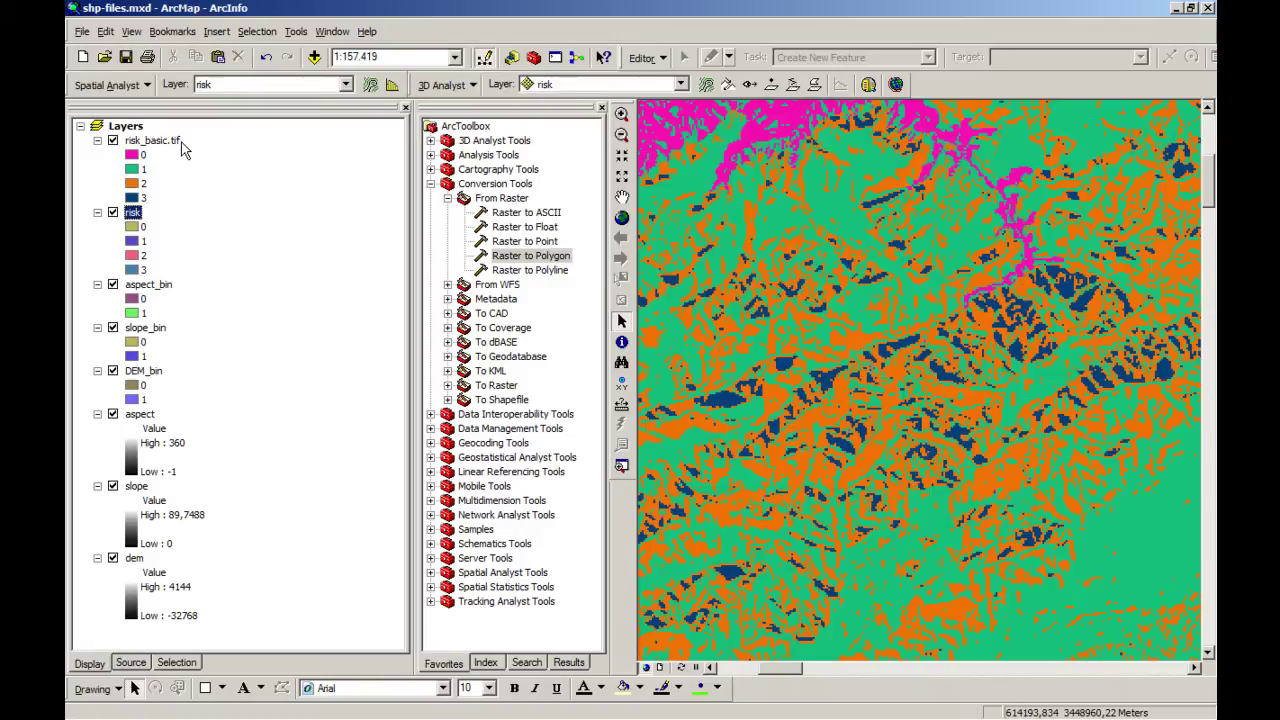
right_click(132, 213)
left_click(162, 246)
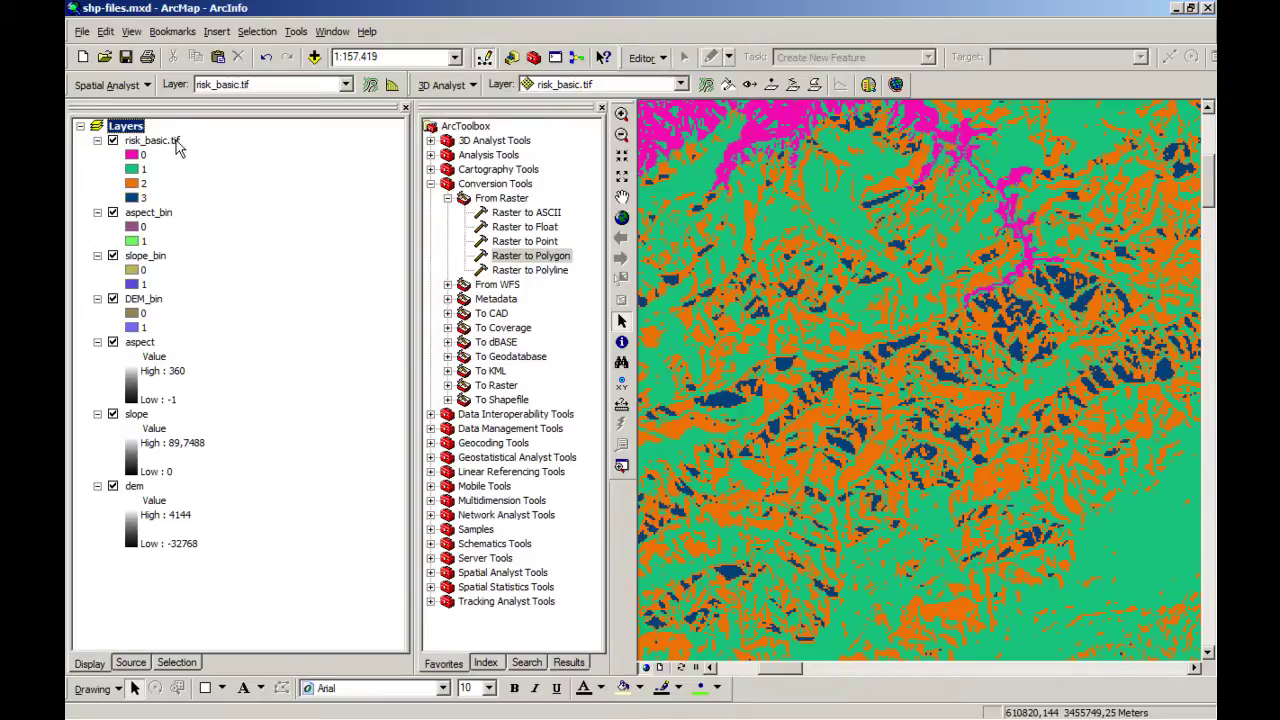
Step: Examine the cell values and counts in the attribute table of risk_basic.tif
double_click(131, 198)
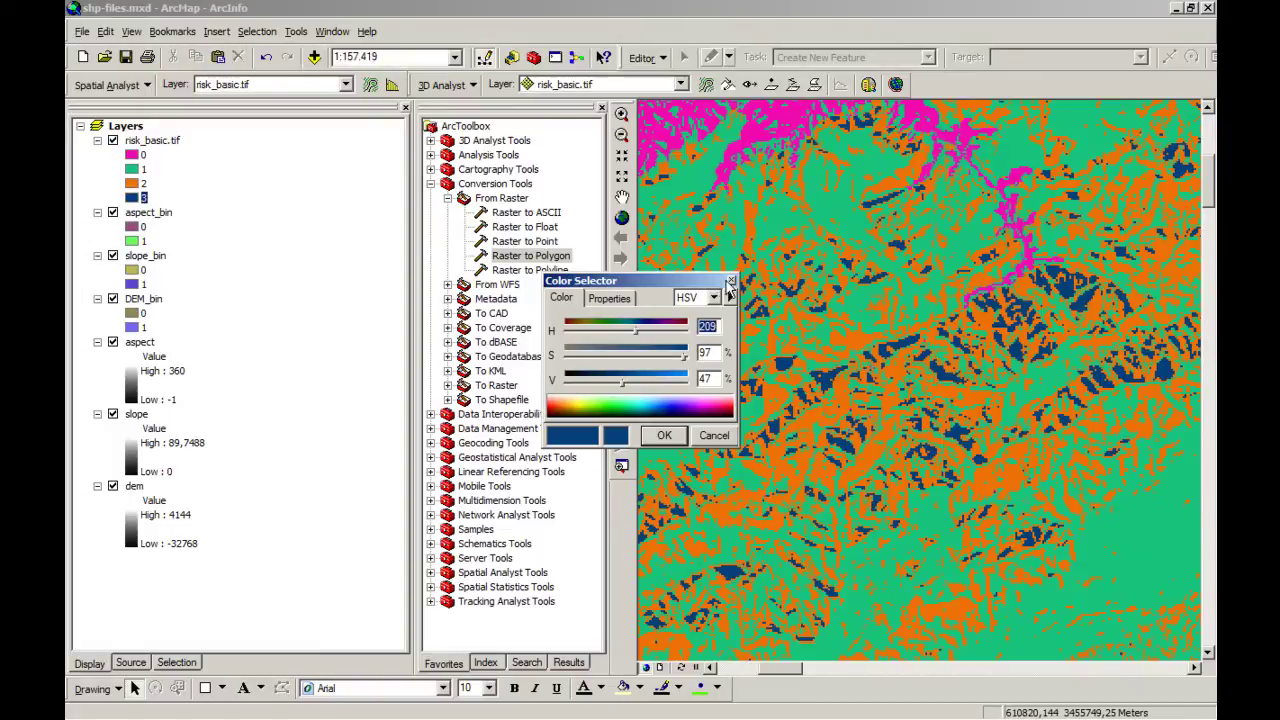
left_click(730, 283)
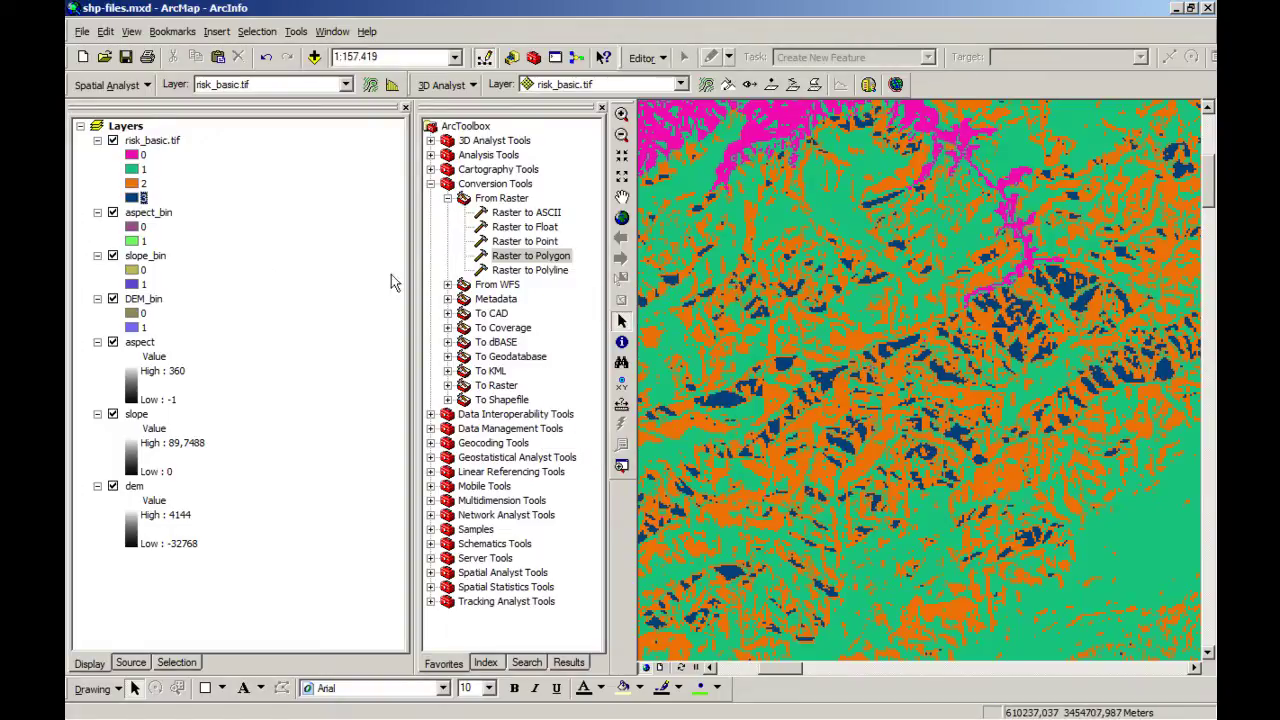
left_click(155, 142)
right_click(158, 147)
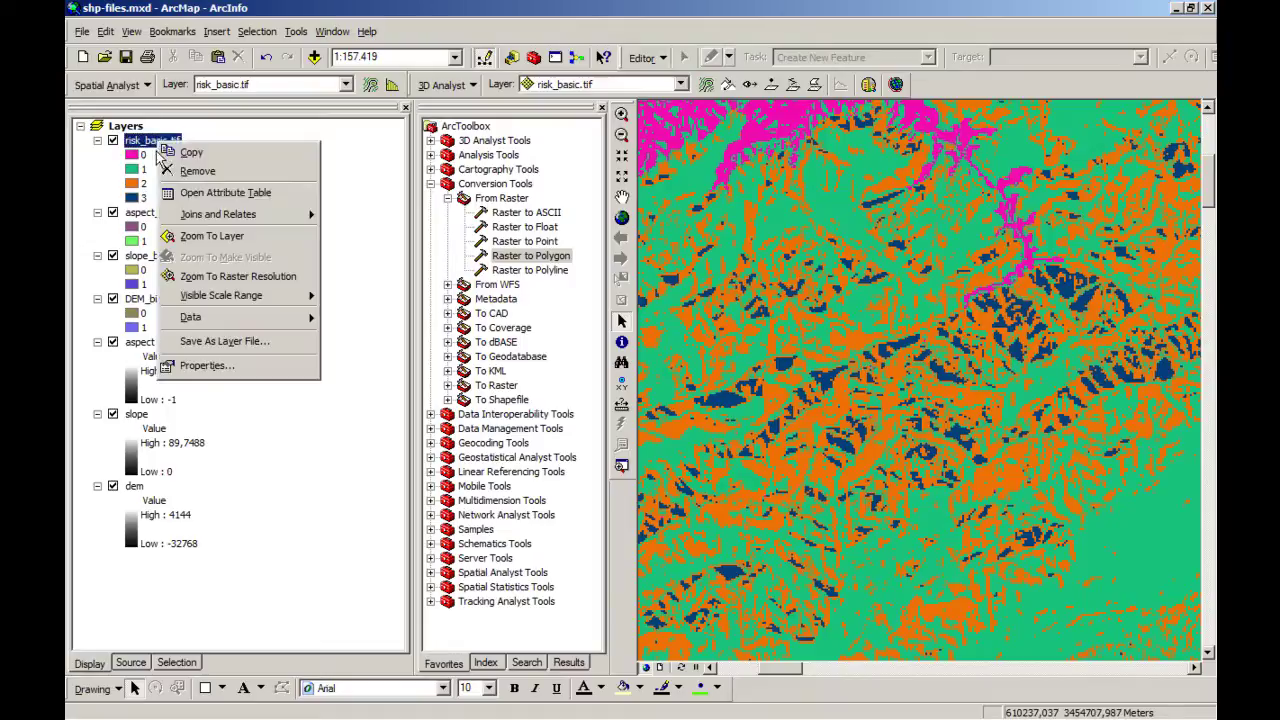
left_click(196, 198)
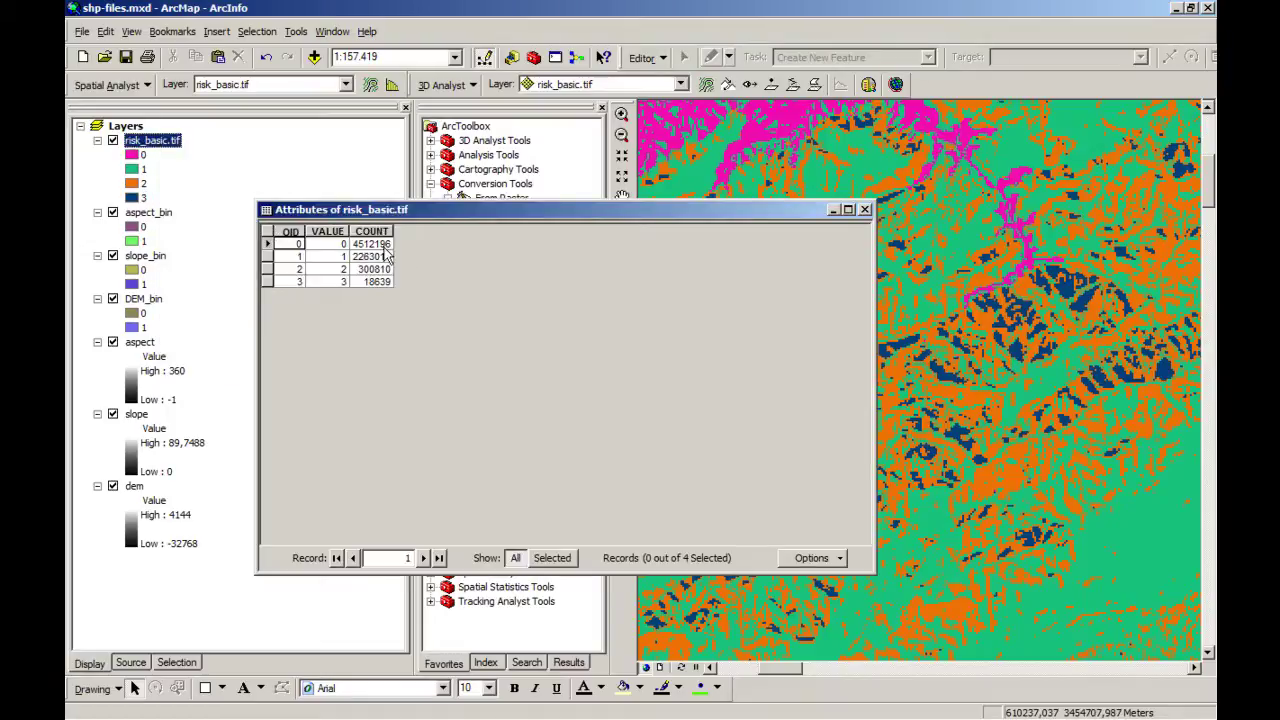
left_click_drag(383, 210, 547, 182)
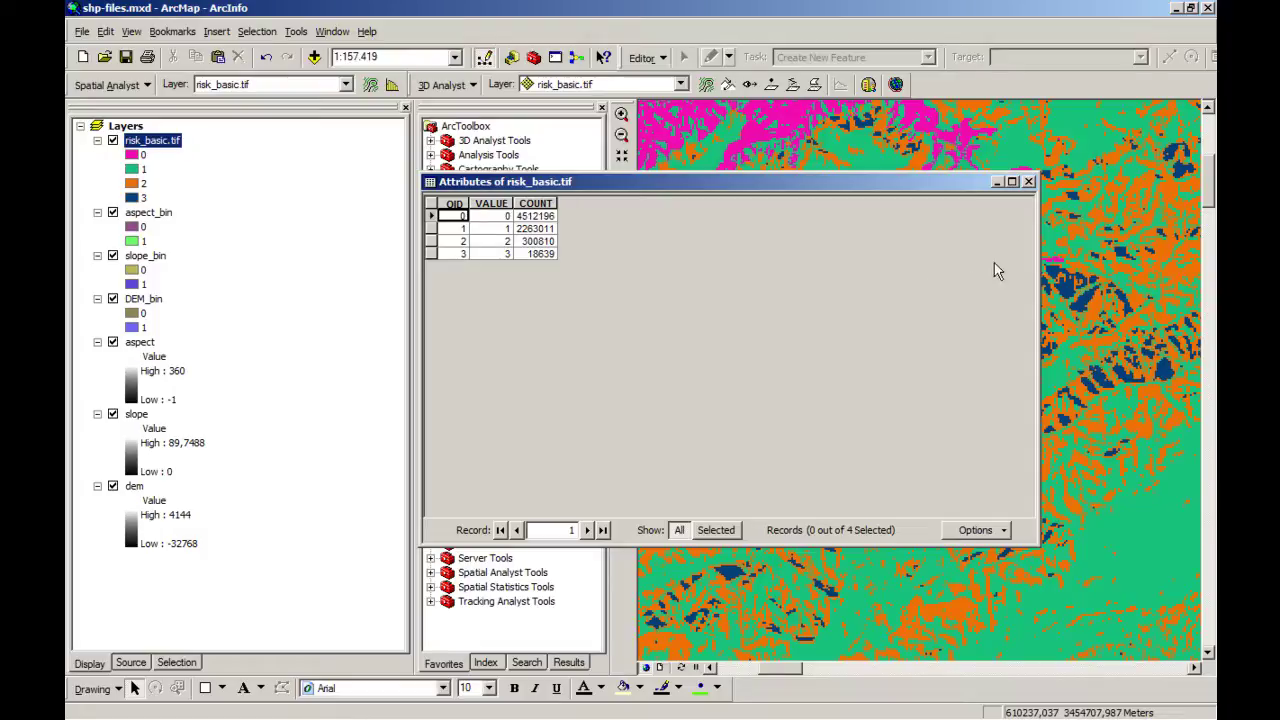
left_click(1028, 182)
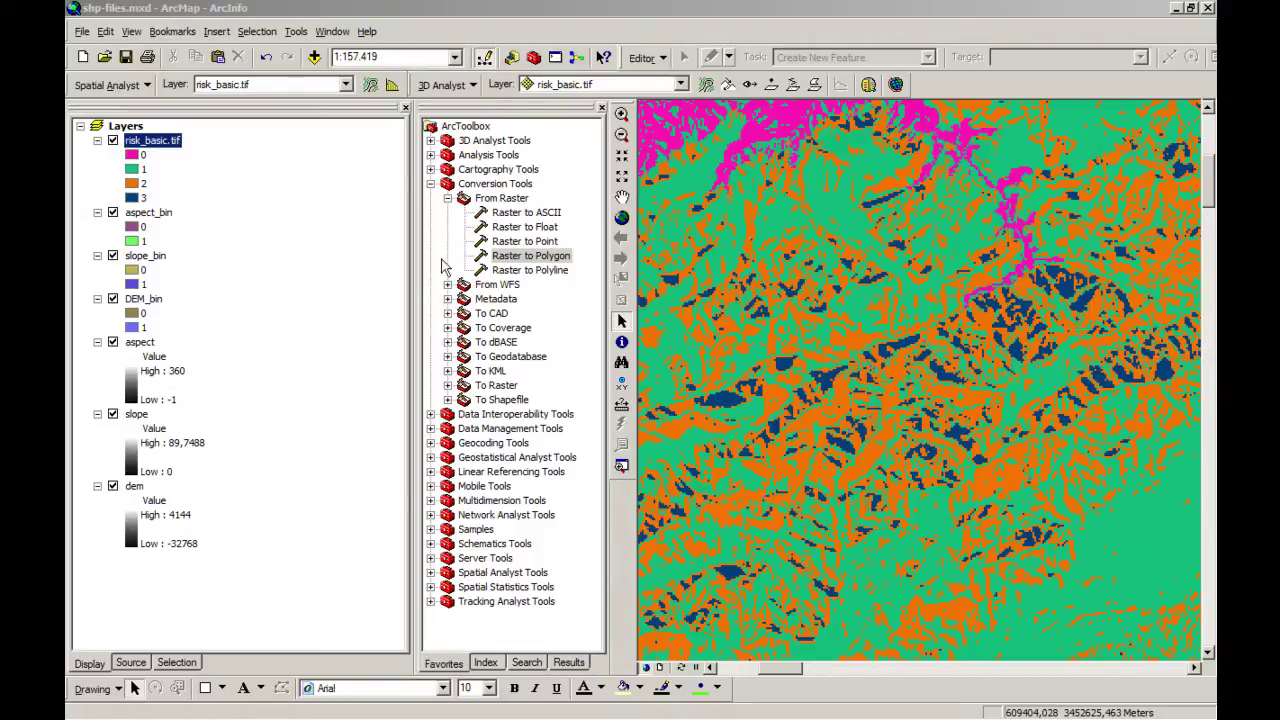
Step: Set up the Raster to Polygon tool with risk_basic.tif as the input raster and VALUE as the field
double_click(516, 258)
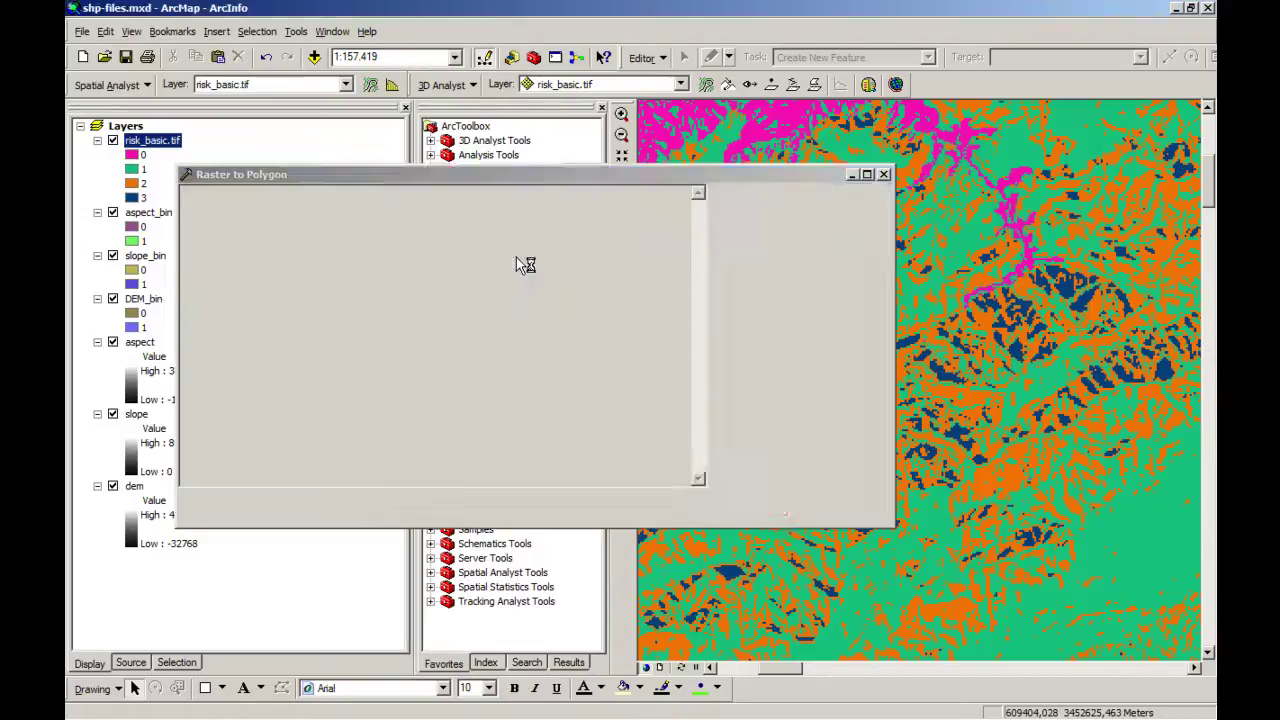
left_click_drag(515, 174, 880, 320)
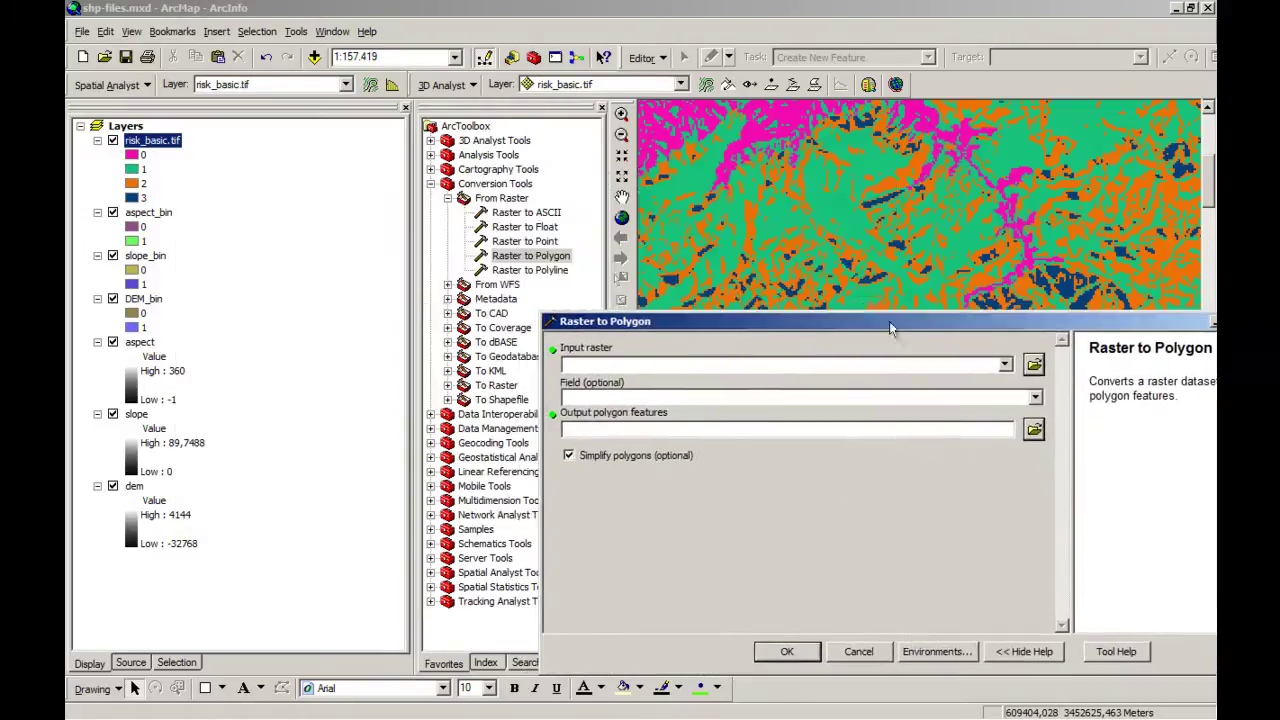
left_click(155, 155)
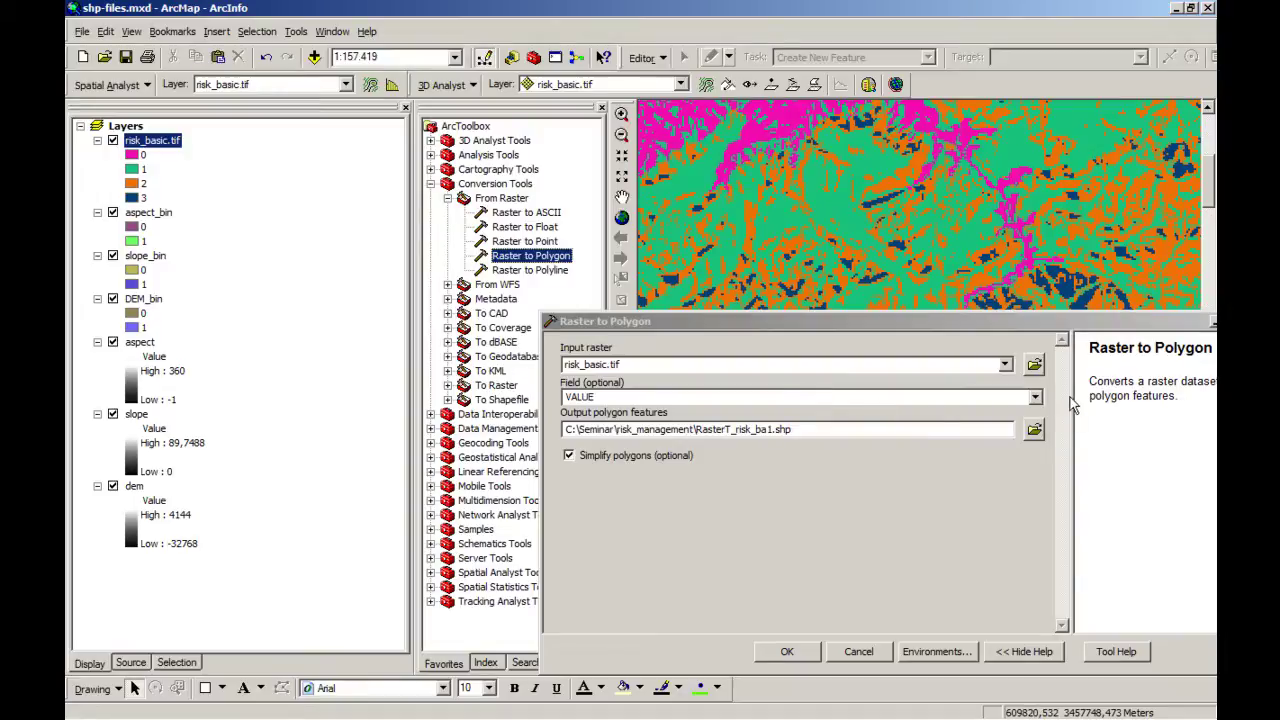
left_click(1035, 398)
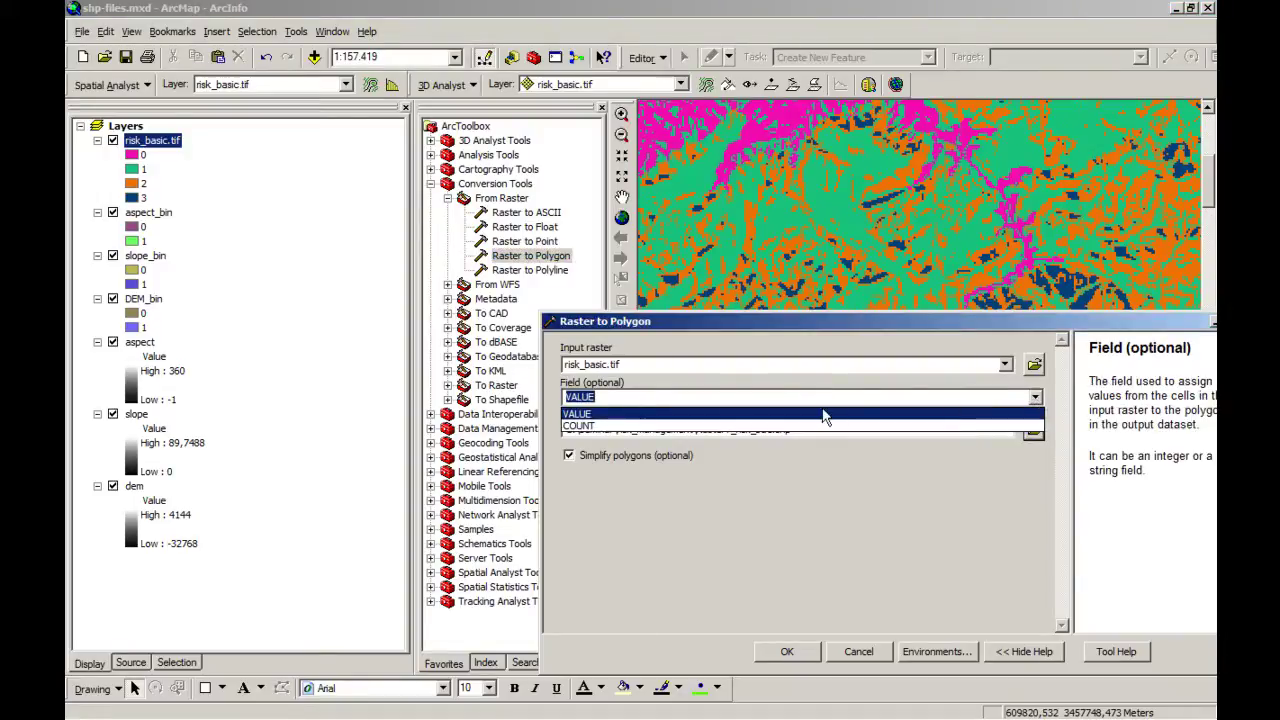
left_click(578, 413)
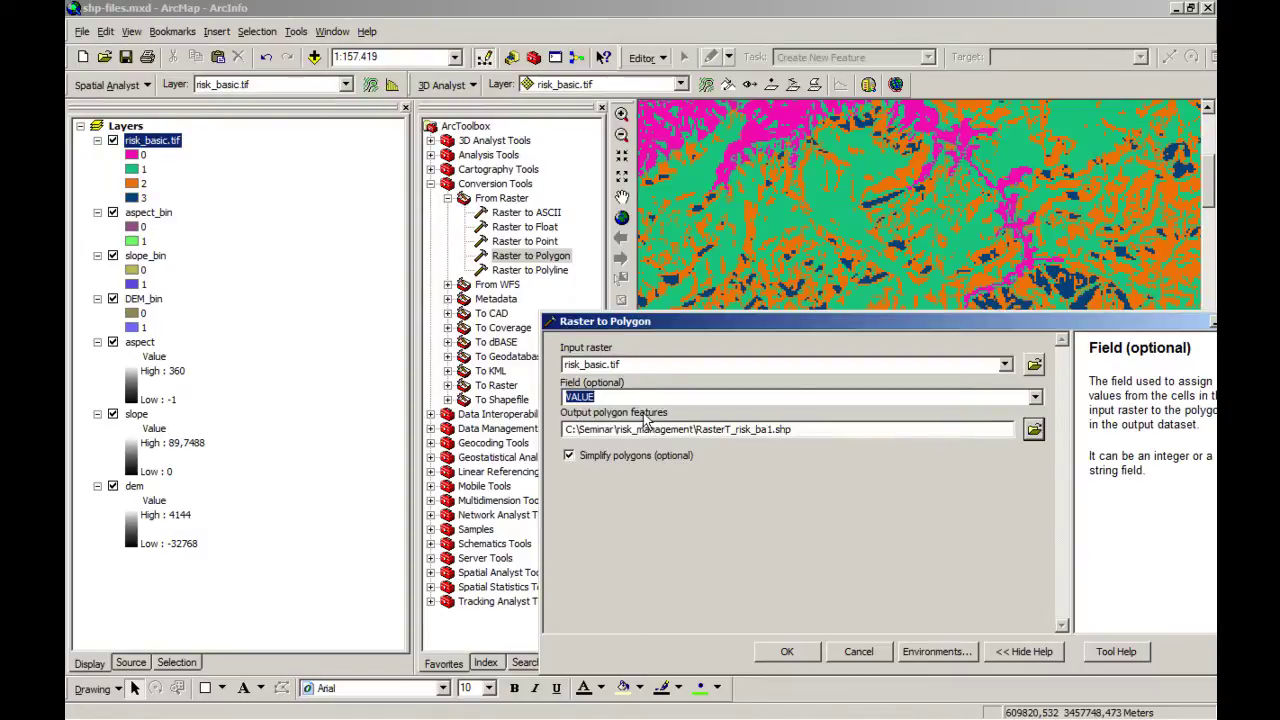
Step: Set the output polygon features to C:\Seminar\risk_management\risk.shp and turn off the Simplify polygons option
left_click(775, 430)
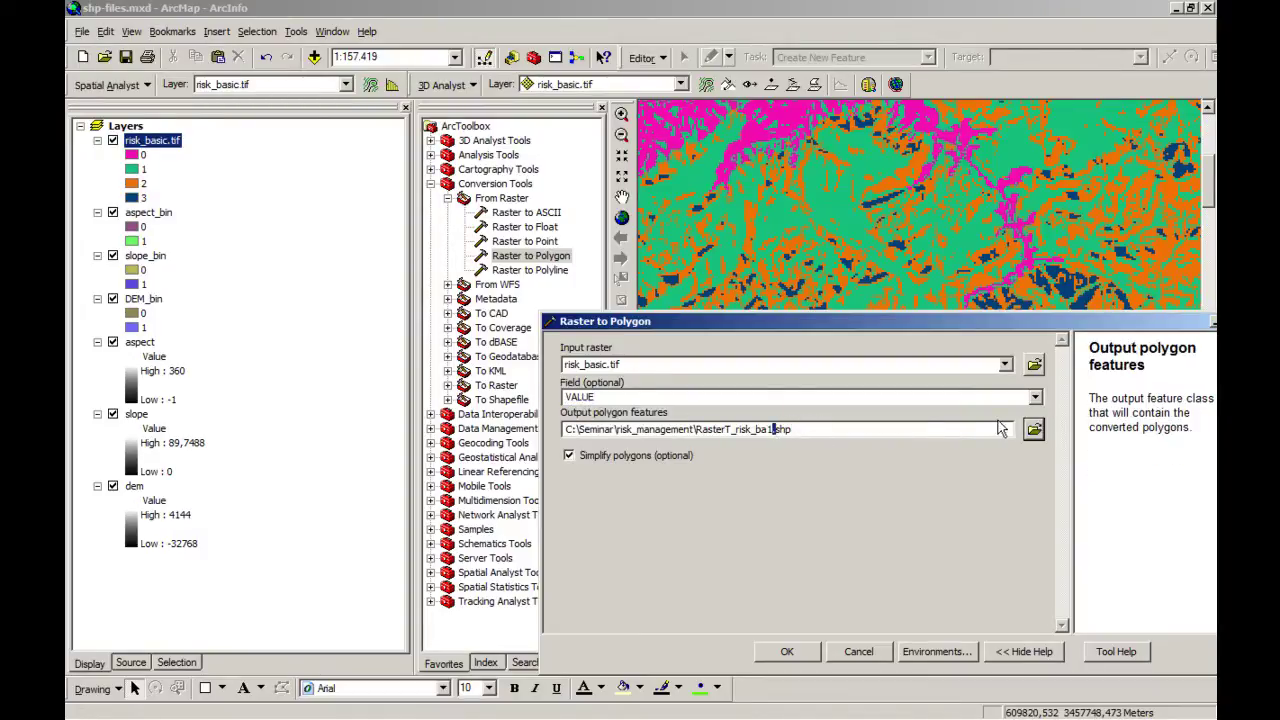
key("BackSpace")
key("BackSpace")
key("BackSpace")
key("BackSpace")
key("BackSpace")
key("BackSpace")
key("BackSpace")
key("BackSpace")
key("BackSpace")
key("BackSpace")
key("BackSpace")
key("BackSpace")
key("BackSpace")
key("BackSpace")
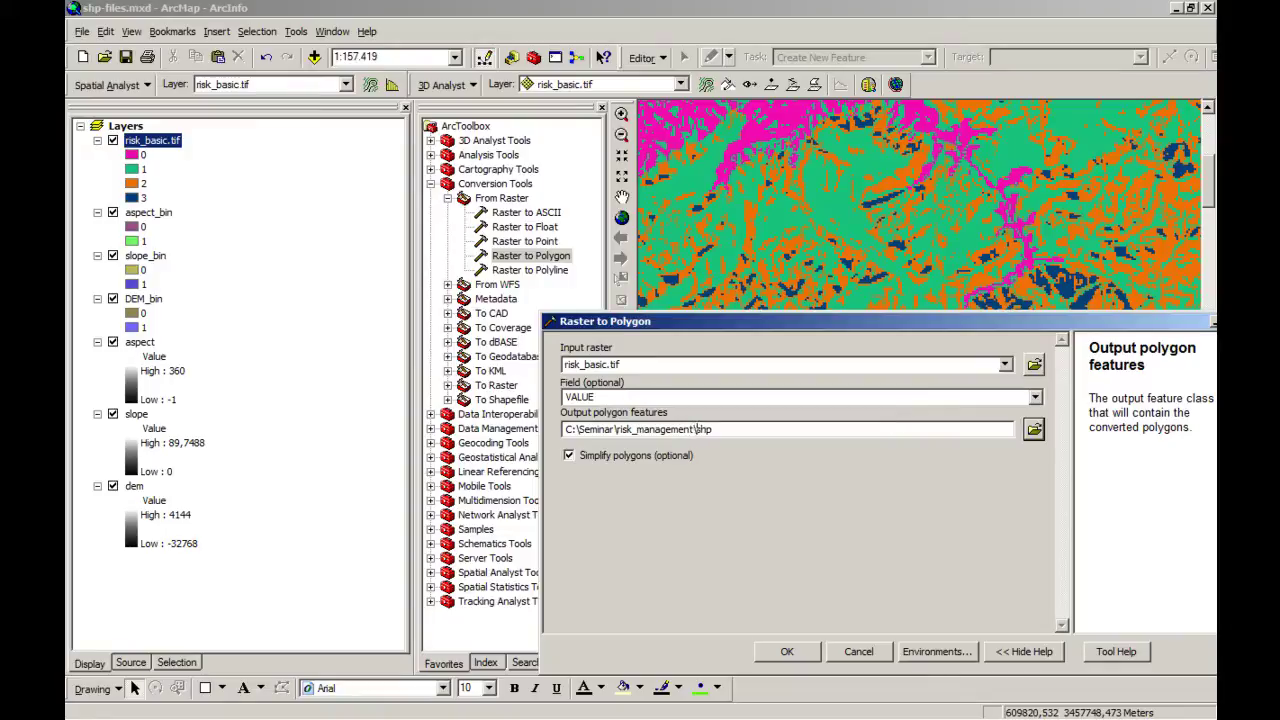
type("risk")
left_click(667, 452)
Step: Read the help on the Simplify polygons option and run the Raster to Polygon conversion
left_click_drag(690, 322, 513, 241)
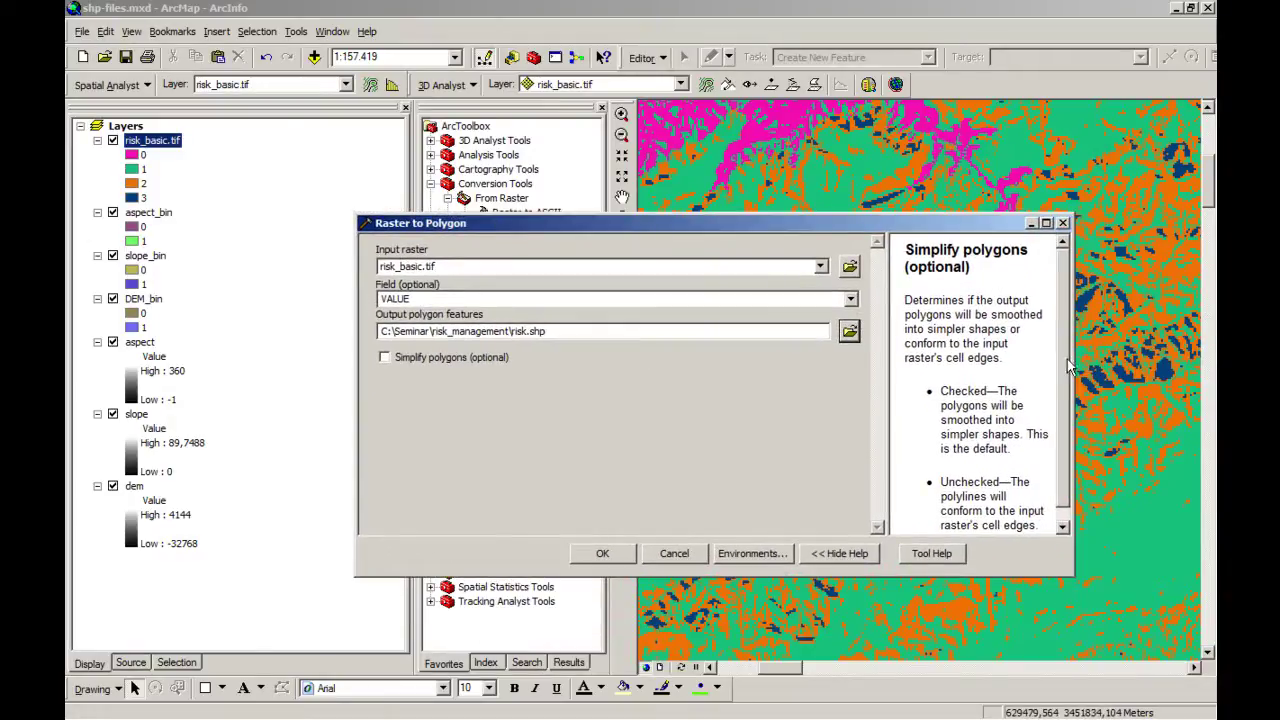
scroll(1065, 400, "down", 1)
left_click_drag(1000, 377, 1010, 436)
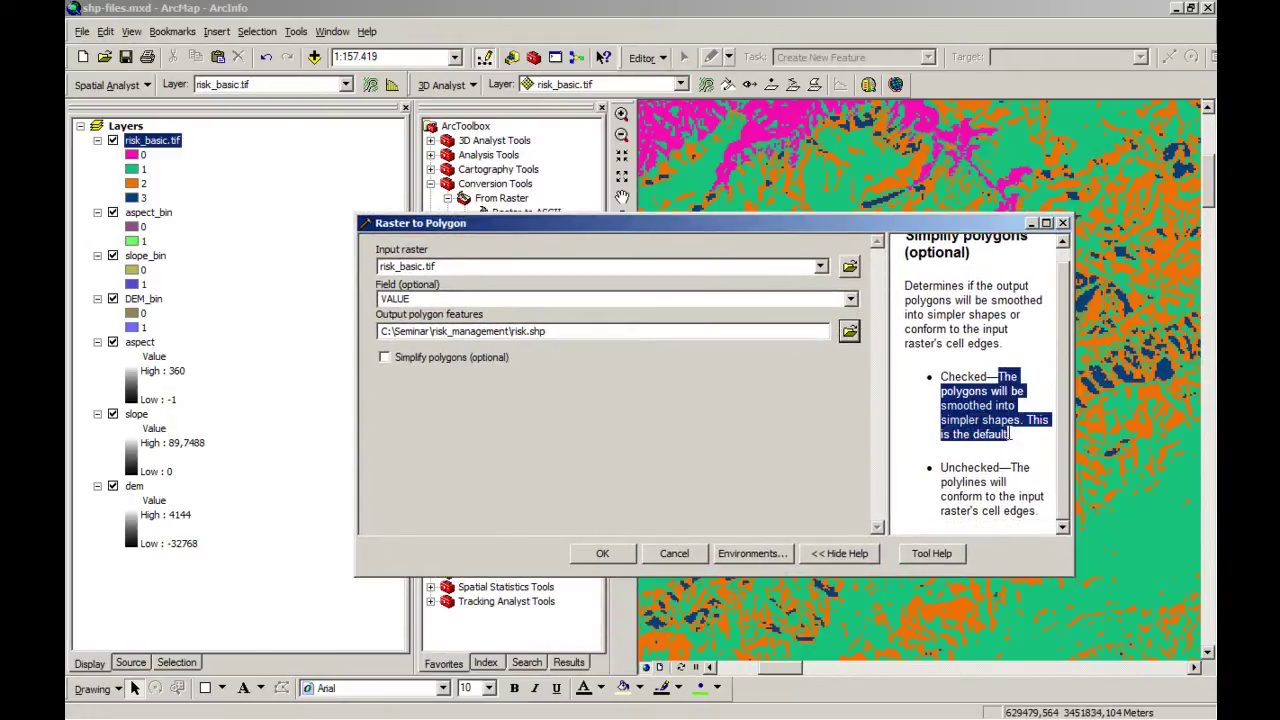
left_click(1027, 443)
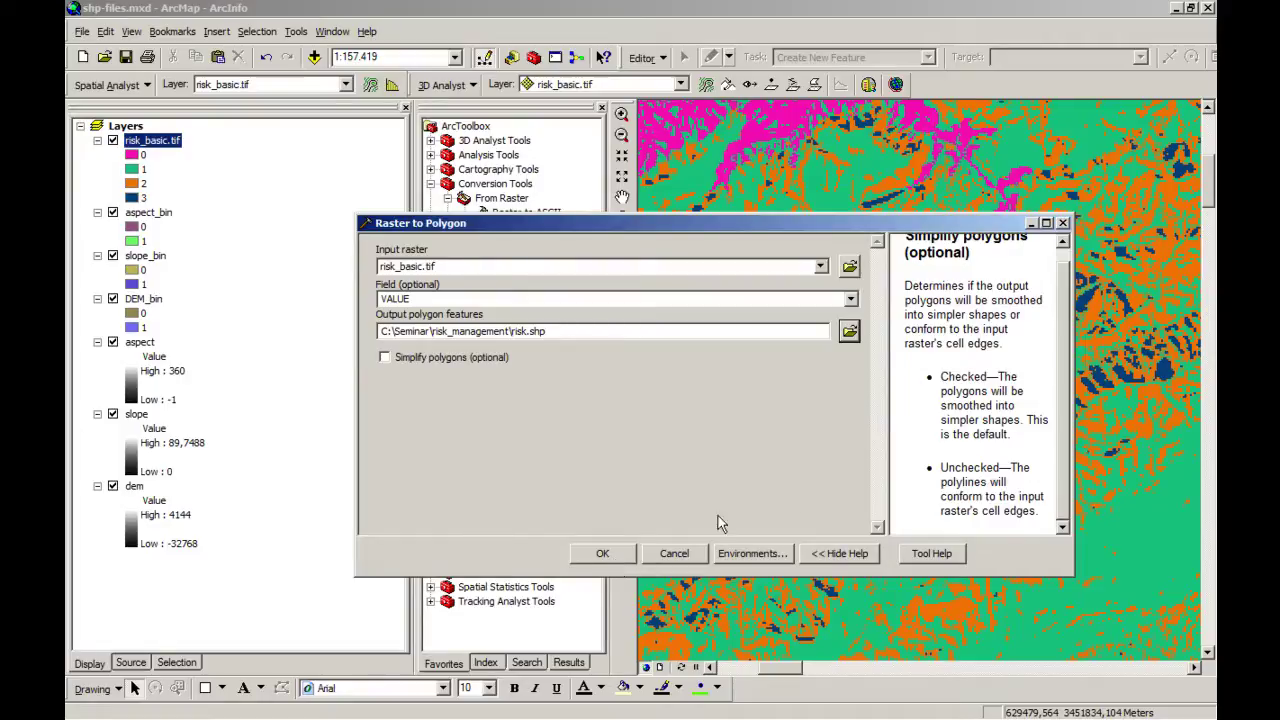
left_click_drag(995, 376, 1005, 410)
left_click(1005, 414)
left_click(605, 555)
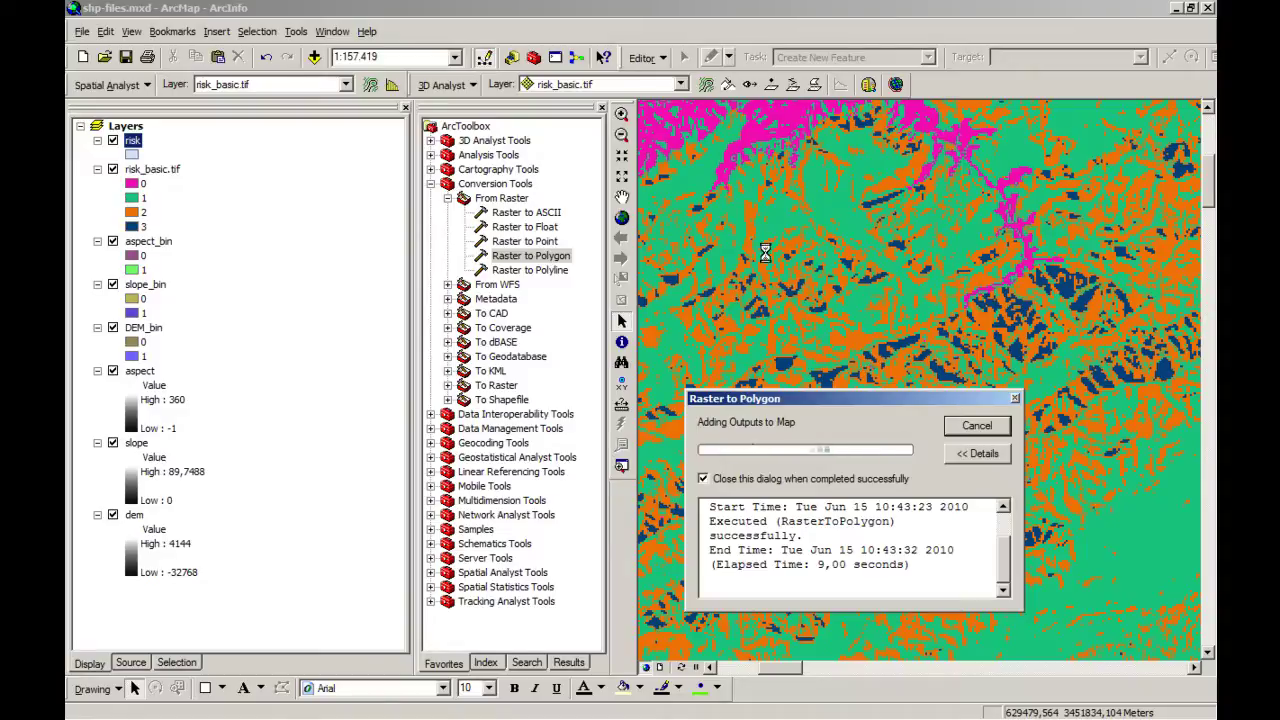
mouse_move(826, 403)
left_mouse_down()
mouse_move(770, 290)
mouse_move(897, 321)
mouse_move(841, 392)
left_mouse_up()
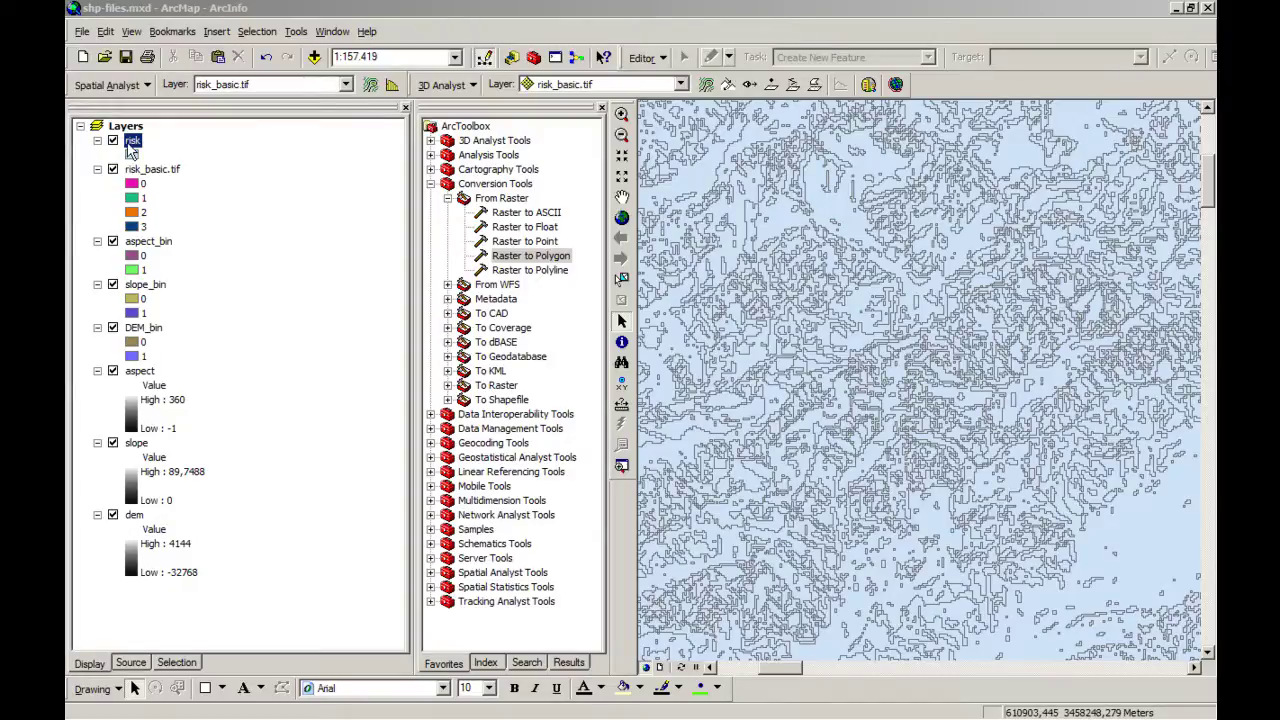
Step: Examine the outlines of the new risk polygons up close and the GRIDCODE values in the layer's attribute table
left_click(621, 114)
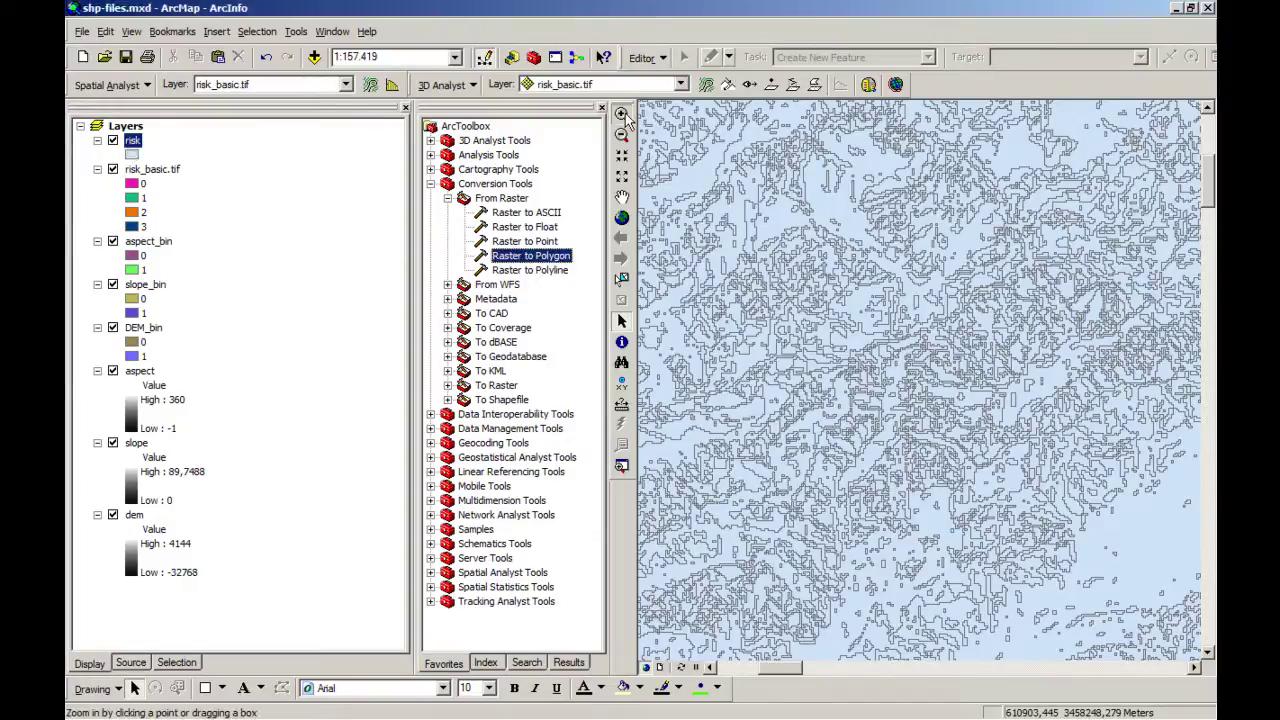
left_click_drag(697, 204, 753, 259)
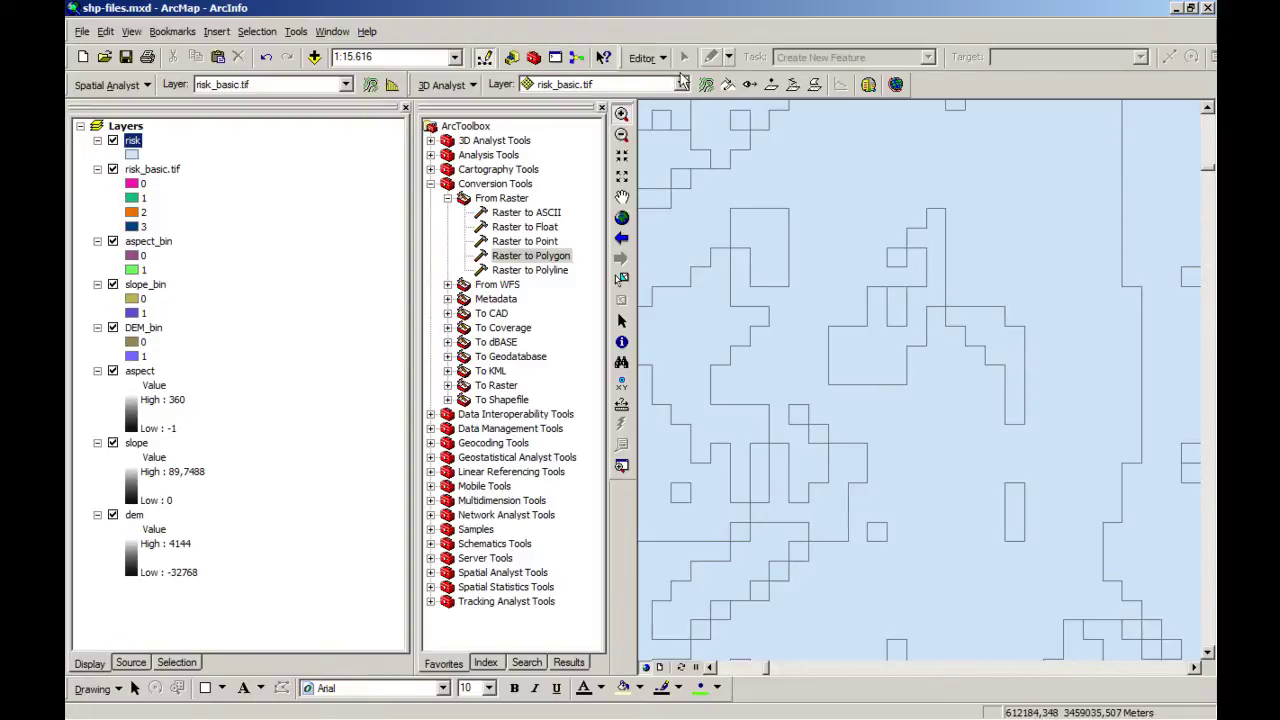
left_click(661, 60)
left_click(661, 60)
right_click(131, 142)
left_click(165, 192)
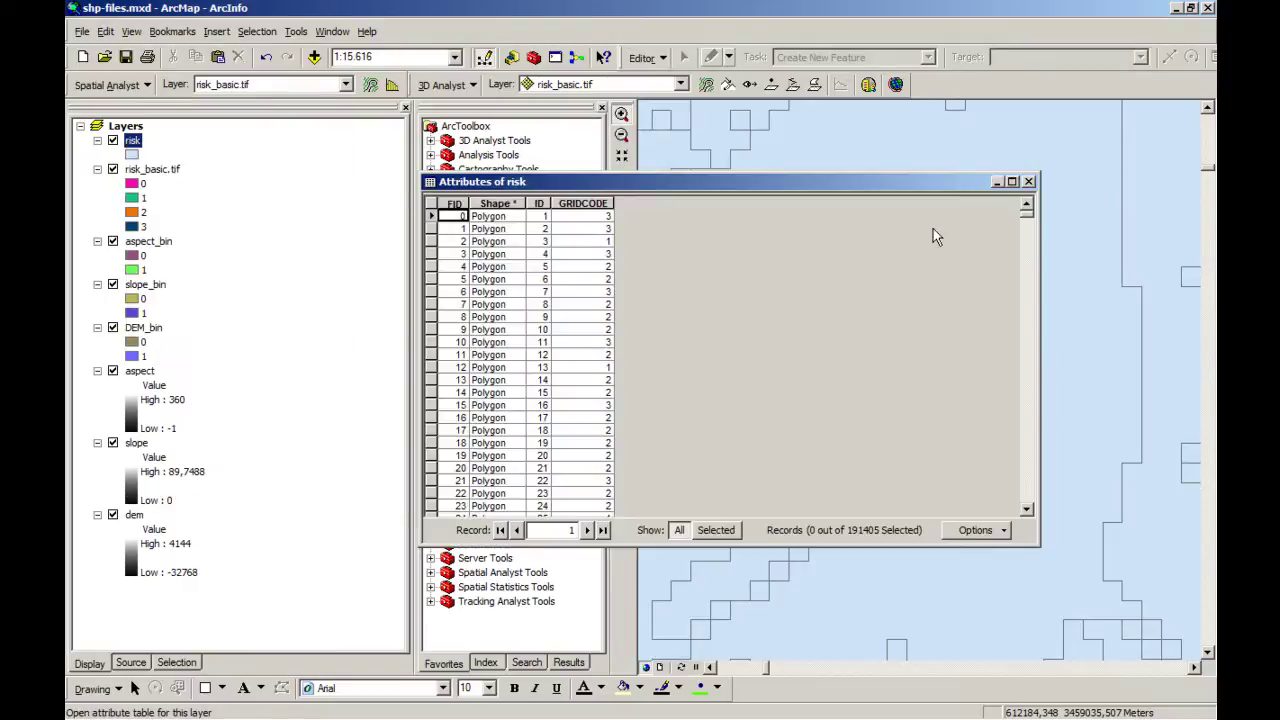
left_click_drag(1026, 221, 1040, 307)
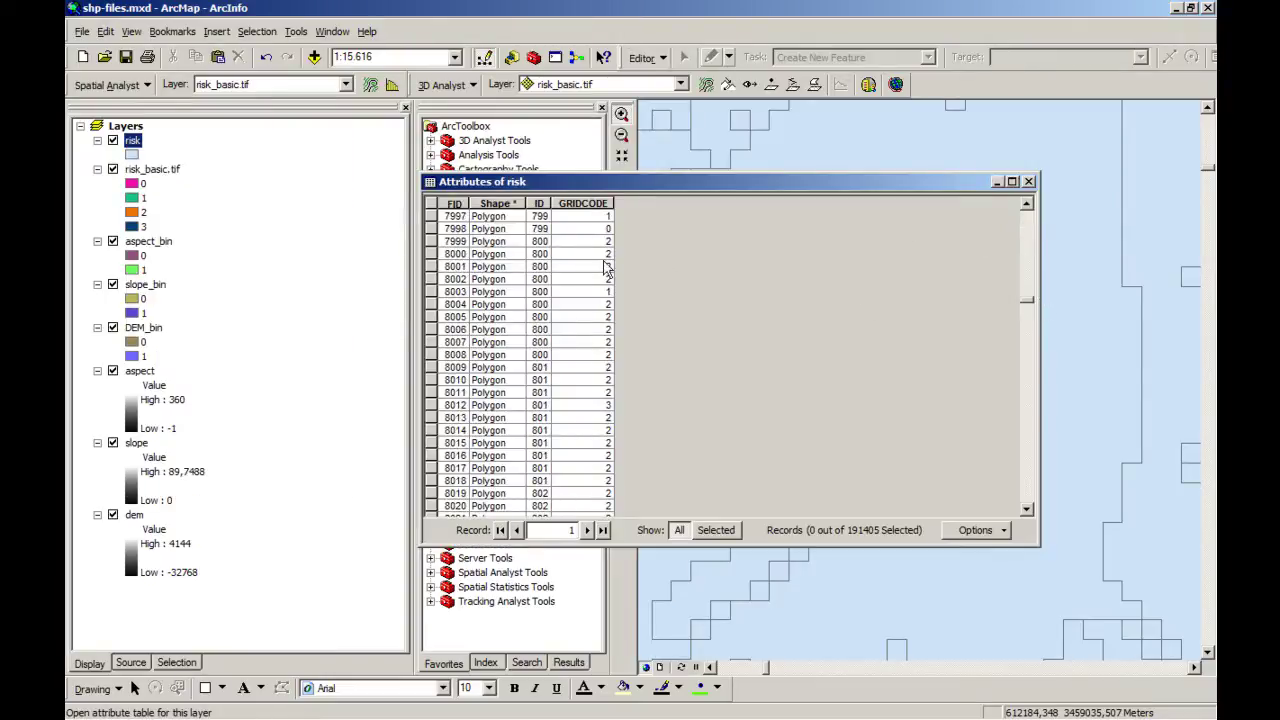
left_click_drag(723, 184, 825, 312)
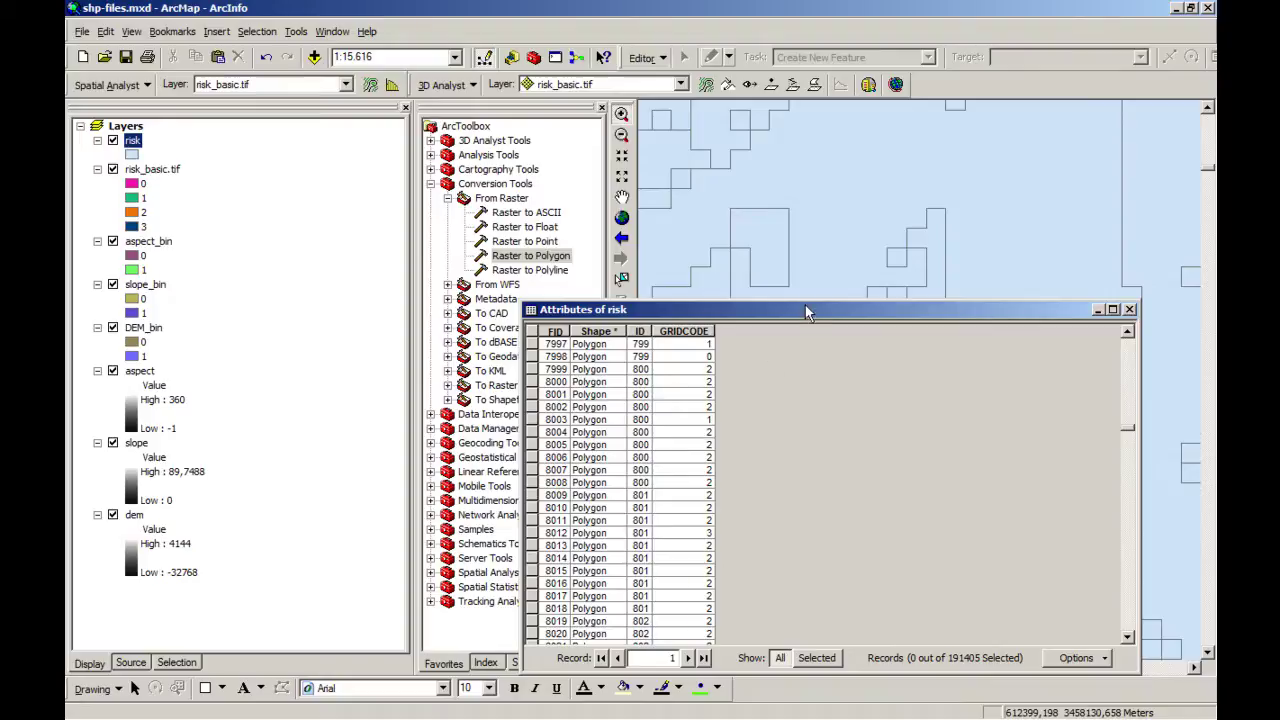
left_click_drag(814, 312, 778, 151)
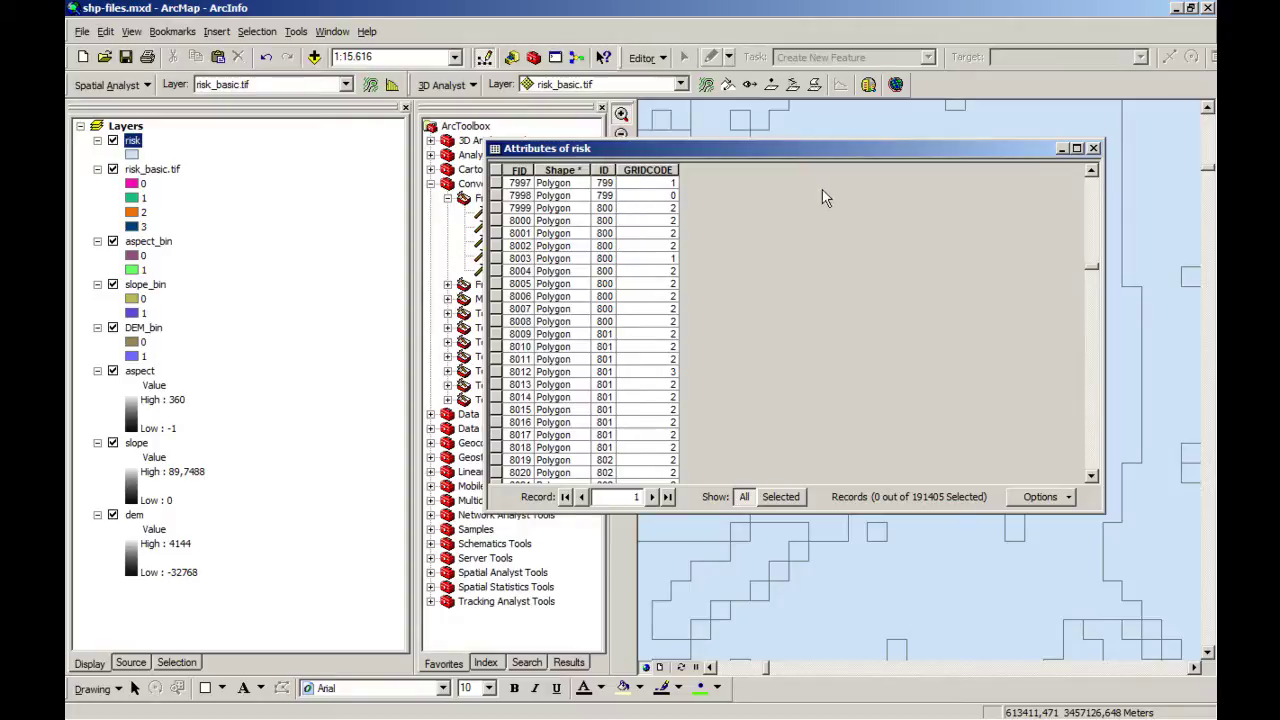
Step: Select the records of the risk layer by attributes with the query "GRIDCODE"=0 and check the highlighted rows
left_click(1046, 497)
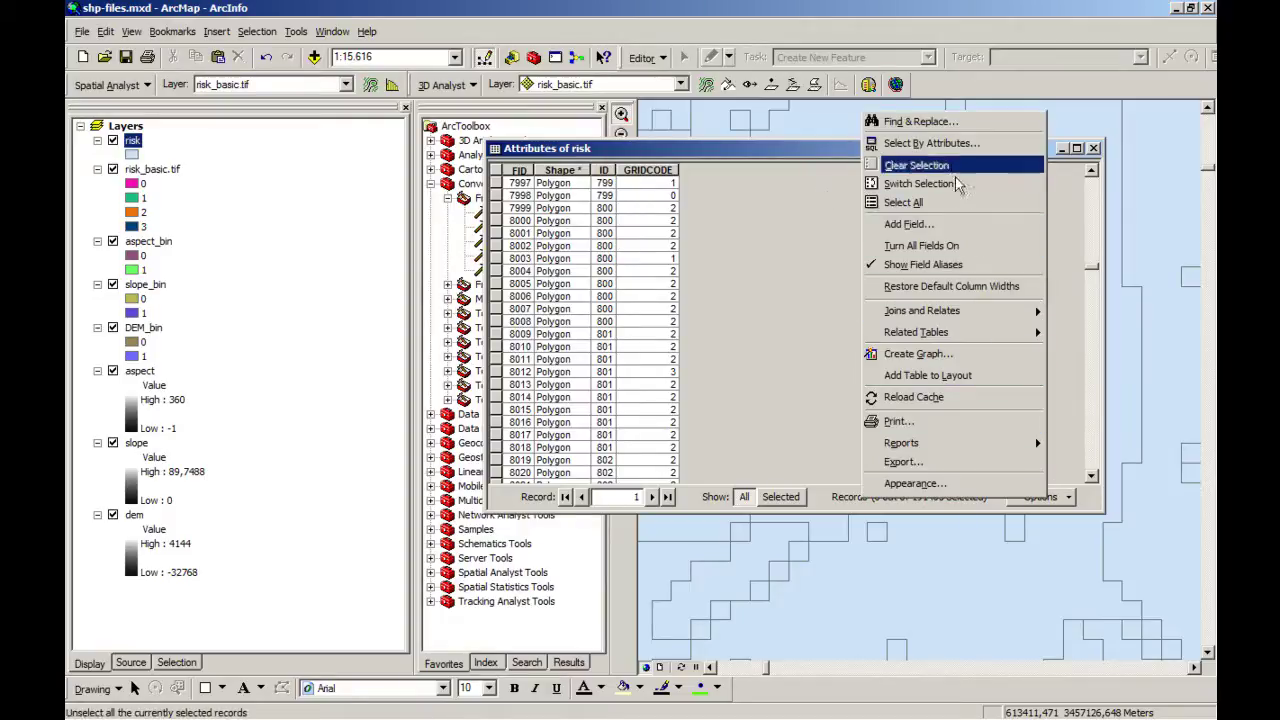
left_click(945, 144)
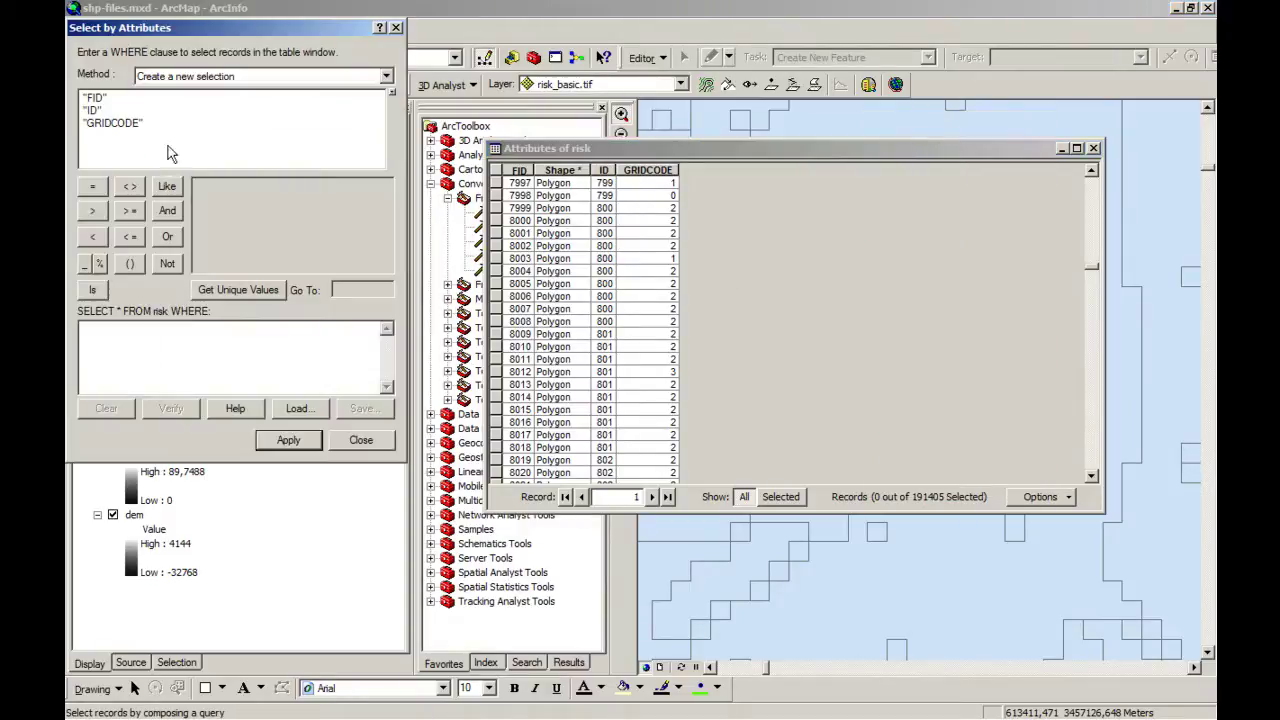
left_click_drag(165, 30, 240, 149)
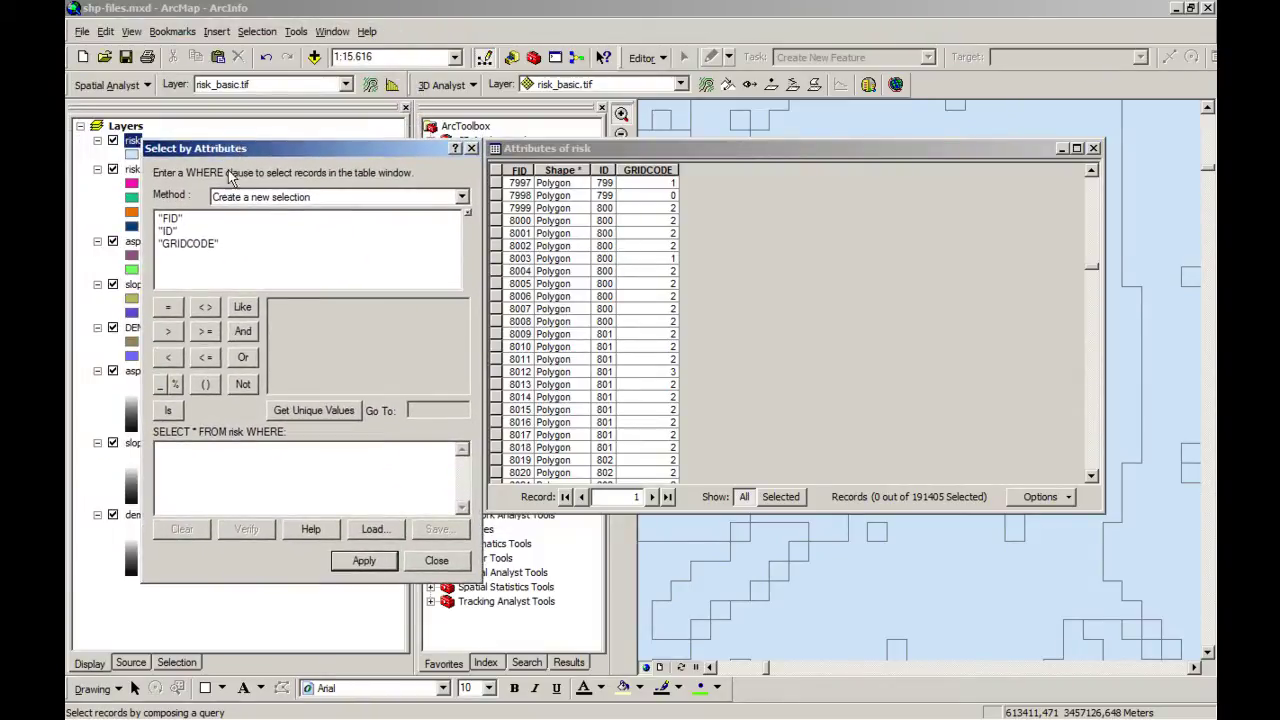
double_click(185, 246)
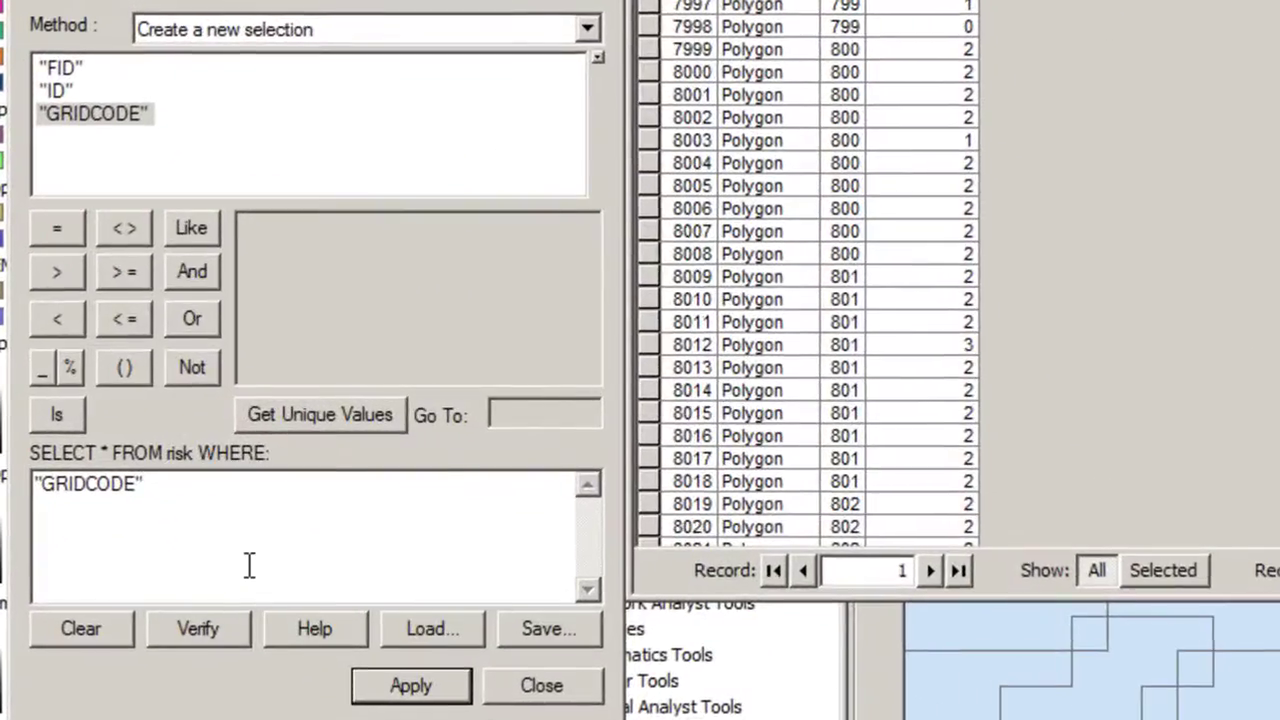
type("0")
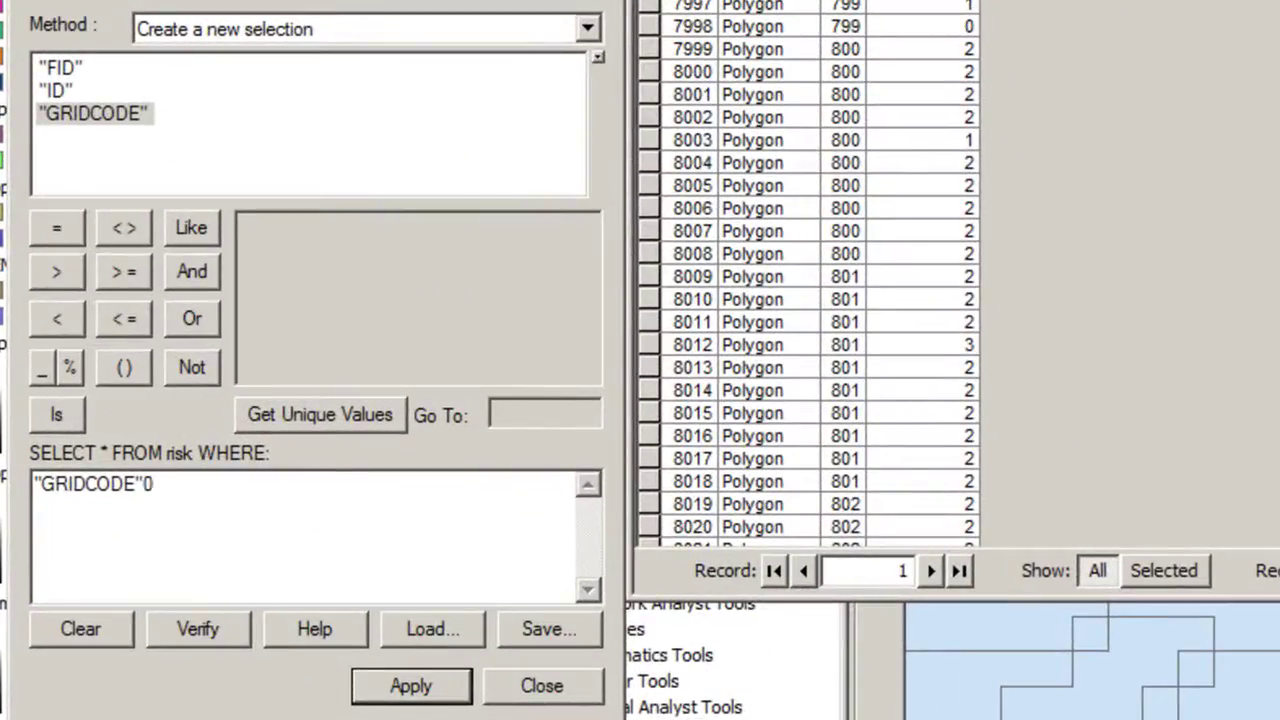
type("0")
type("=")
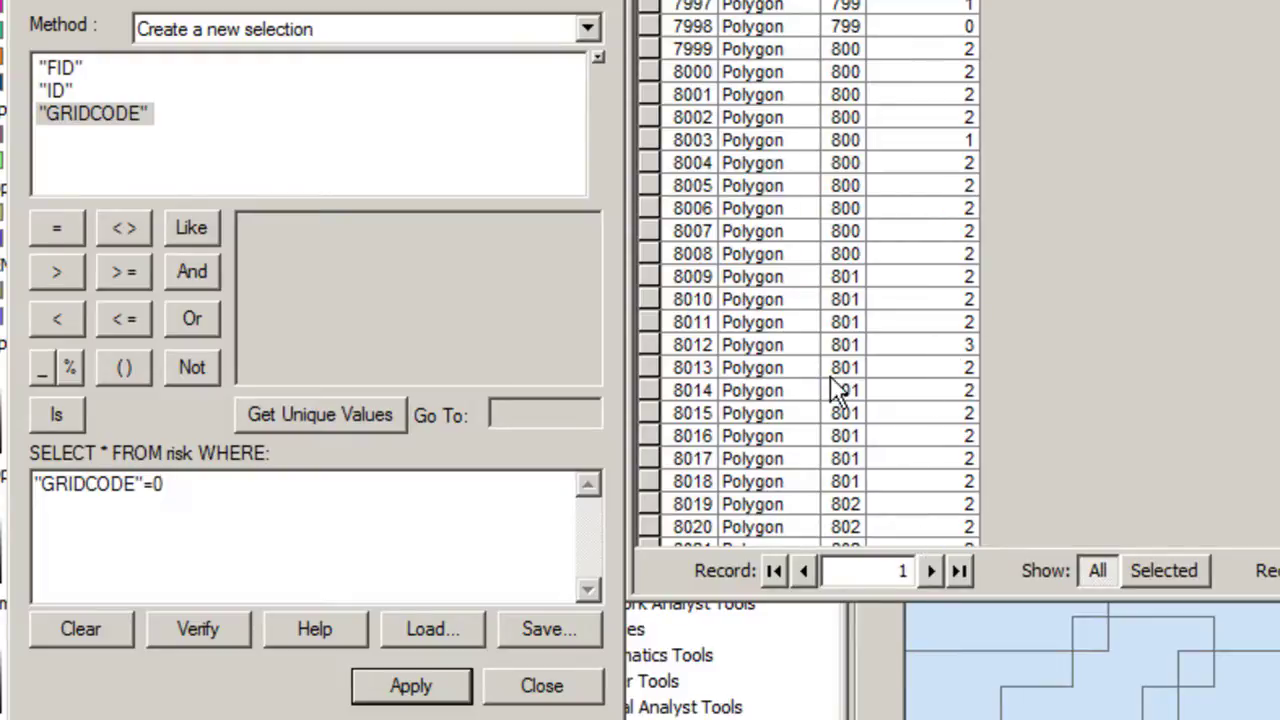
left_click(415, 687)
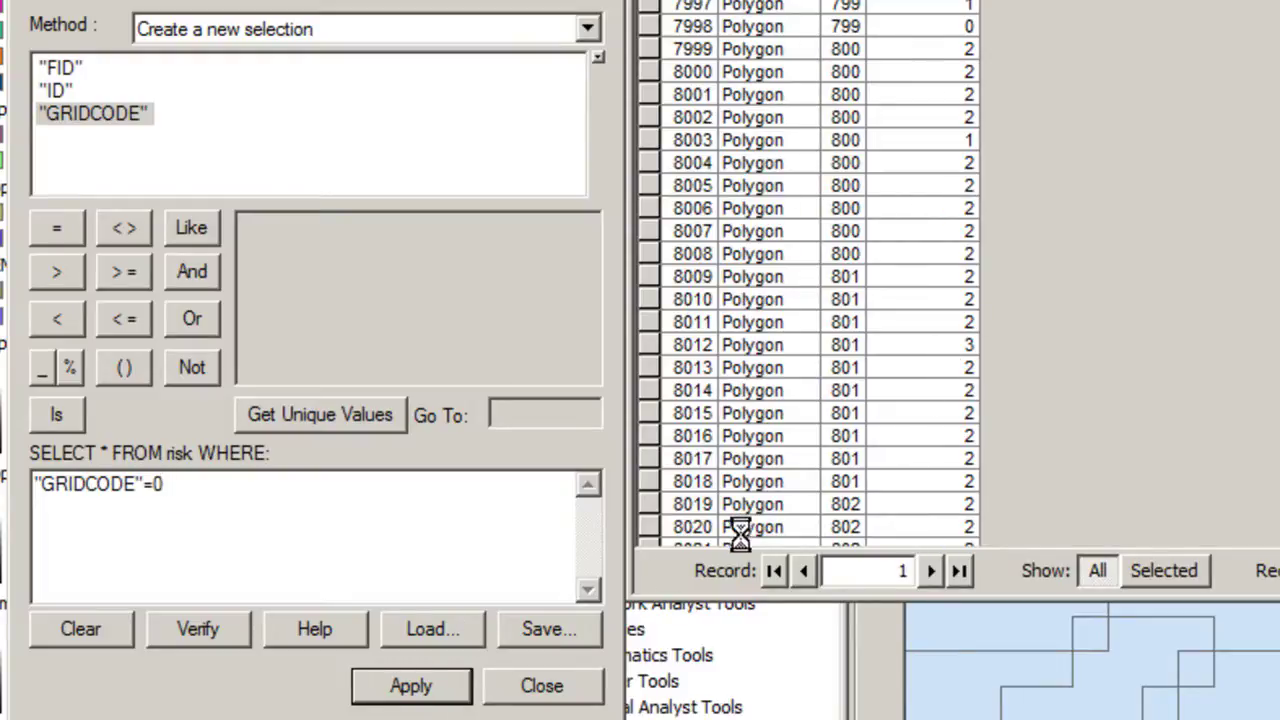
scroll(1038, 160, "up", 11)
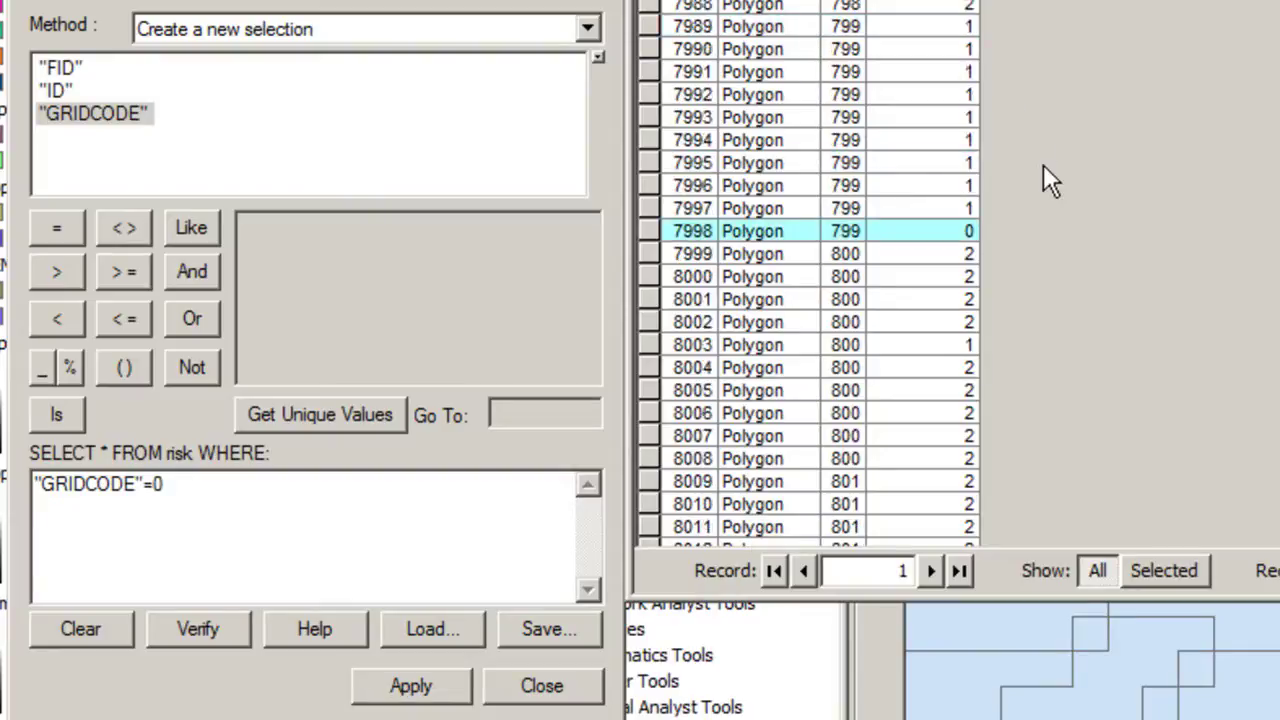
scroll(1041, 162, "up", 20)
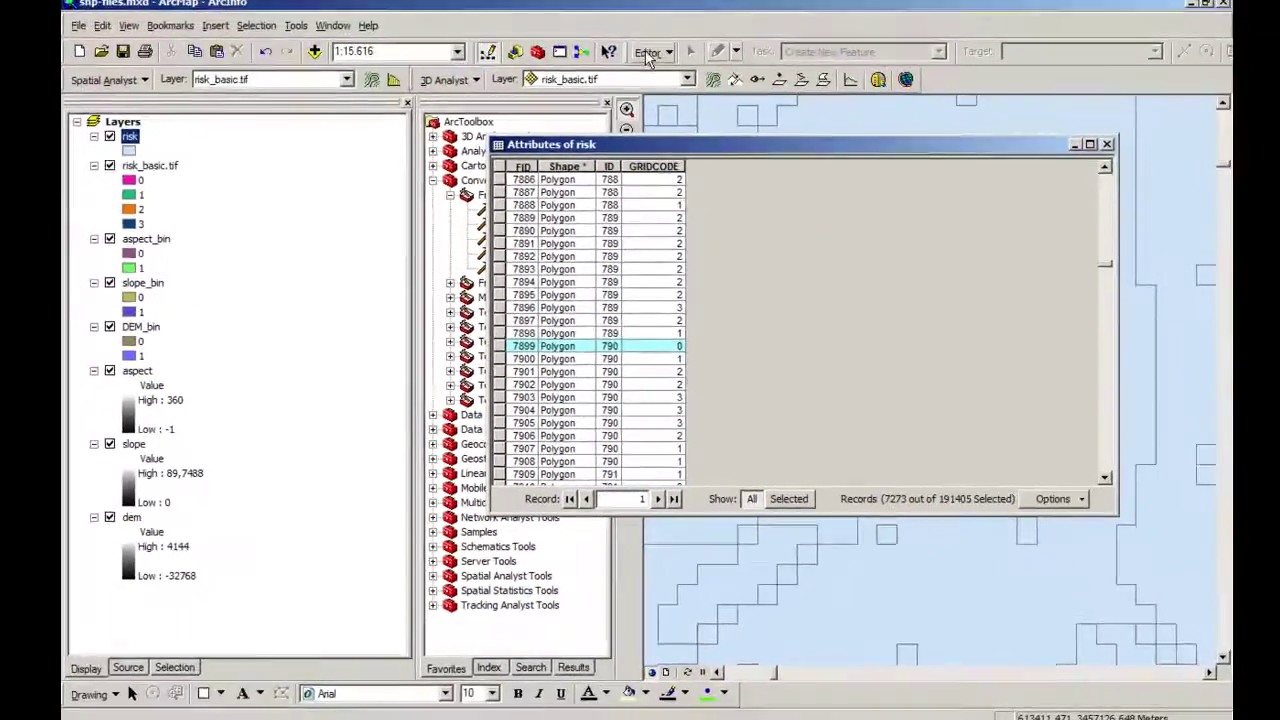
Step: Start an edit session on the C:\Seminar\risk_management source that contains the risk layer
left_click(643, 57)
left_click(660, 84)
left_click_drag(674, 198, 607, 199)
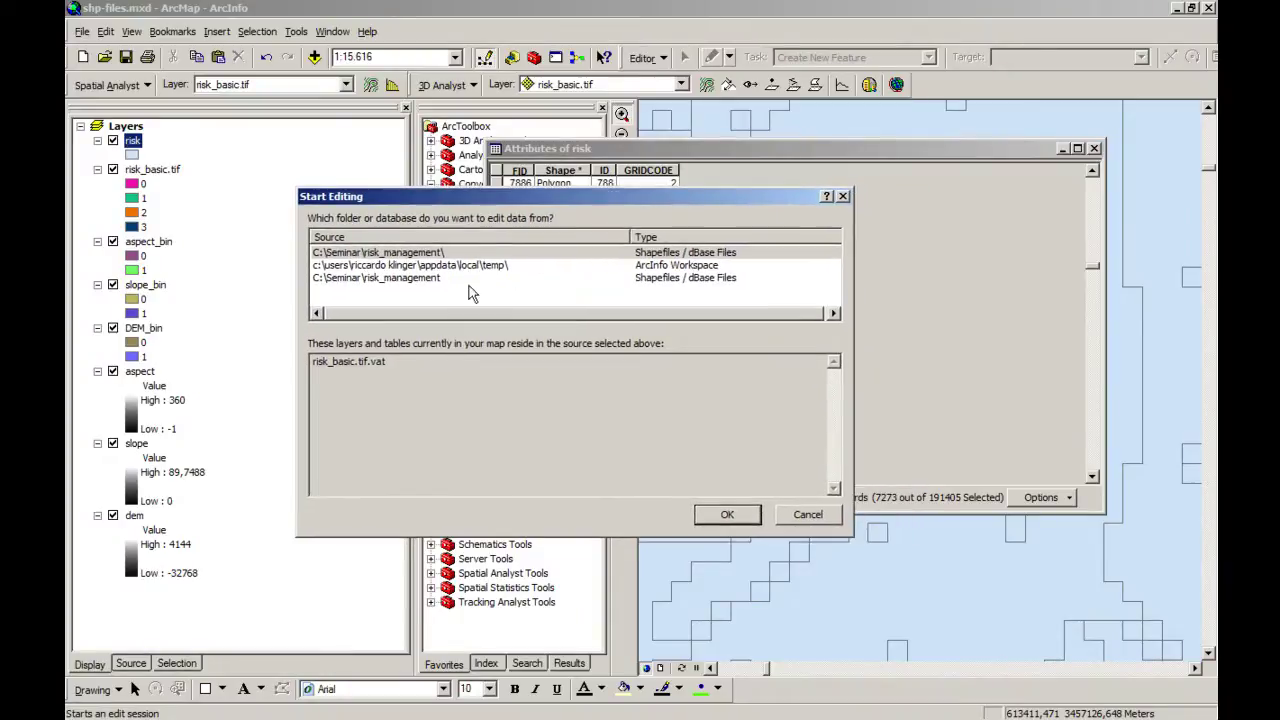
left_click(456, 265)
left_click(398, 278)
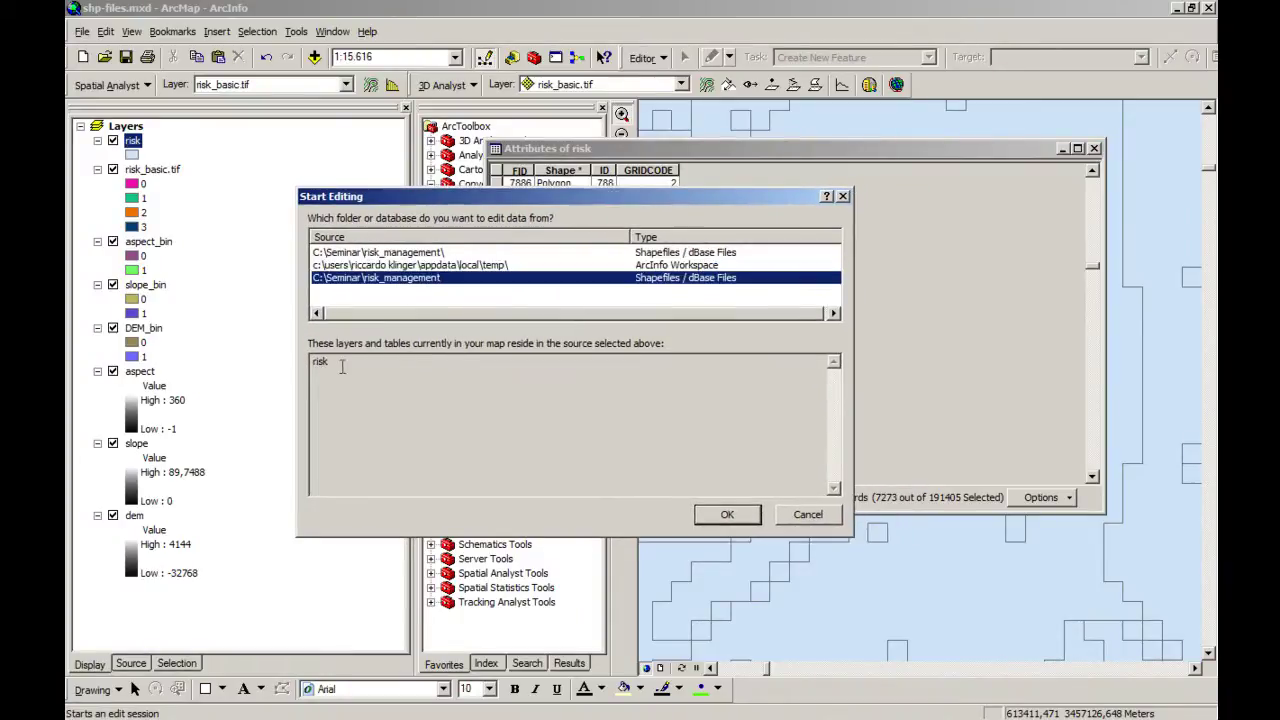
left_click(750, 516)
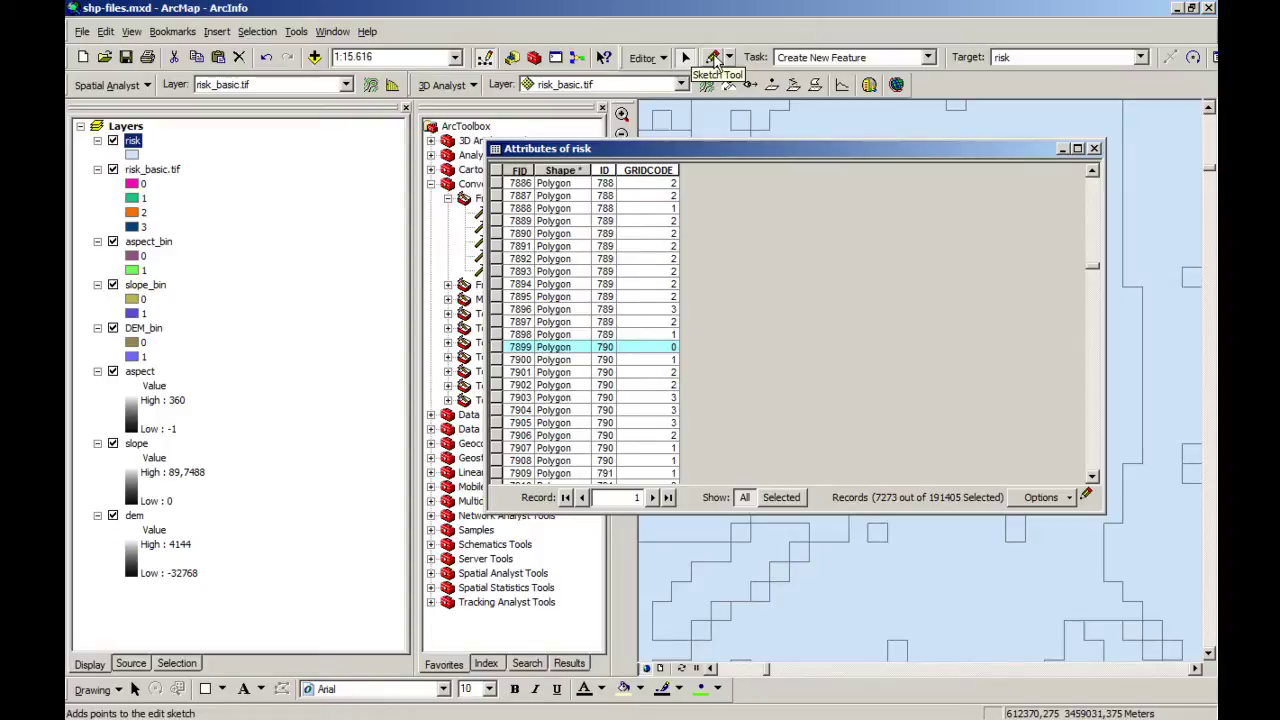
Step: Merge the selected GRIDCODE 0 polygons into the feature risk - 285
left_click(643, 57)
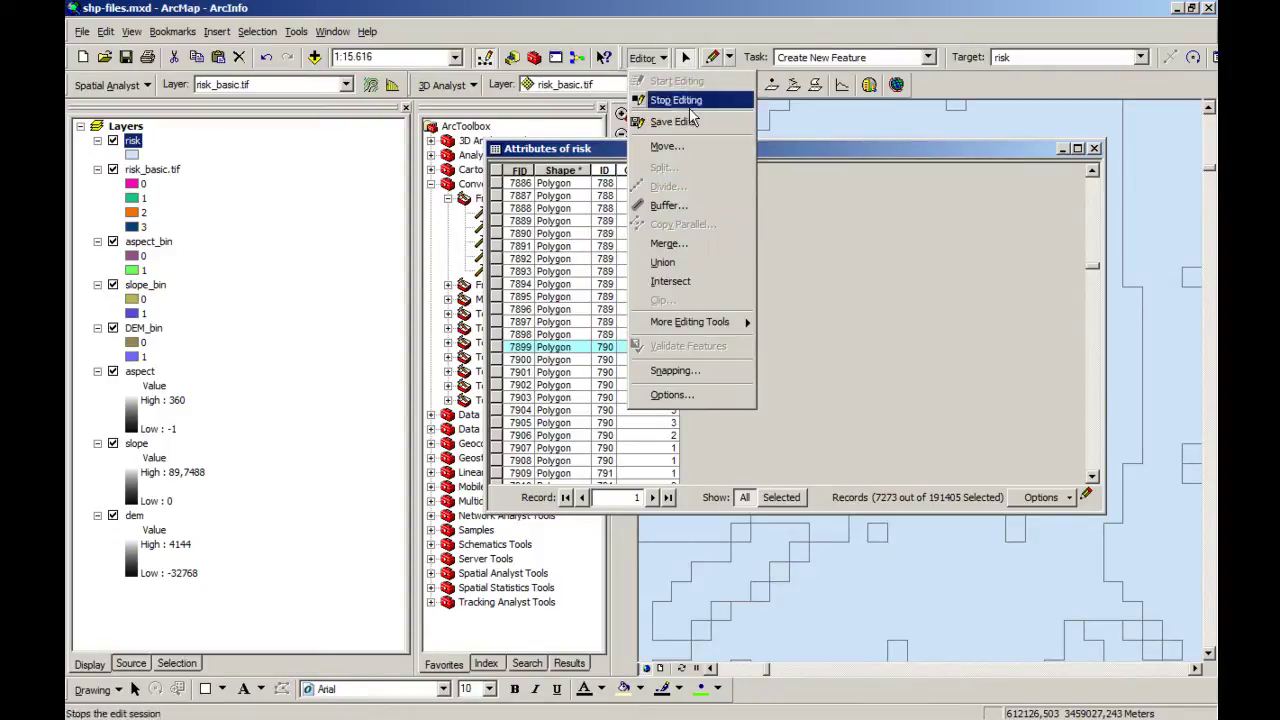
left_click(684, 244)
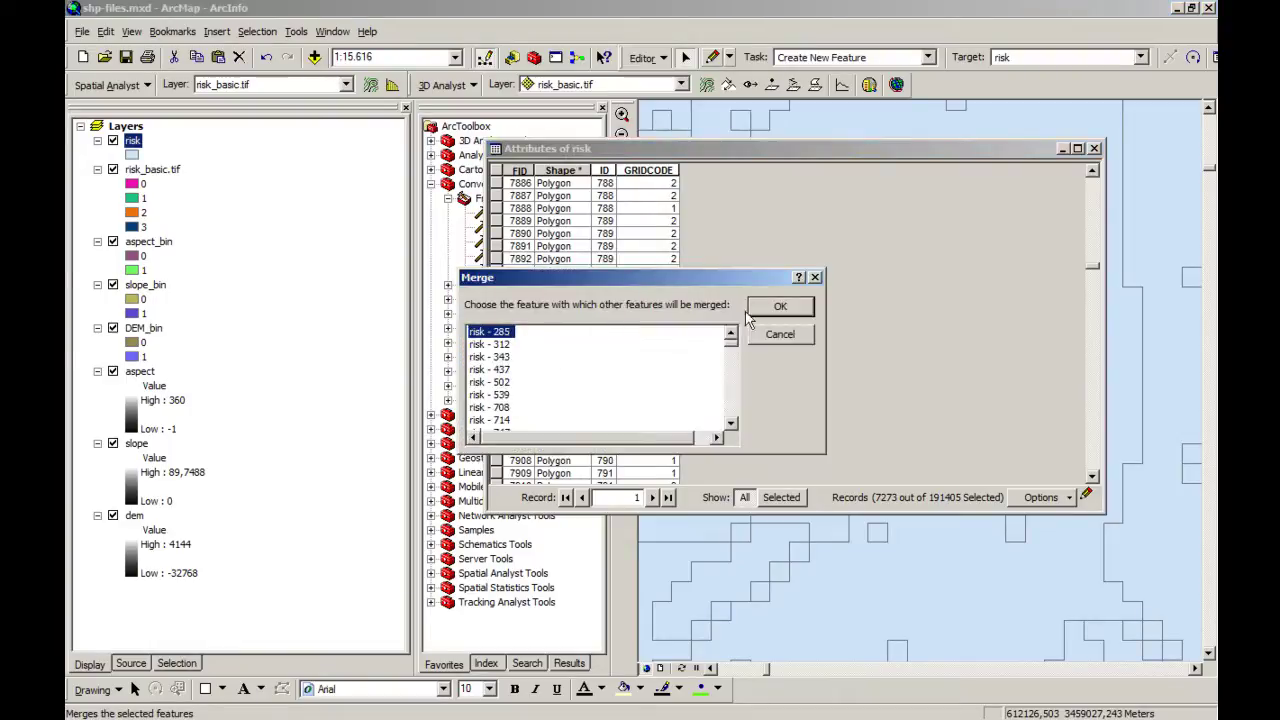
left_click_drag(709, 280, 356, 303)
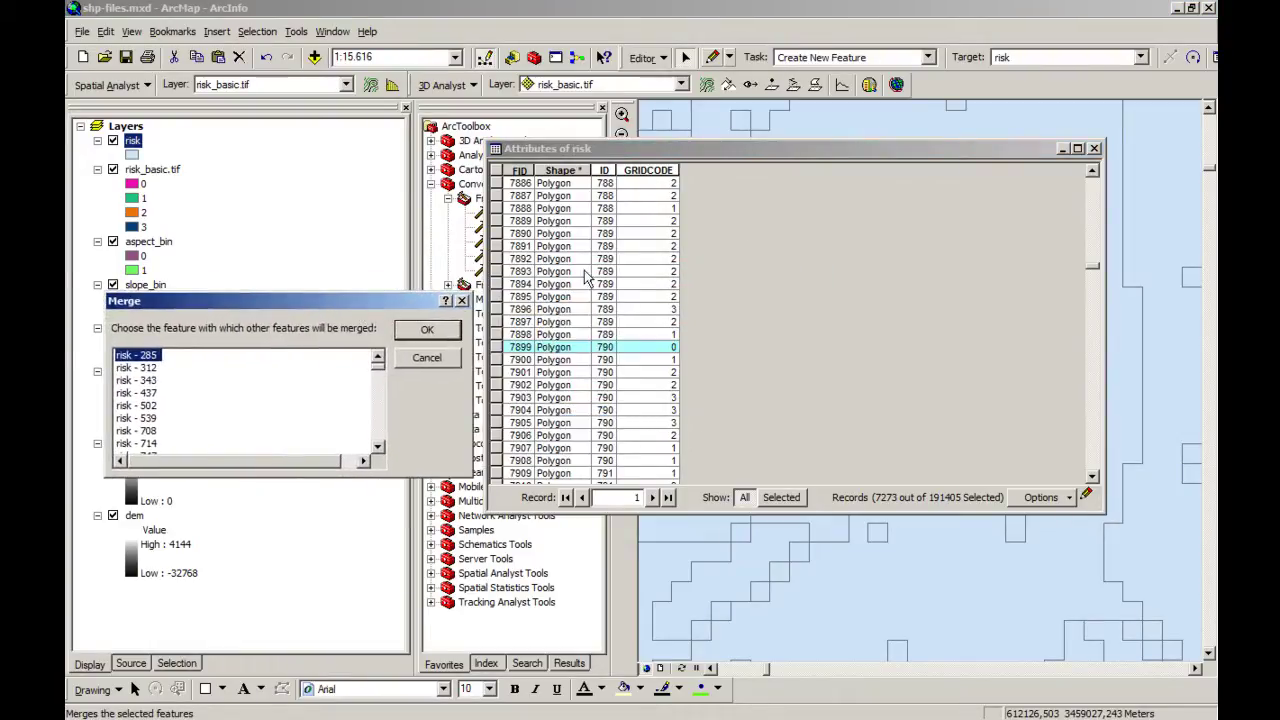
left_click(430, 330)
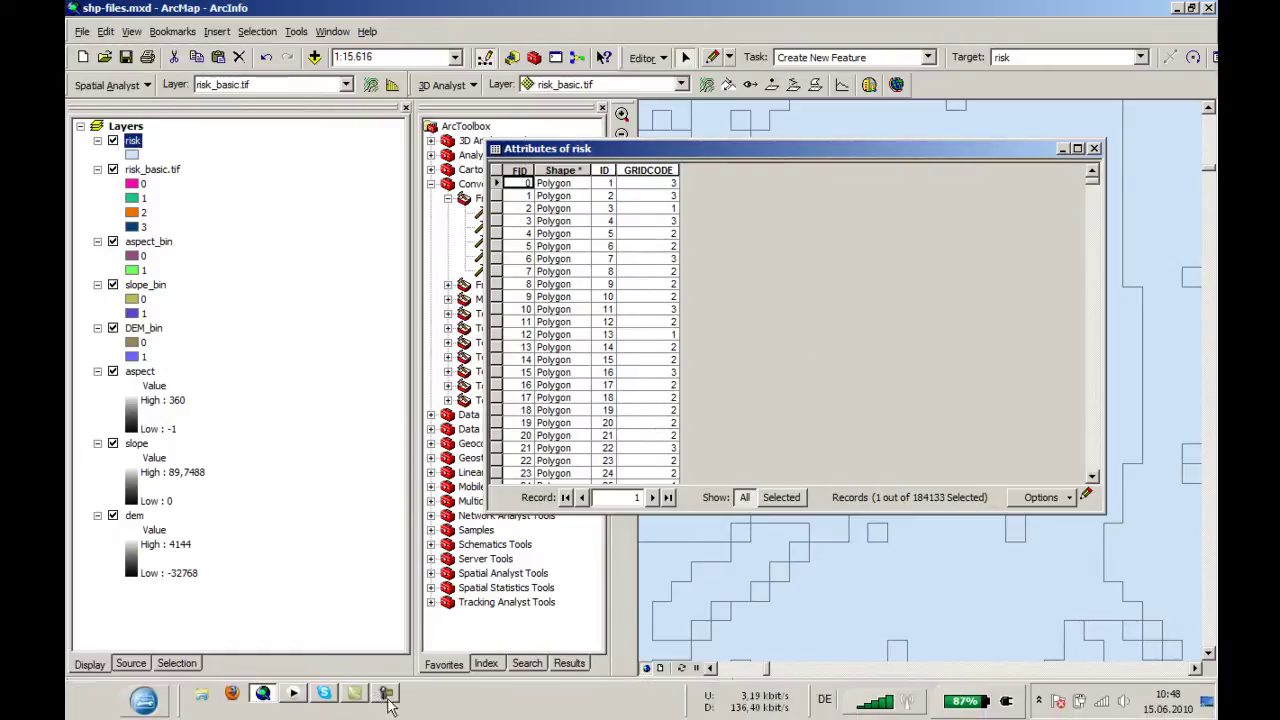
left_click(370, 694)
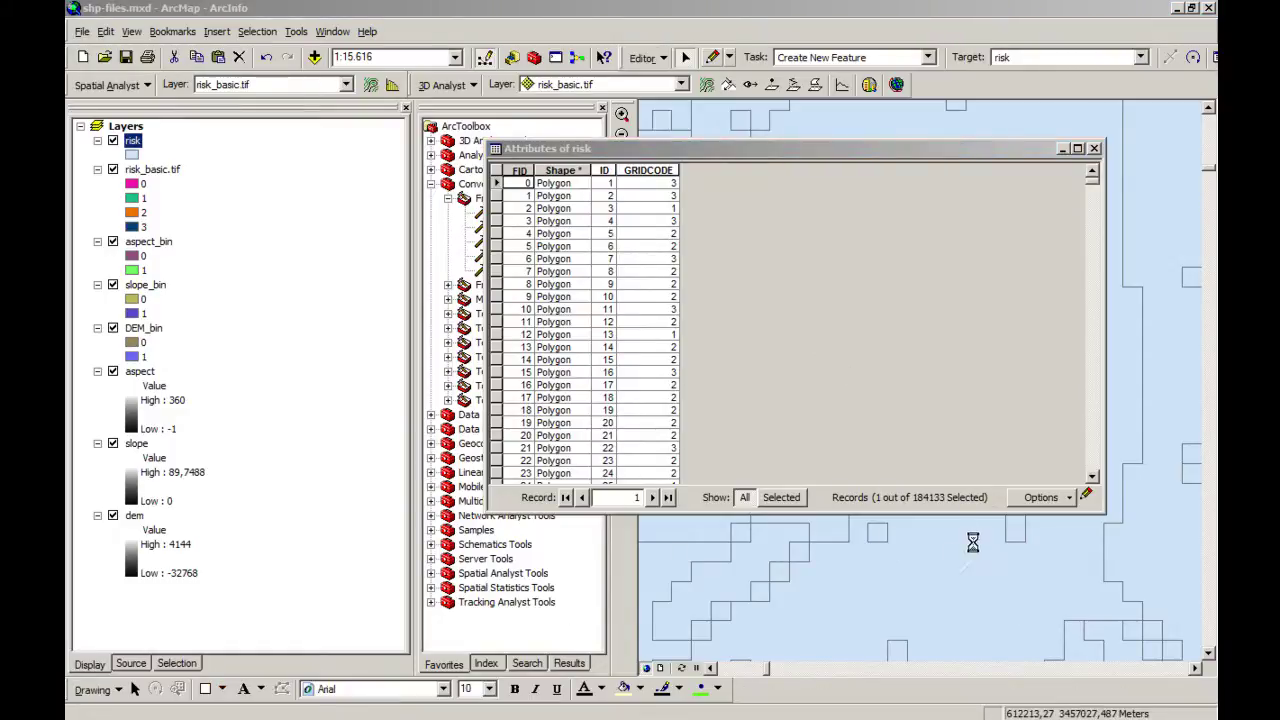
left_click(926, 460)
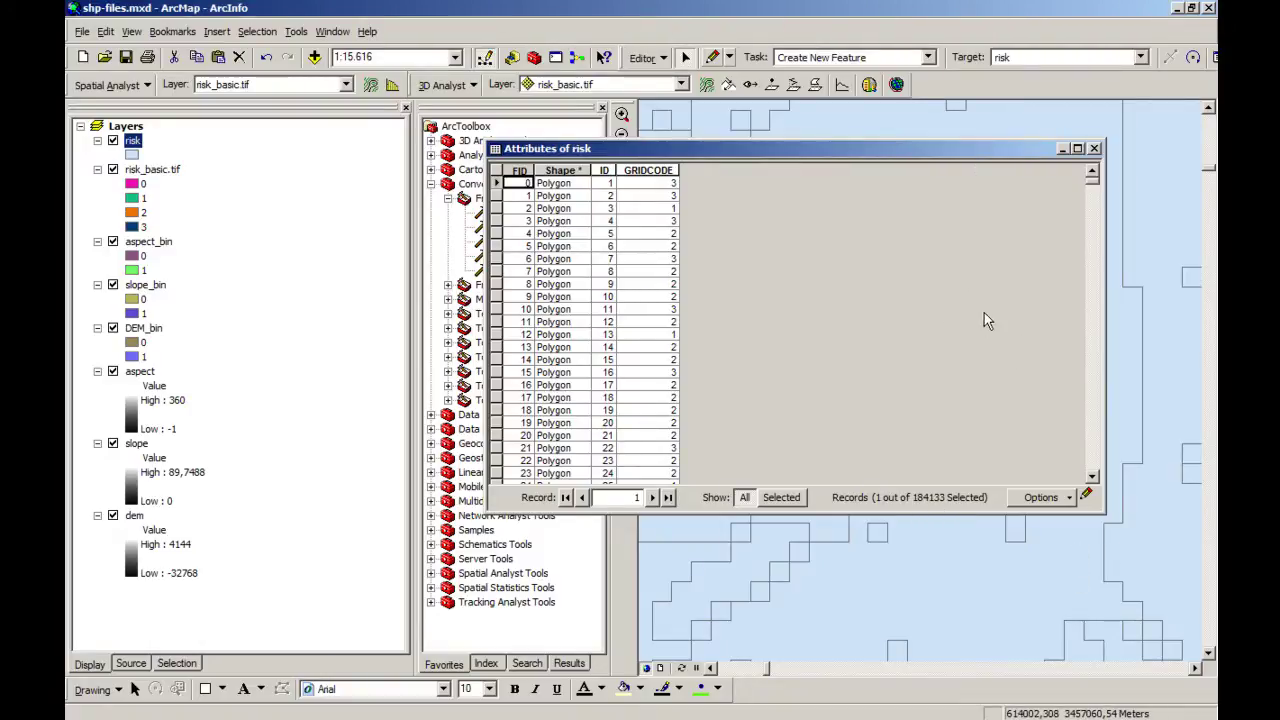
left_click(645, 57)
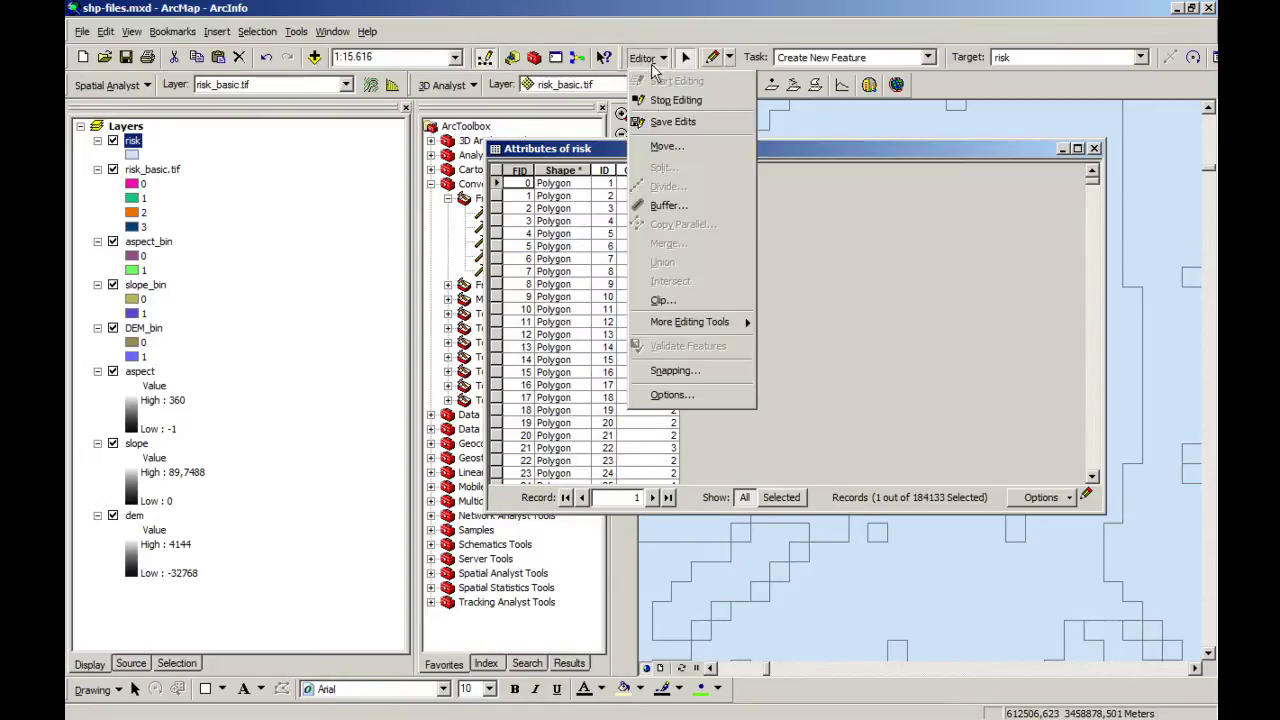
left_click(832, 337)
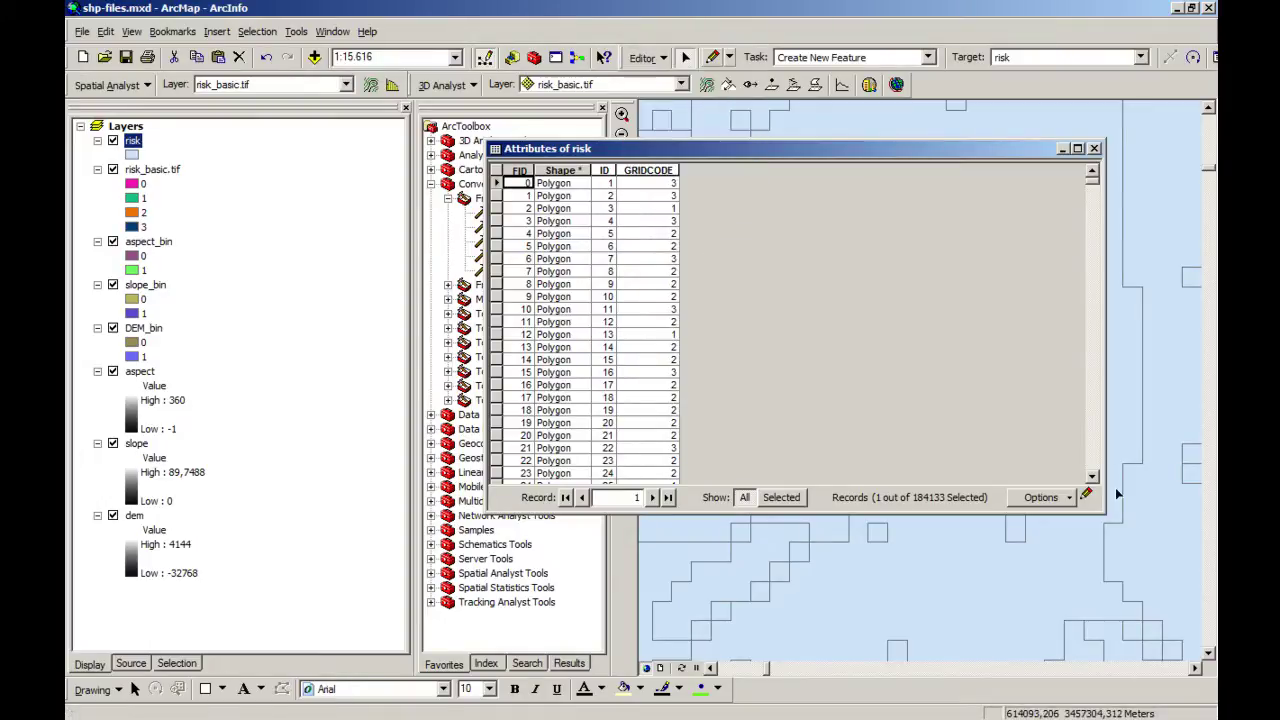
Step: Select the records of the risk layer by attributes with the query "GRIDCODE"=3
left_click(1066, 498)
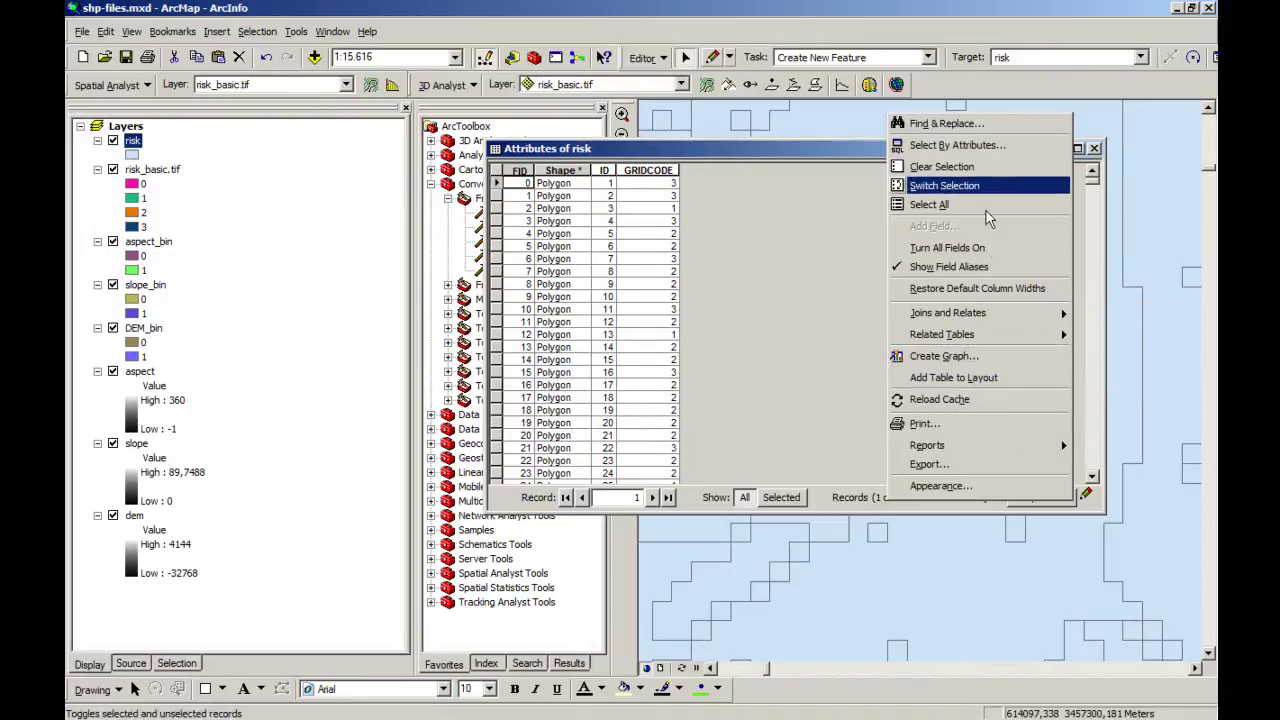
left_click(957, 146)
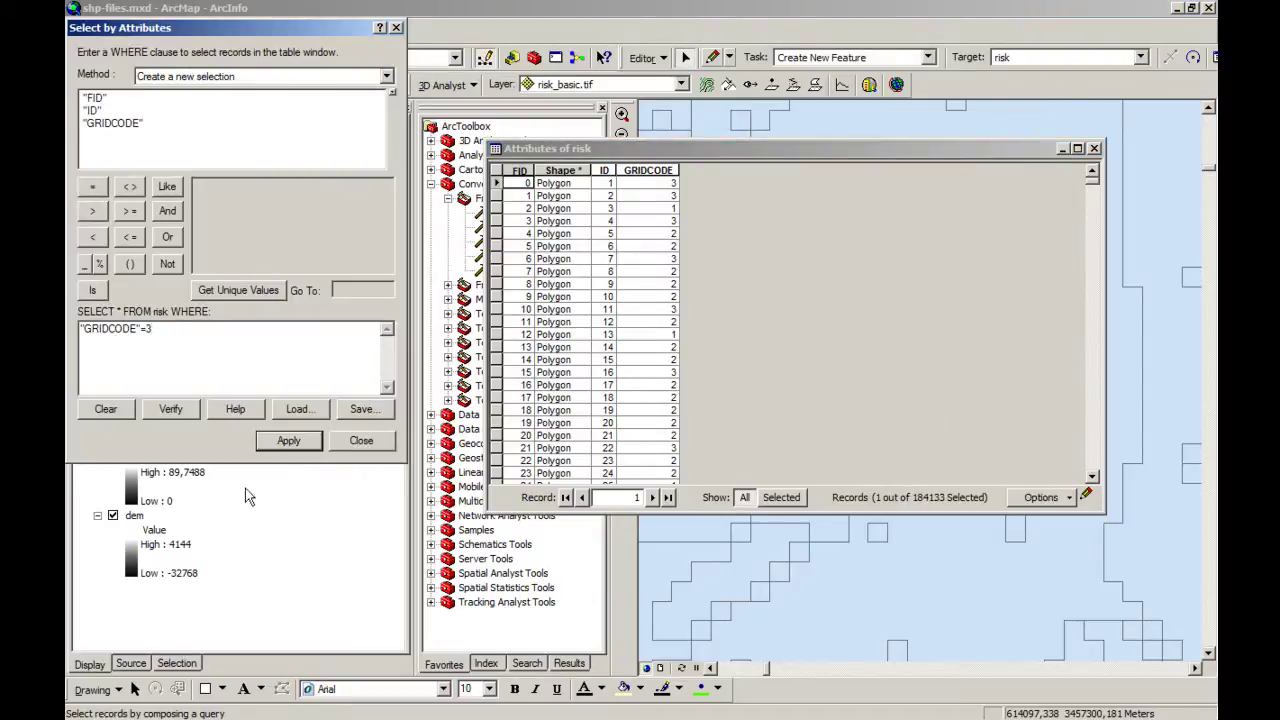
left_click(298, 440)
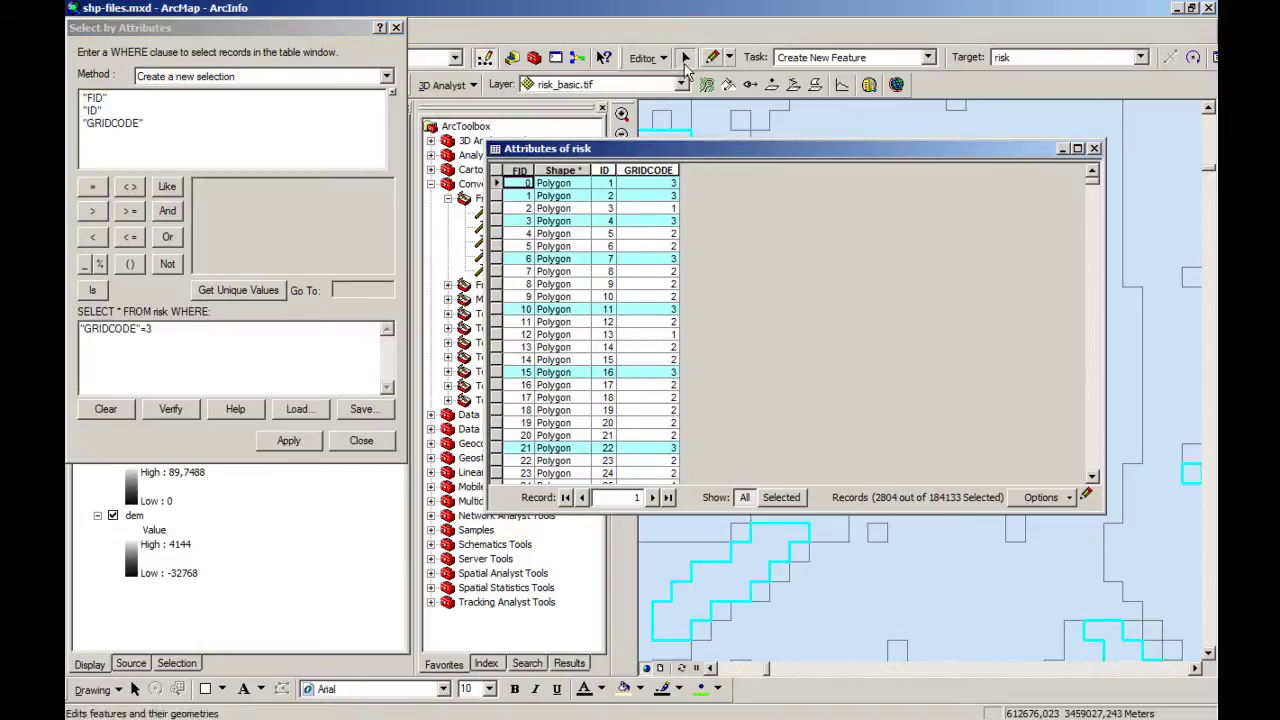
left_click(396, 27)
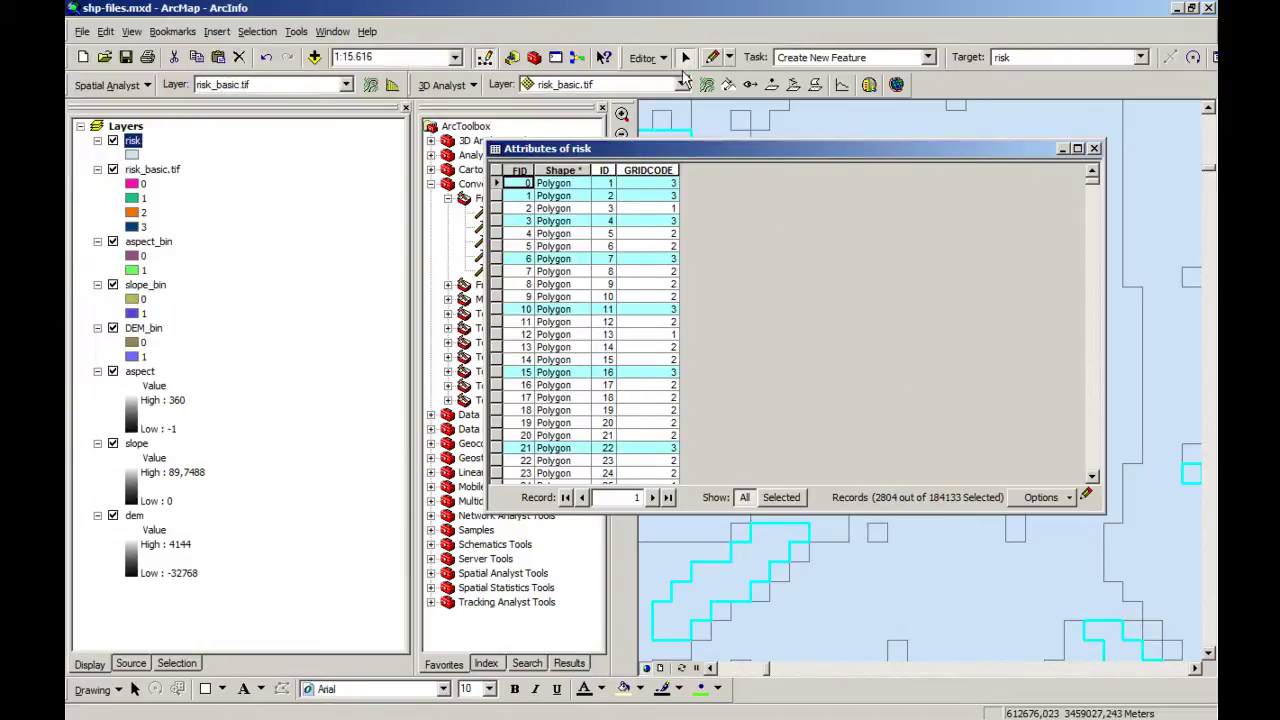
Step: Merge the selected GRIDCODE 3 polygons into the feature risk - 1 and close the attribute table
left_click(658, 58)
left_click(678, 246)
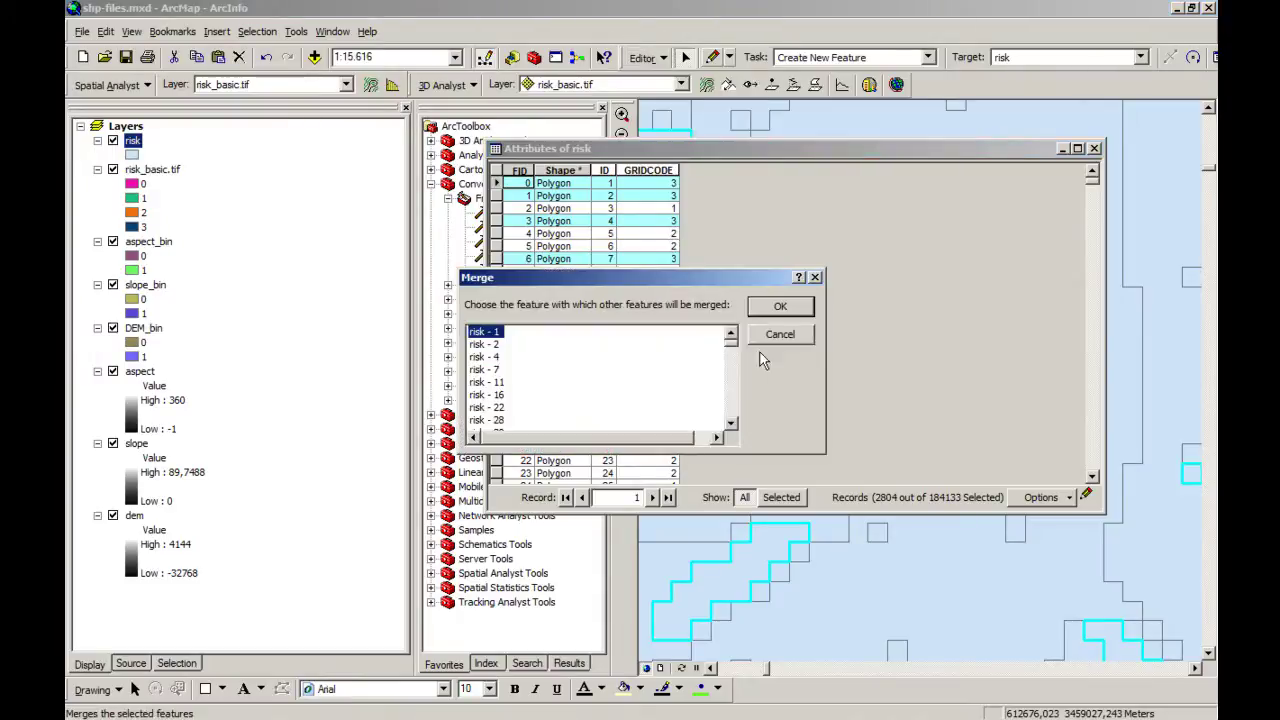
left_click(790, 308)
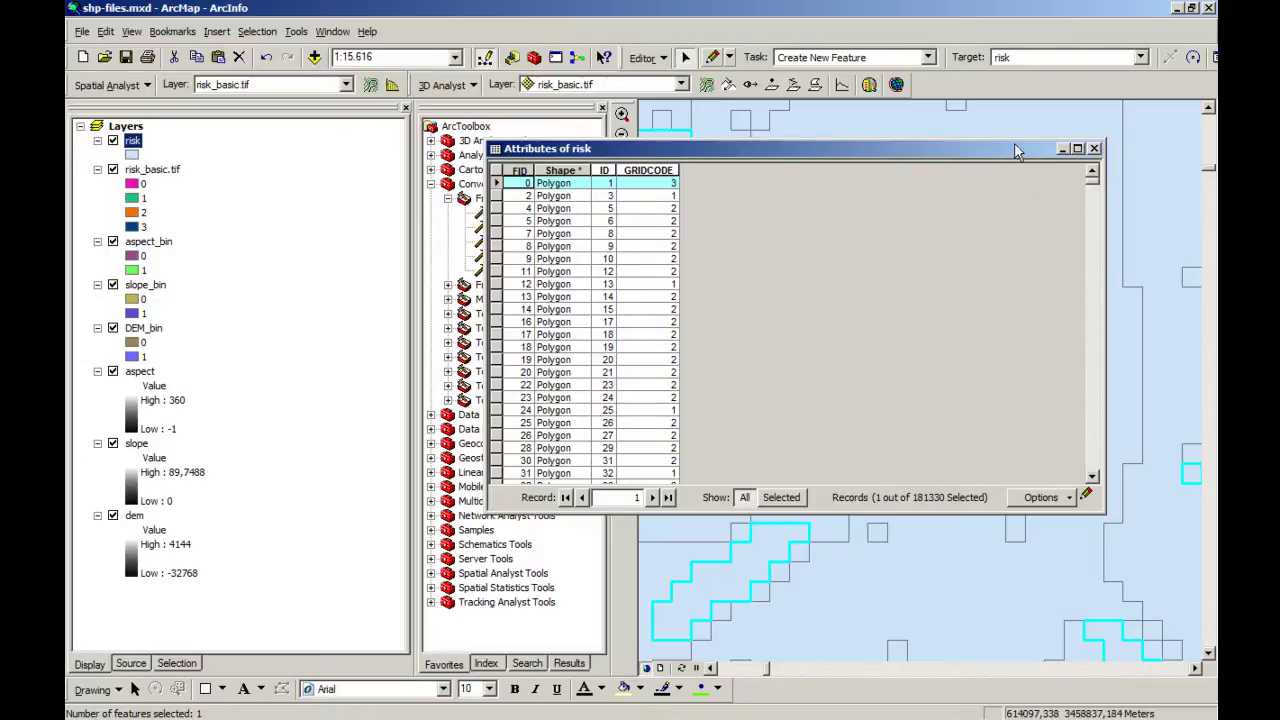
left_click(1094, 148)
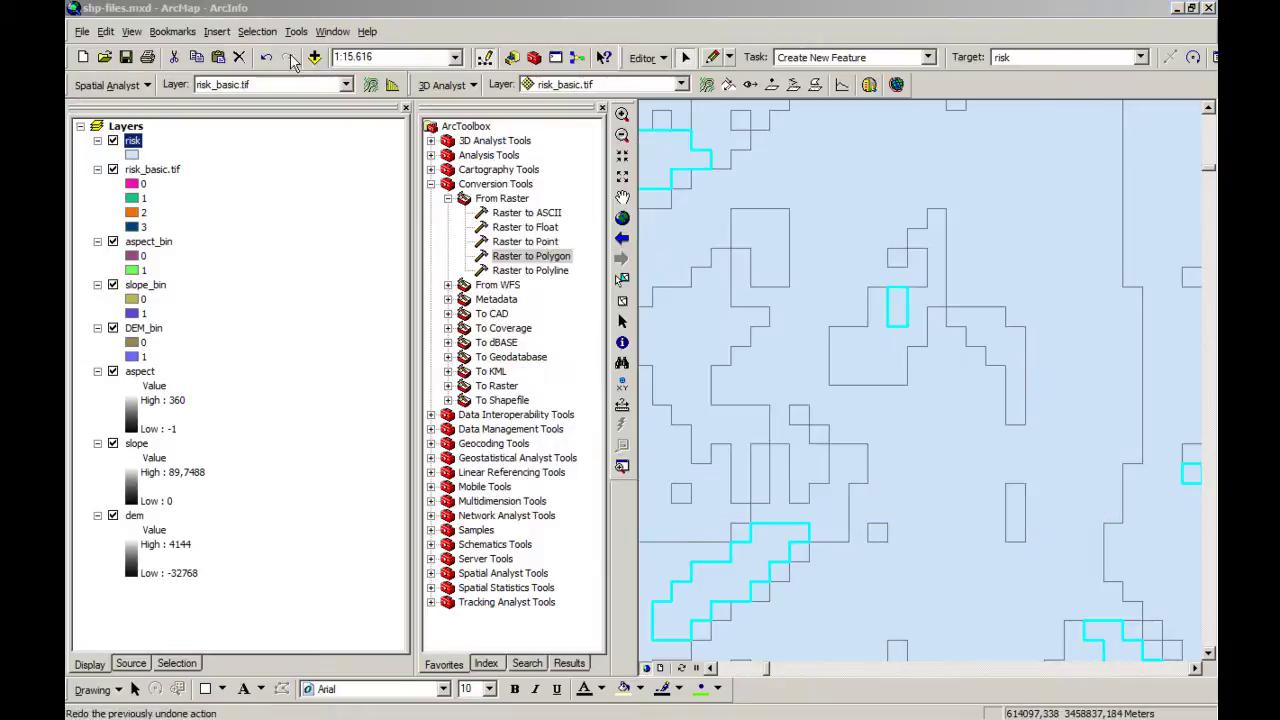
right_click(140, 147)
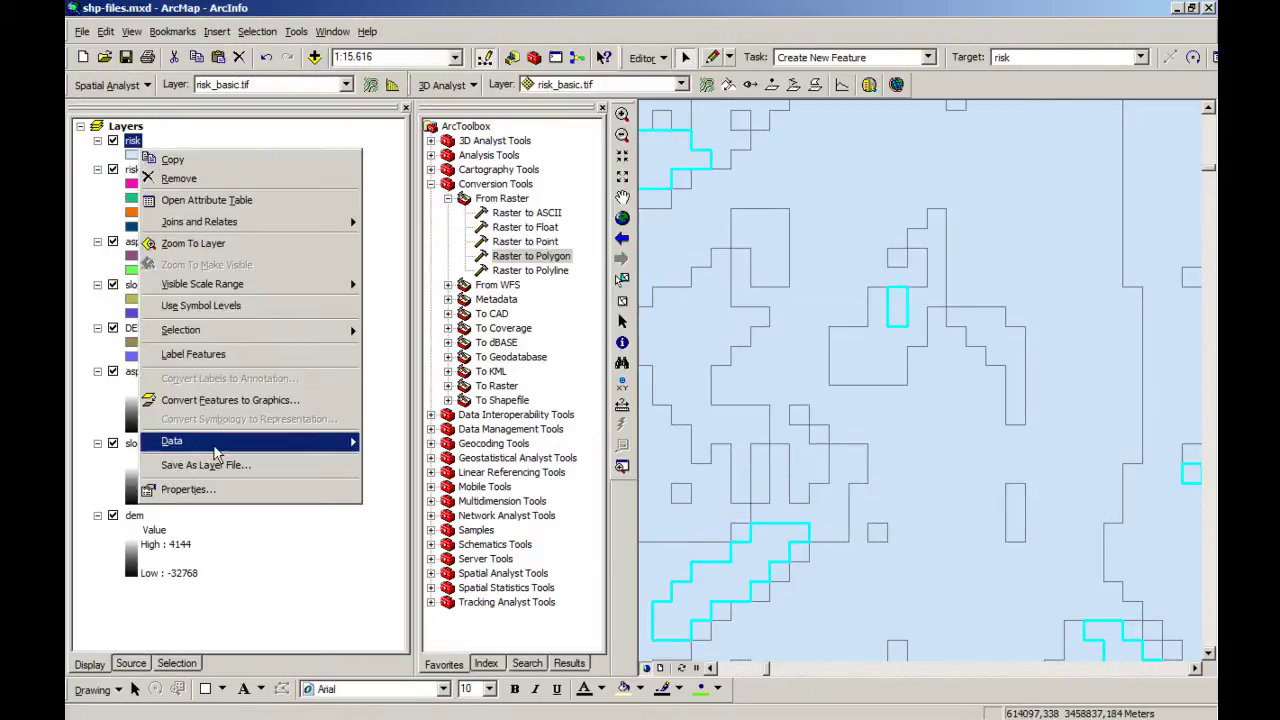
mouse_move(340, 441)
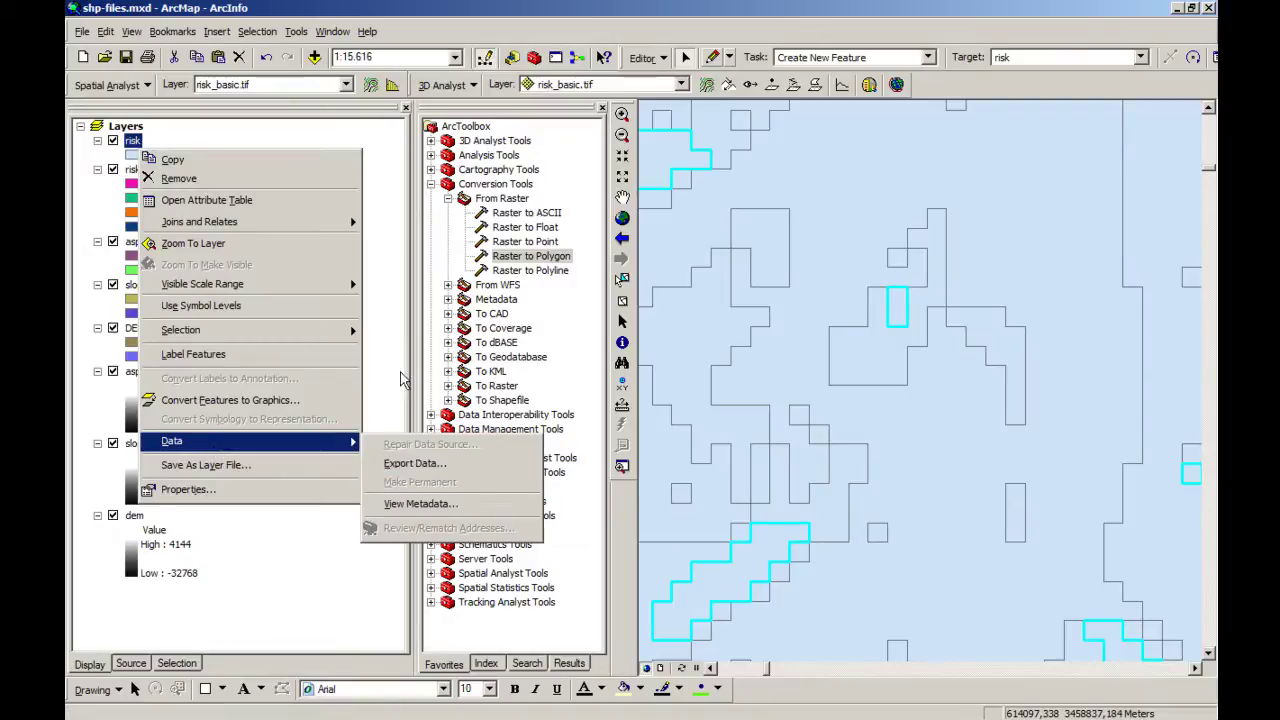
left_click(398, 376)
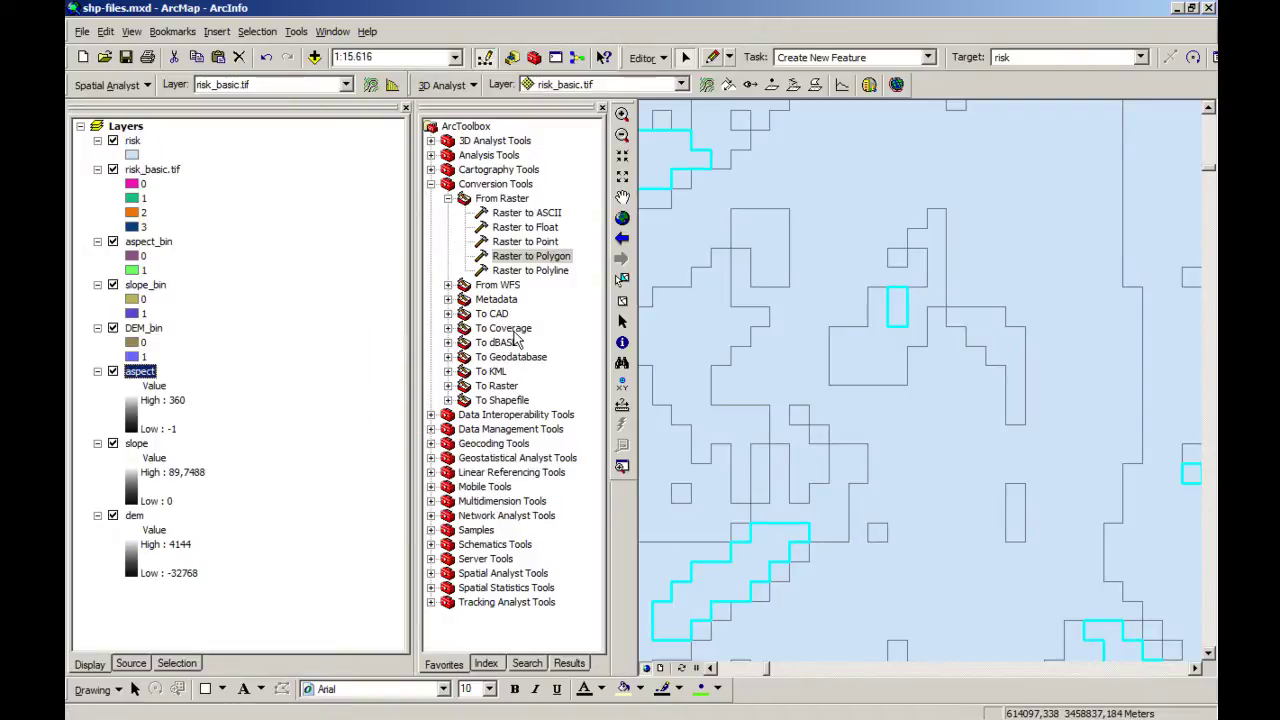
Step: Save the edits to the risk layer and end the edit session
left_click(645, 57)
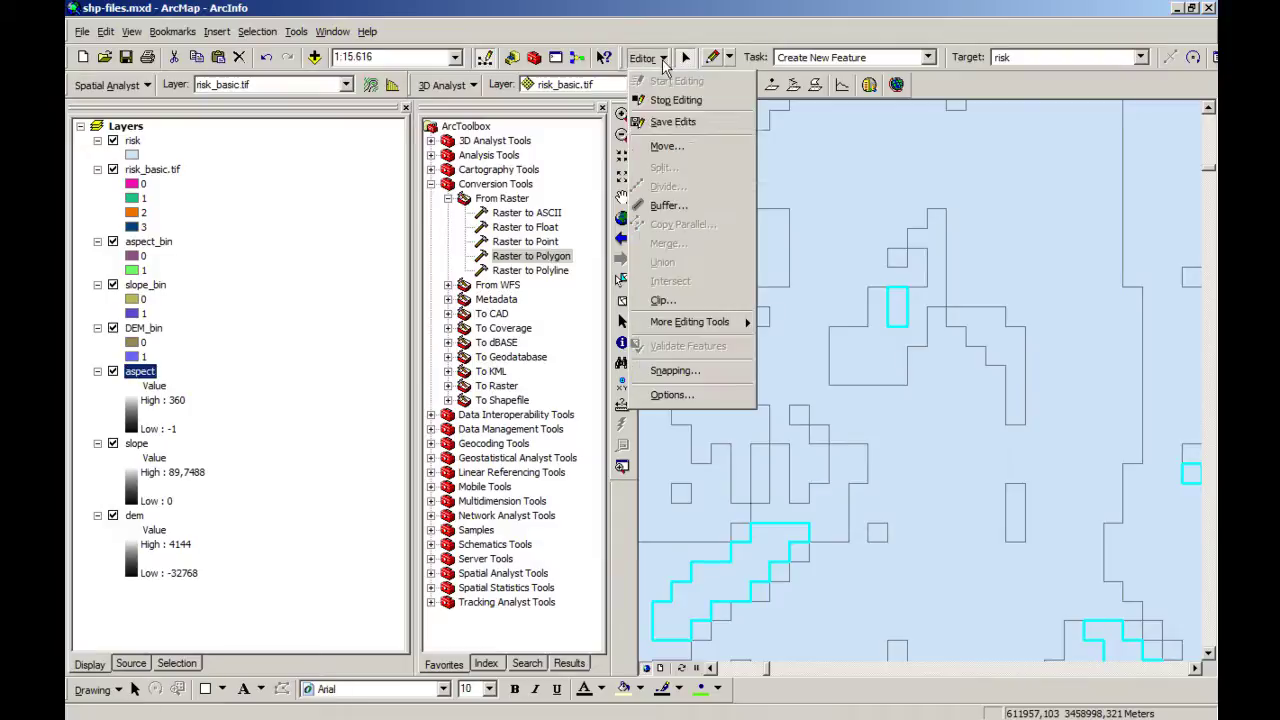
left_click(670, 123)
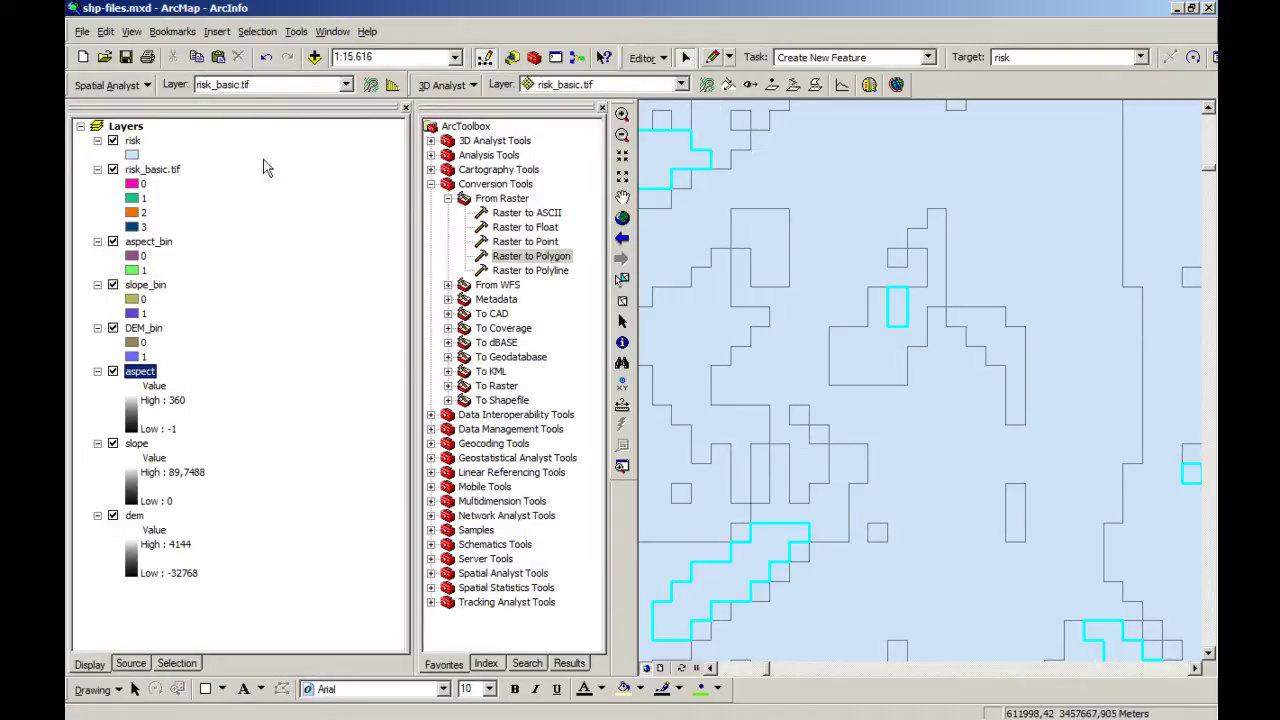
left_click(650, 57)
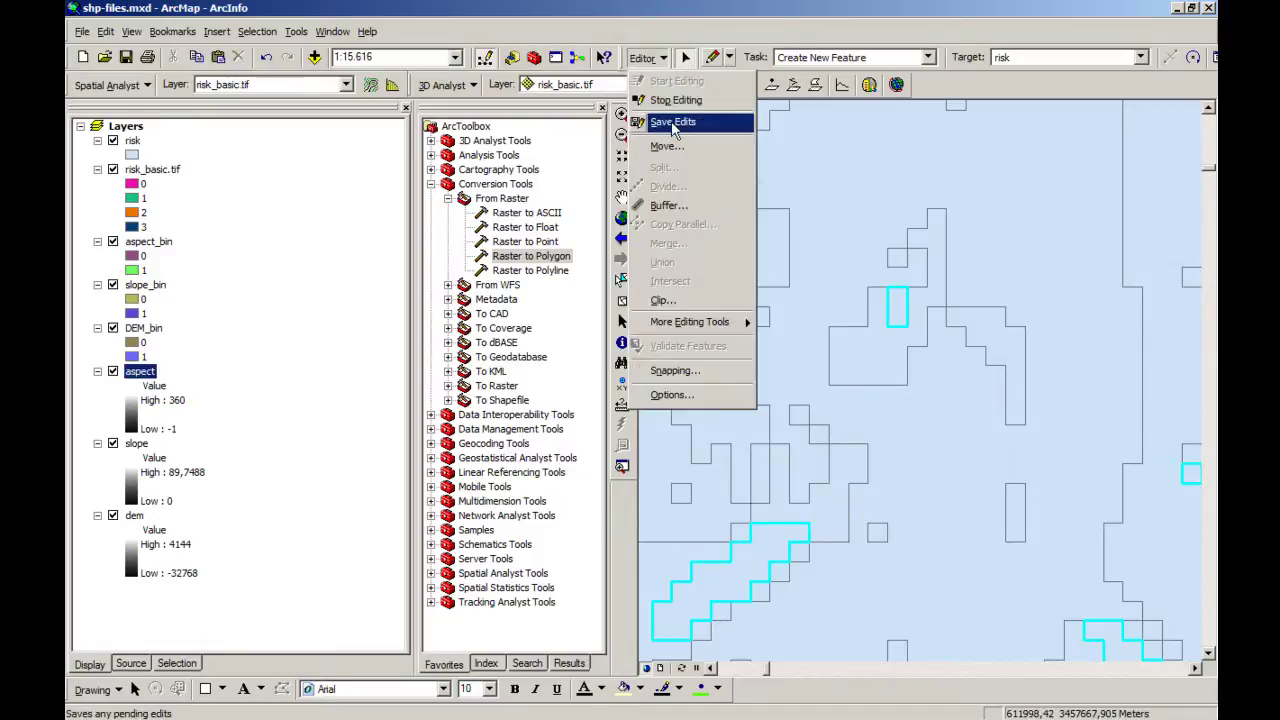
left_click(673, 100)
Step: Export all features of the risk layer to the shapefile risk_b.shp in C:\Seminar\risk_management, using the layer's source coordinate system
left_click(134, 142)
right_click(138, 146)
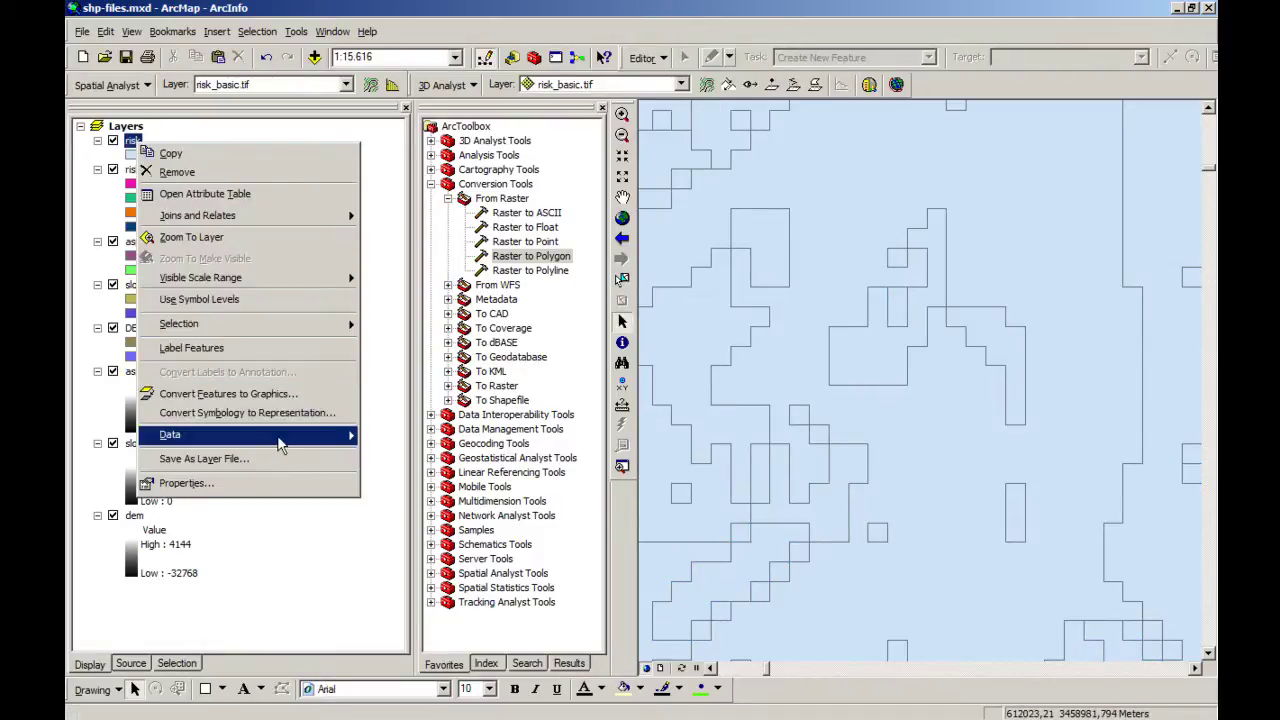
mouse_move(330, 434)
left_click(408, 457)
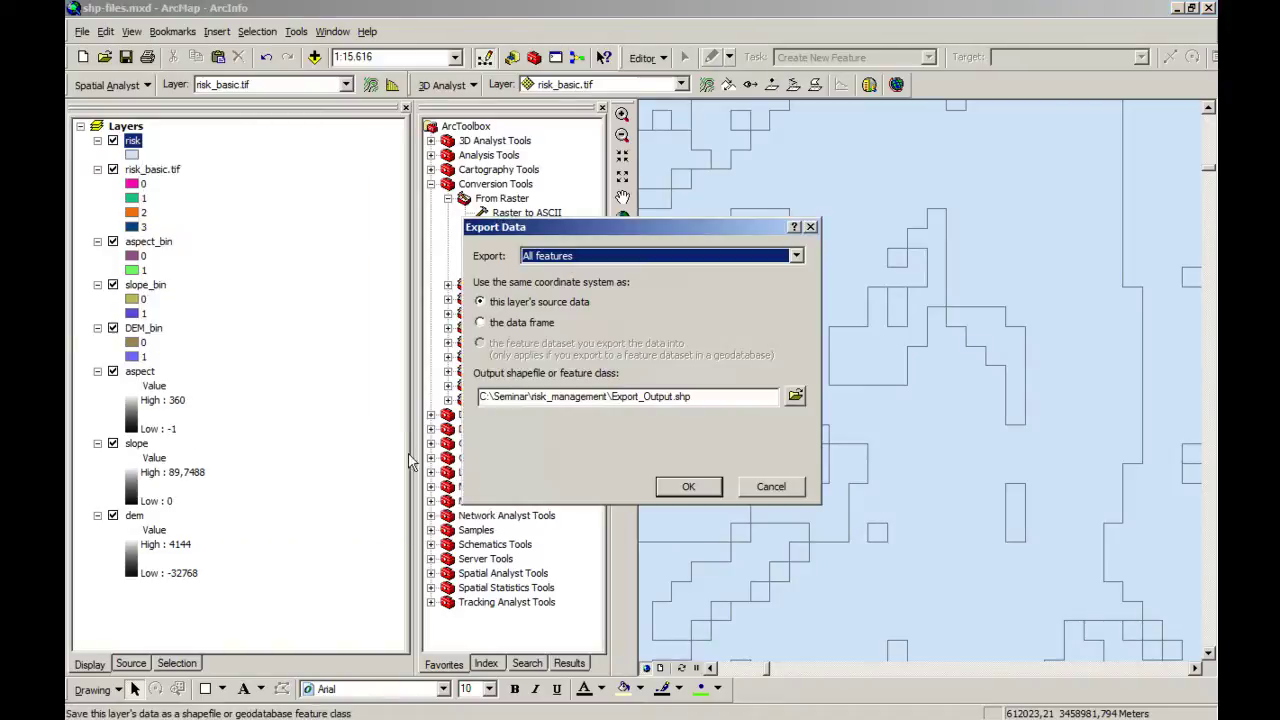
left_click(673, 397)
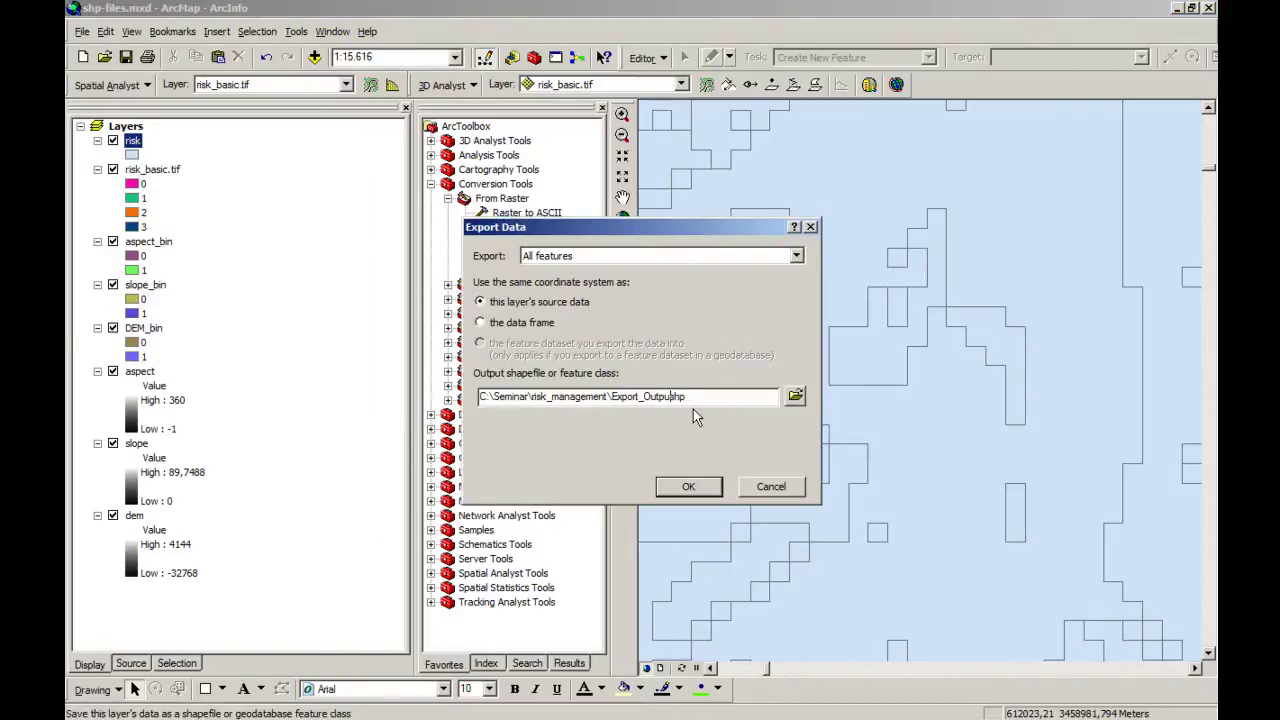
key("BackSpace")
key("BackSpace")
key("BackSpace")
key("BackSpace")
key("BackSpace")
key("BackSpace")
key("BackSpace")
key("BackSpace")
key("BackSpace")
key("BackSpace")
key("BackSpace")
key("BackSpace")
key("BackSpace")
type("risk")
left_click(701, 495)
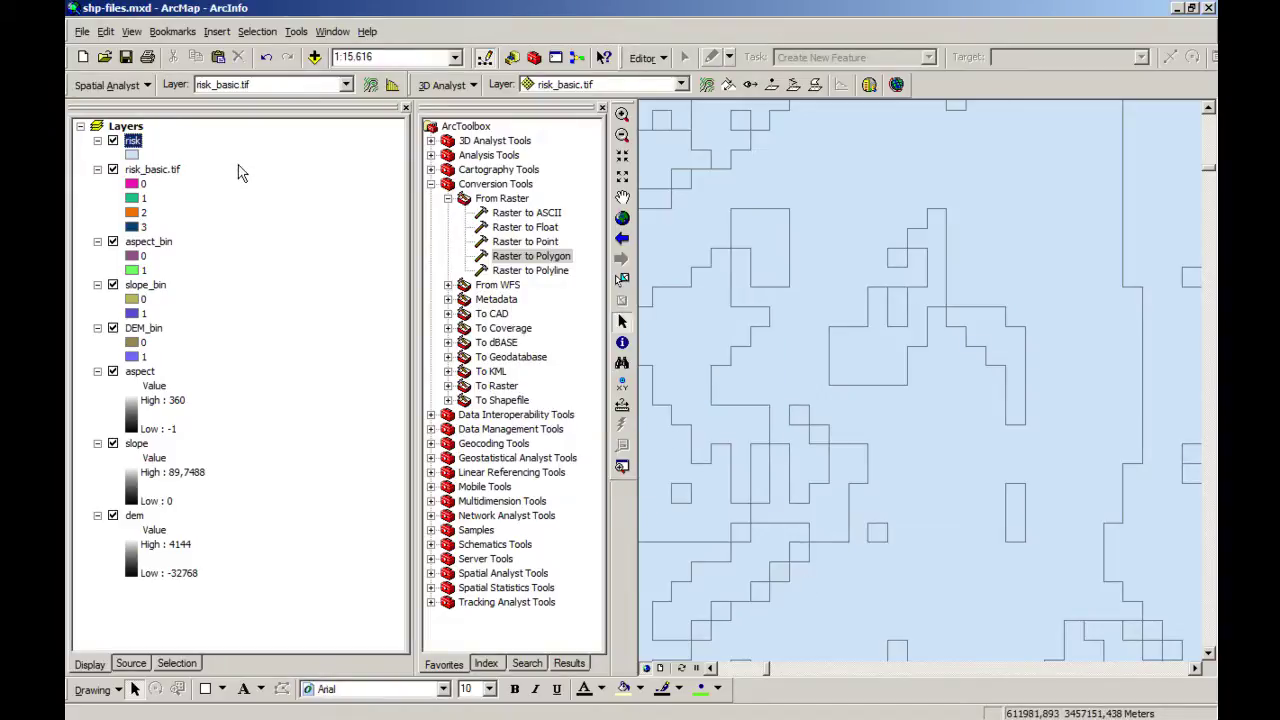
Step: Add the shapefile bereinigt.shp from the Seminar folder to the map
left_click(314, 57)
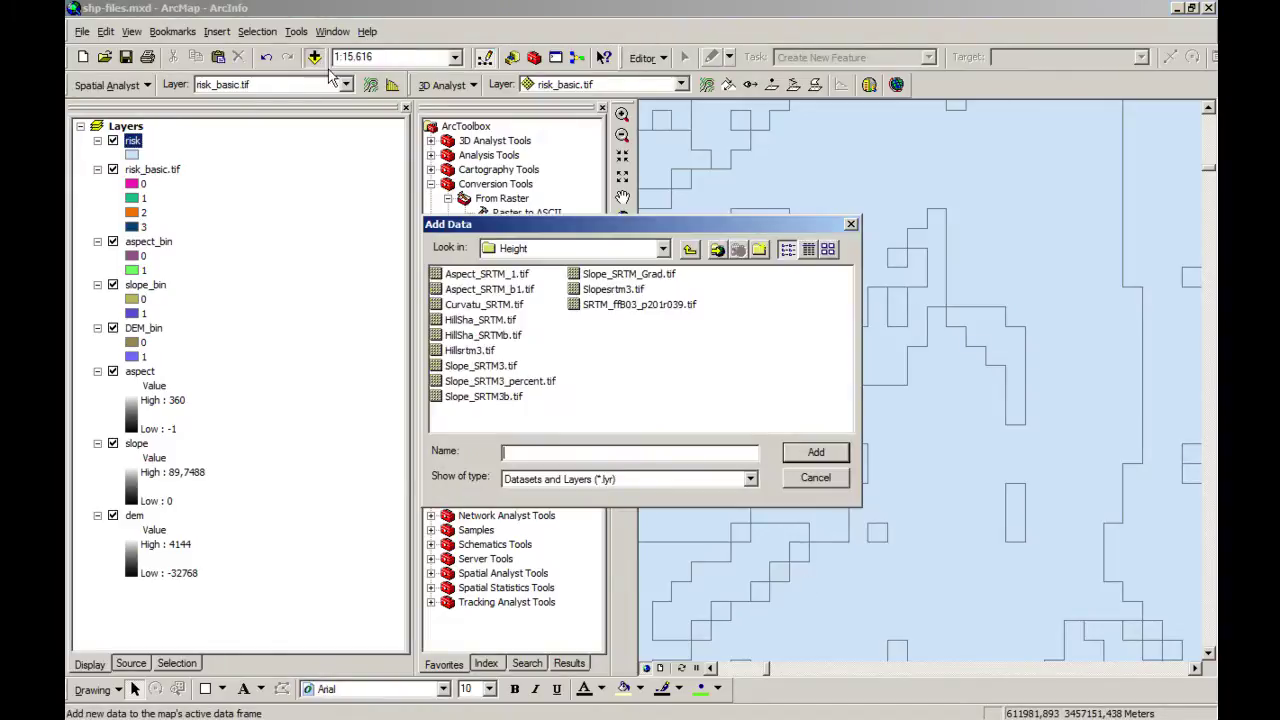
left_click(691, 251)
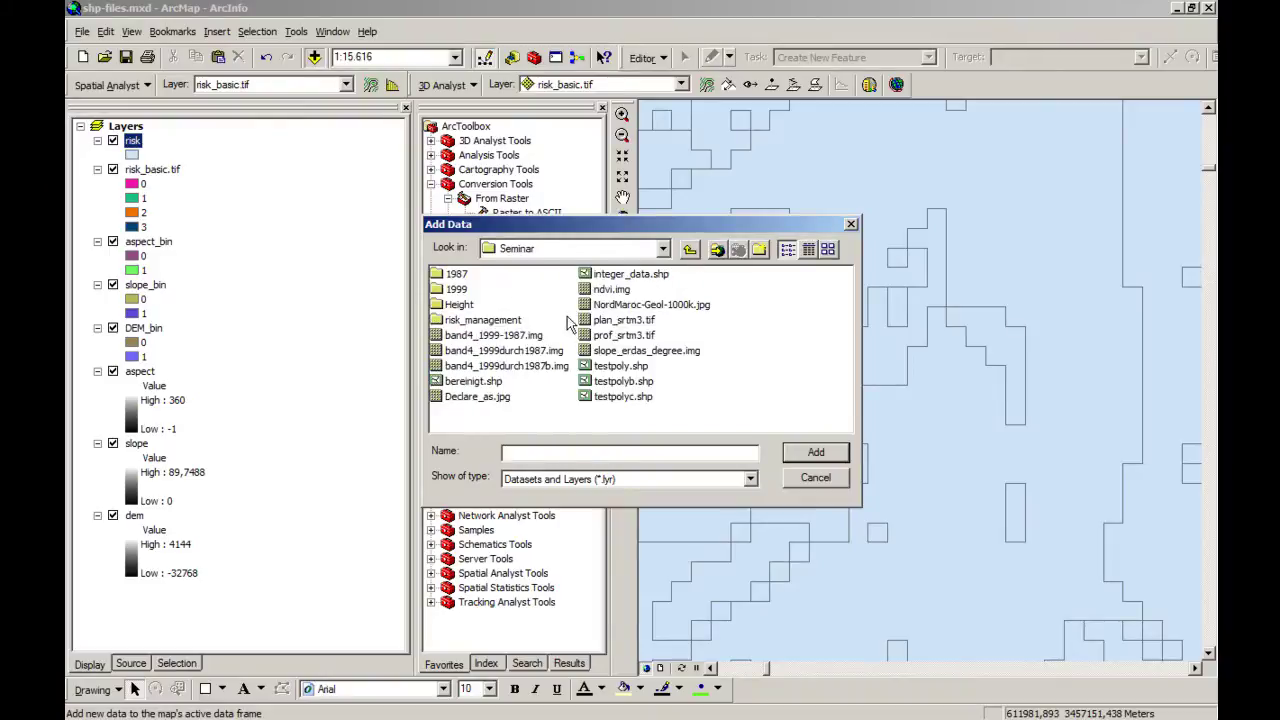
double_click(466, 321)
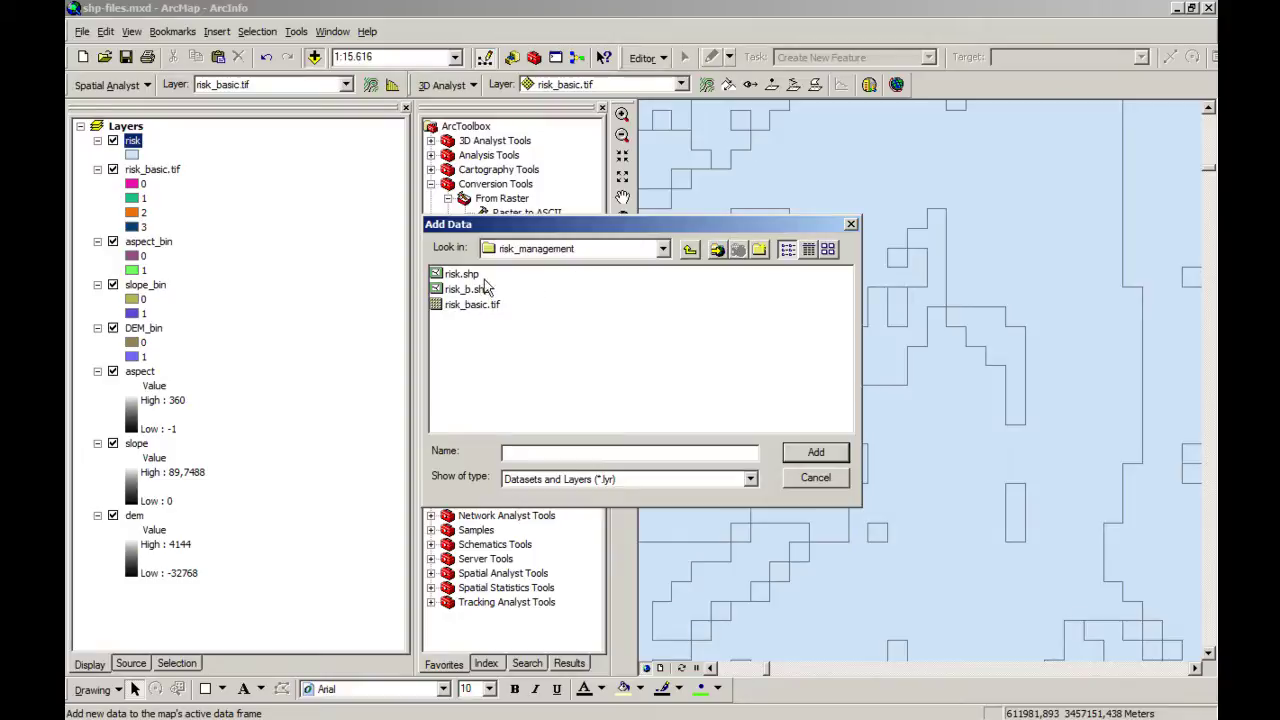
left_click(690, 248)
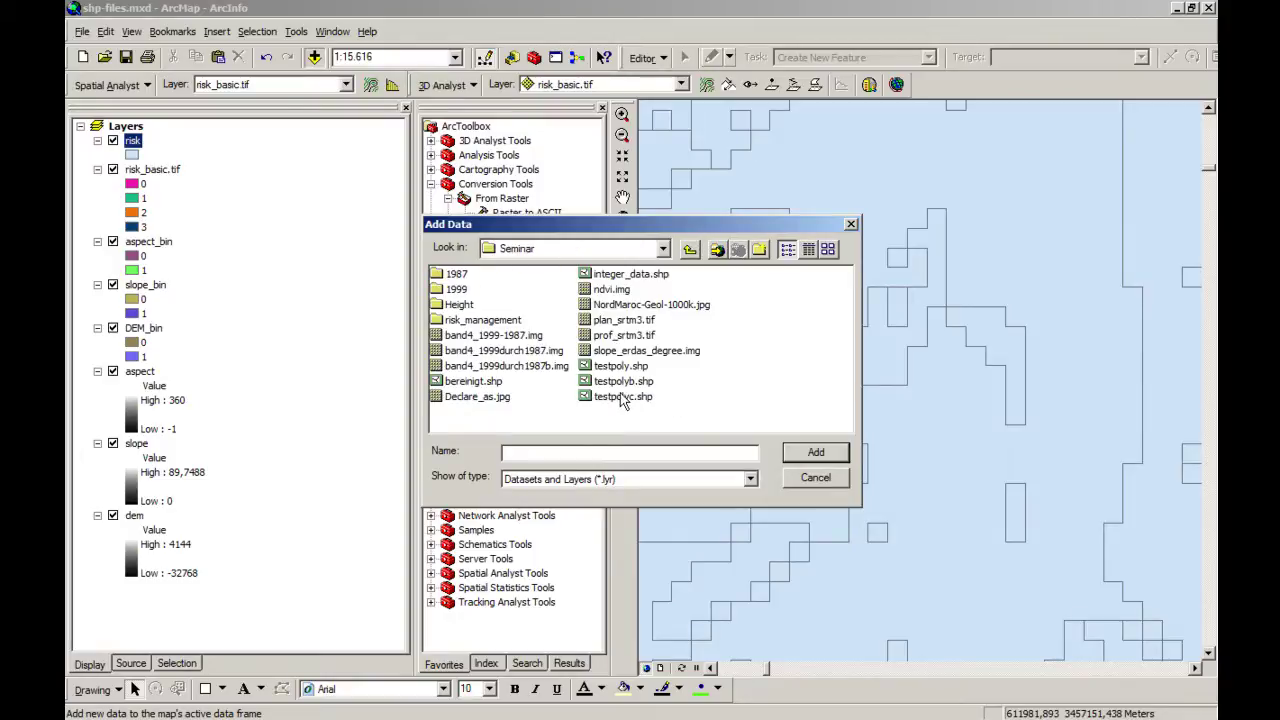
left_click(494, 383)
left_click(816, 452)
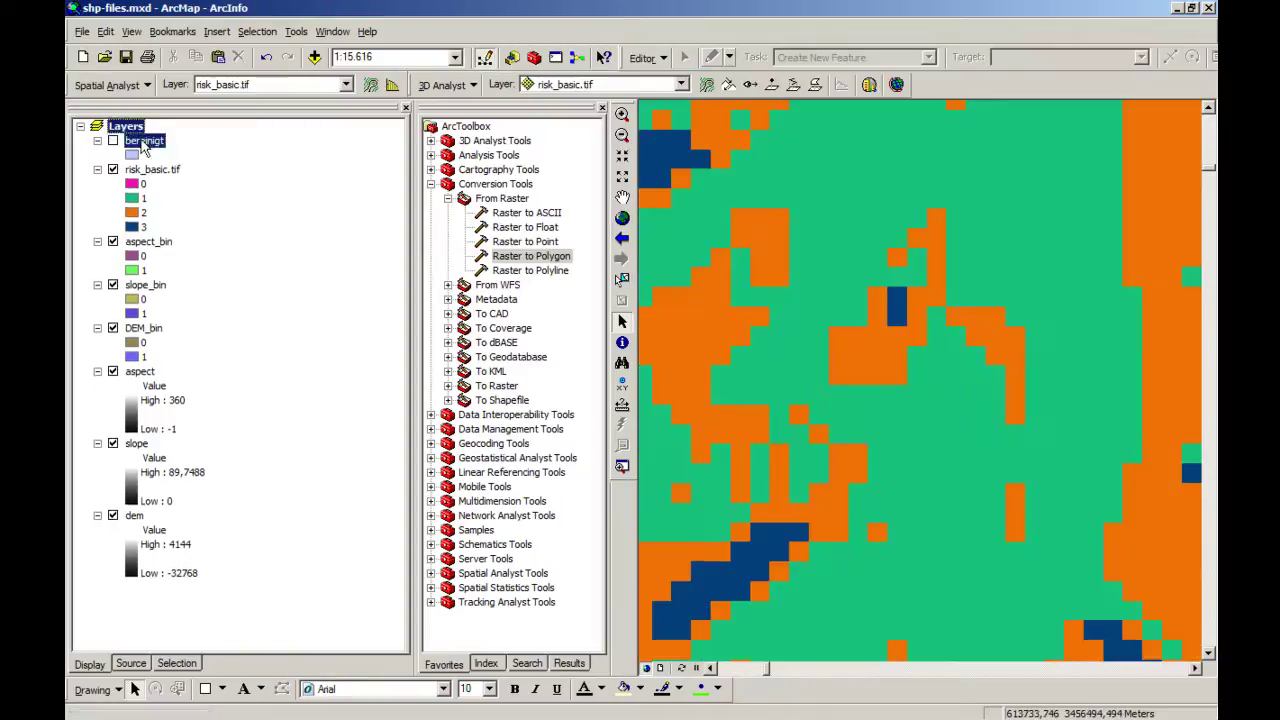
Step: Check the GRIDCODE value of each merged polygon in the attribute table of the bereinigt layer
right_click(140, 140)
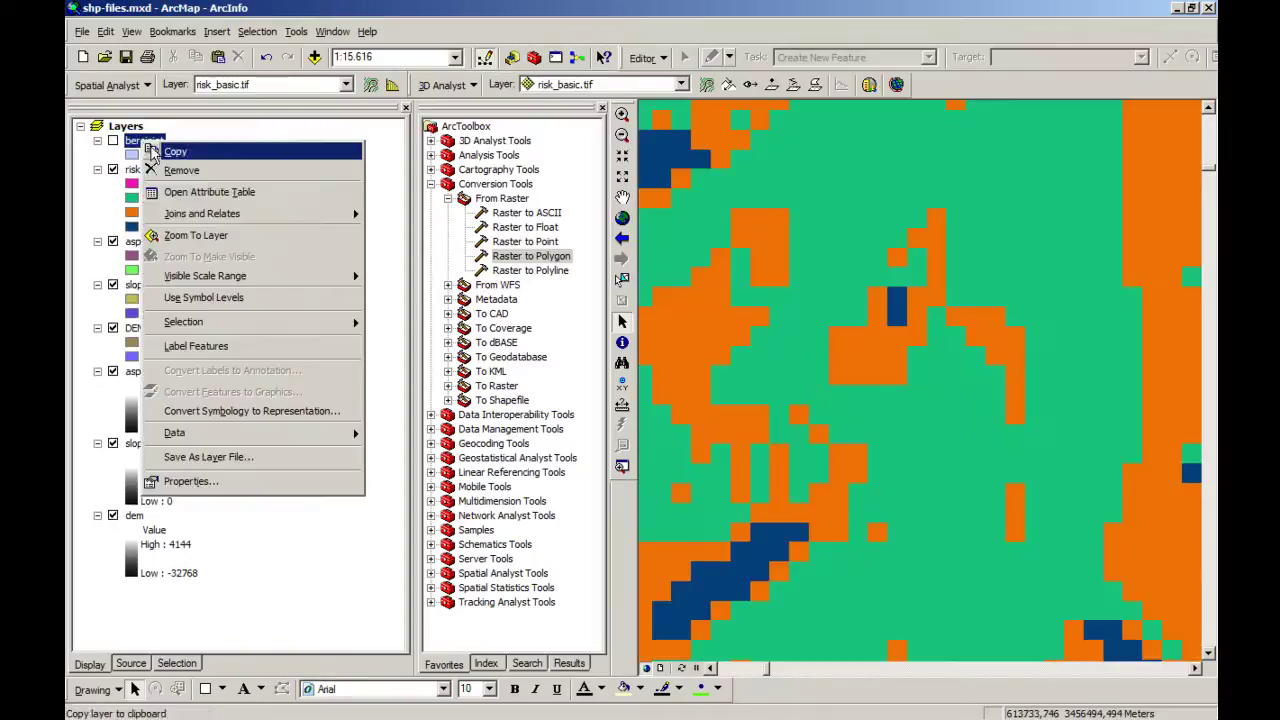
left_click(201, 199)
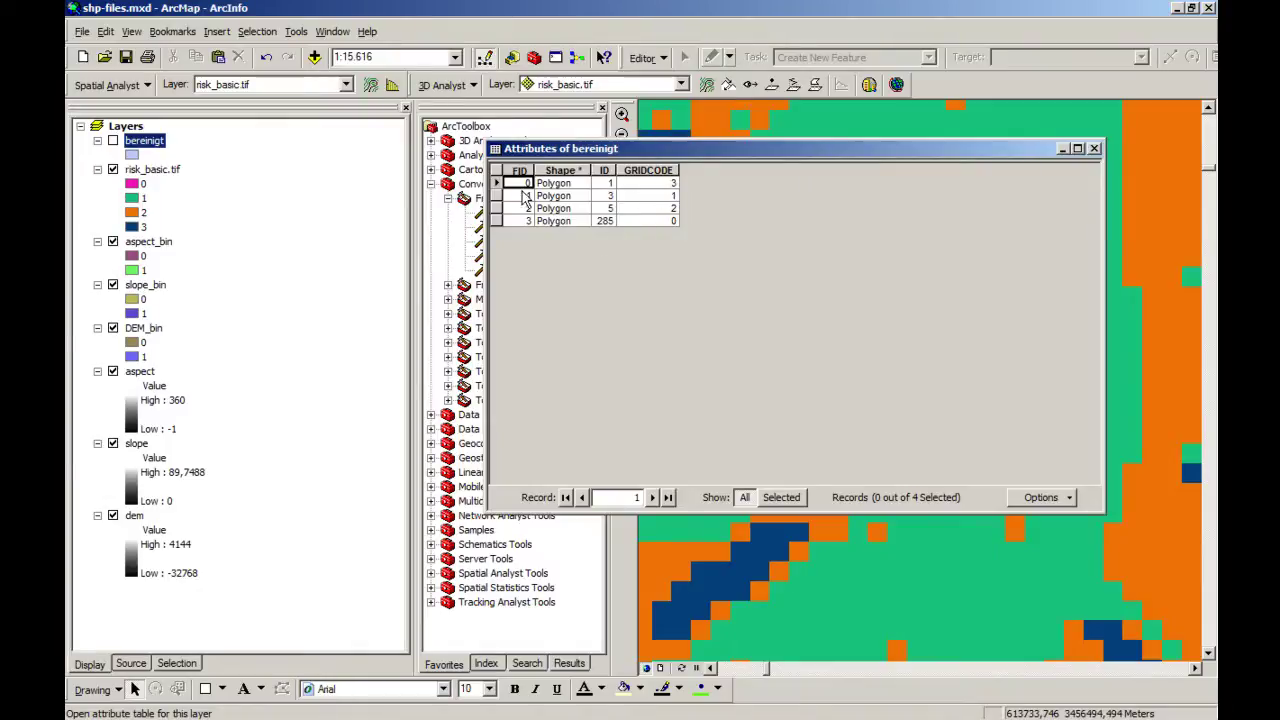
left_click(648, 183)
left_click(648, 196)
left_click(646, 221)
left_click(648, 196)
left_click(648, 208)
left_click(648, 221)
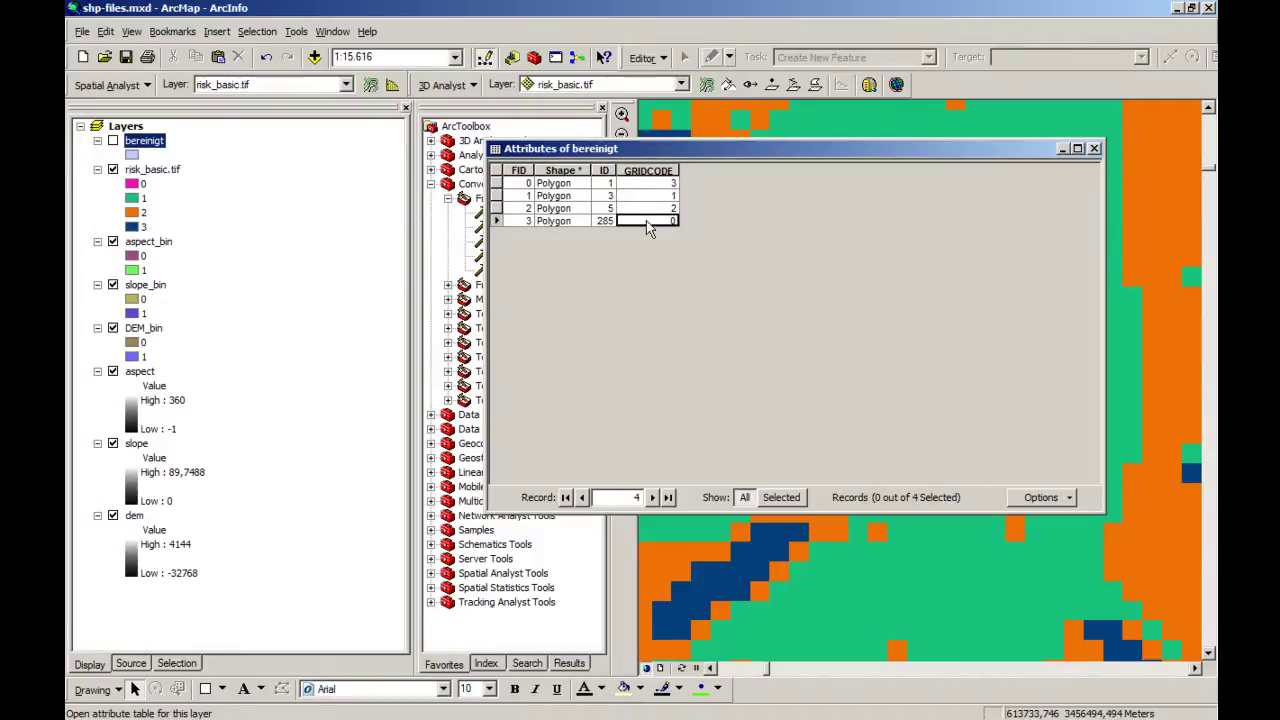
left_click(648, 183)
left_click(648, 196)
left_click(1094, 148)
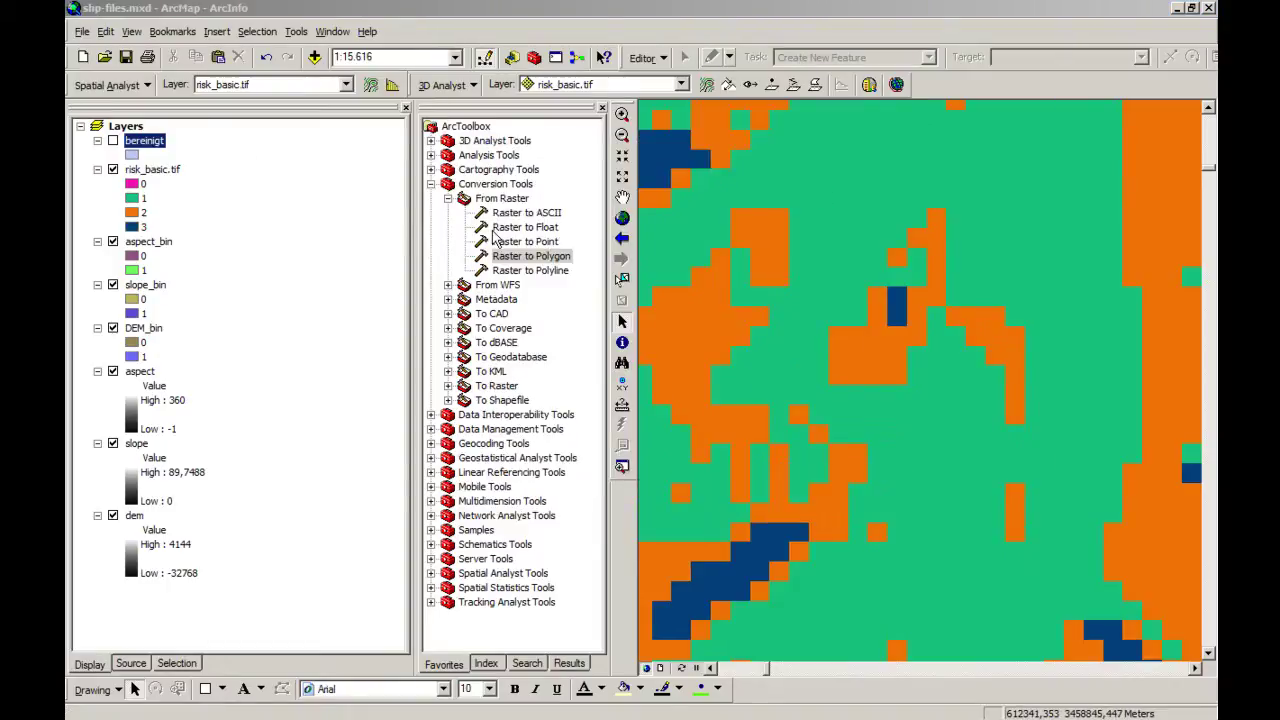
Step: Find the Calculate Areas tool by searching for "calculate area" and set the bereinigt layer as its input feature class
left_click(527, 664)
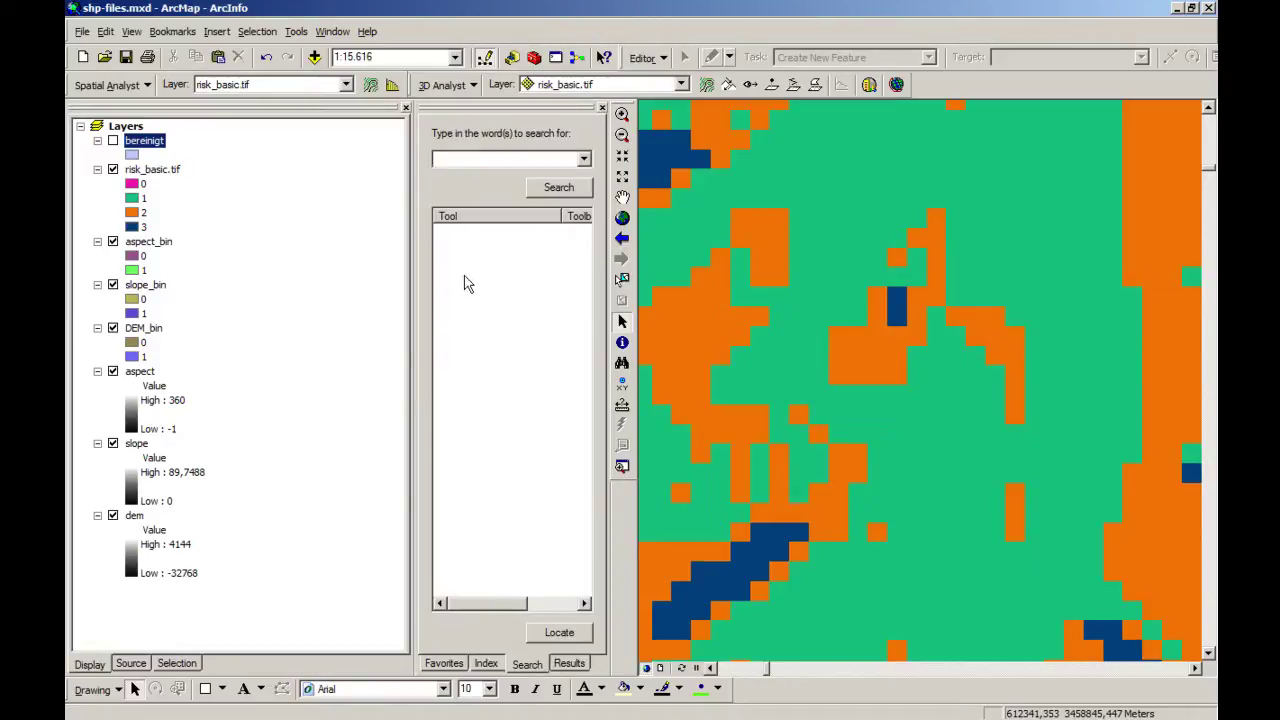
type("calculate area")
double_click(471, 237)
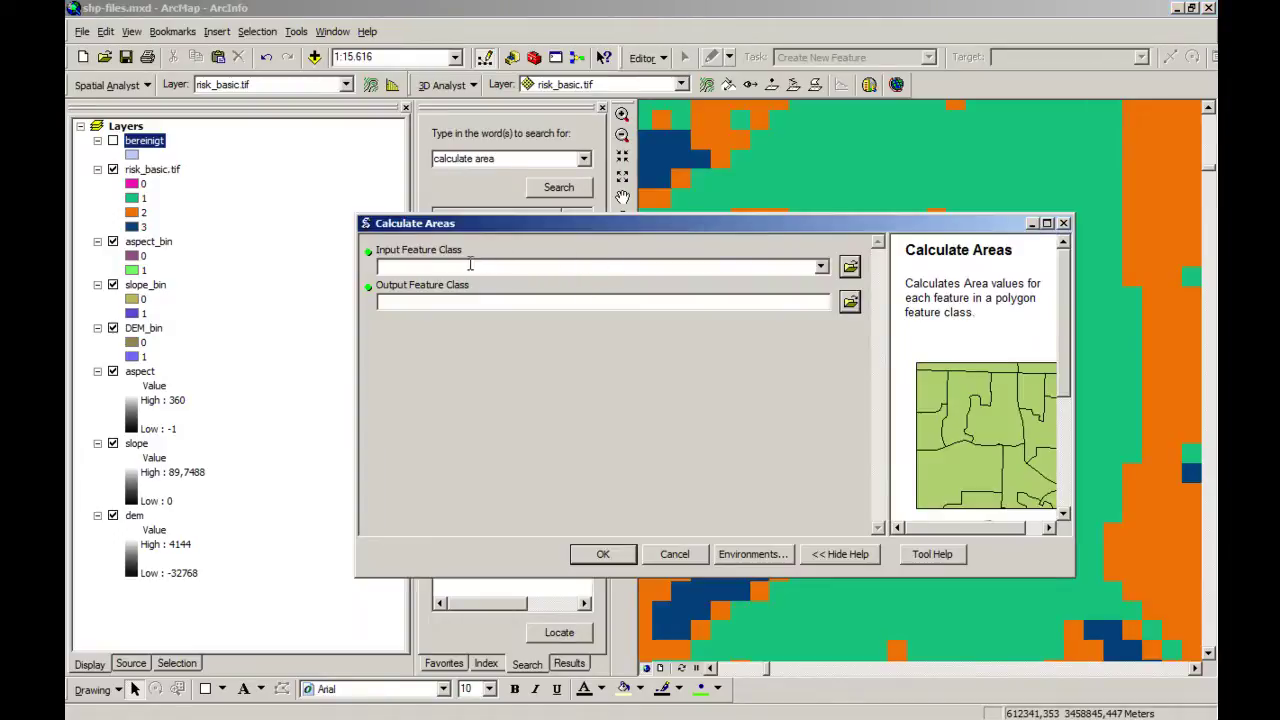
left_click(440, 257)
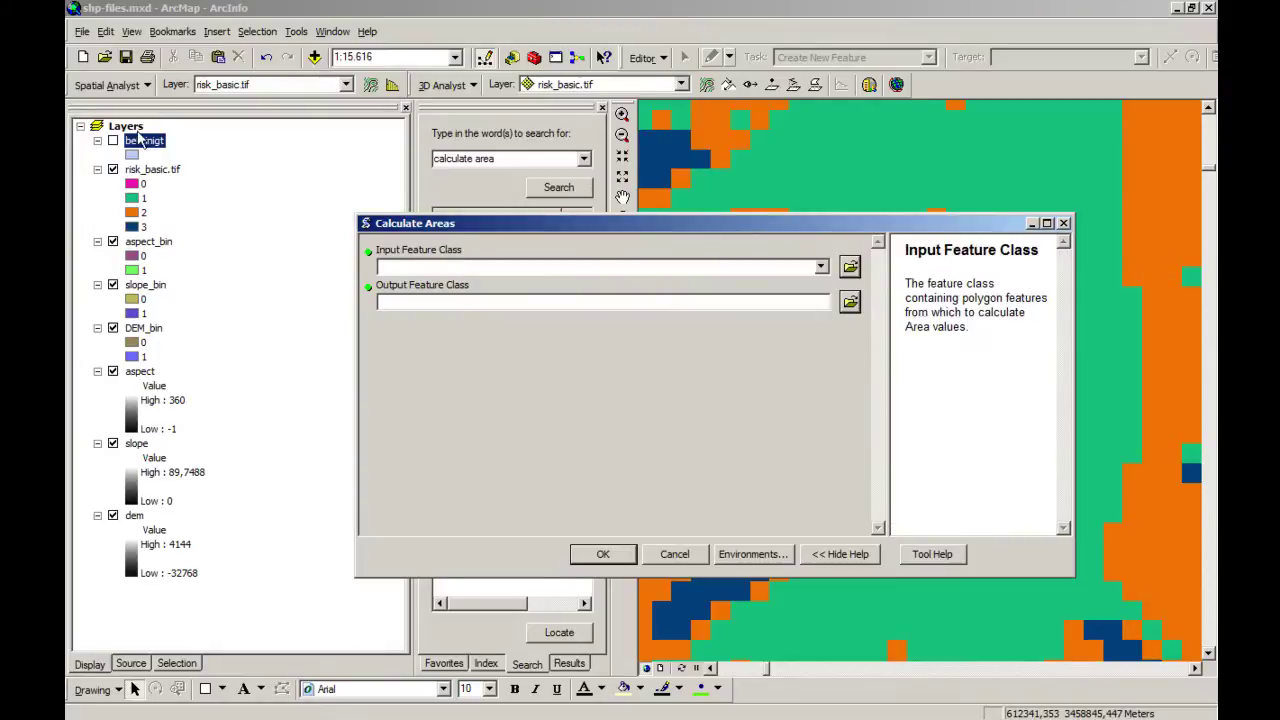
left_click_drag(143, 145, 472, 268)
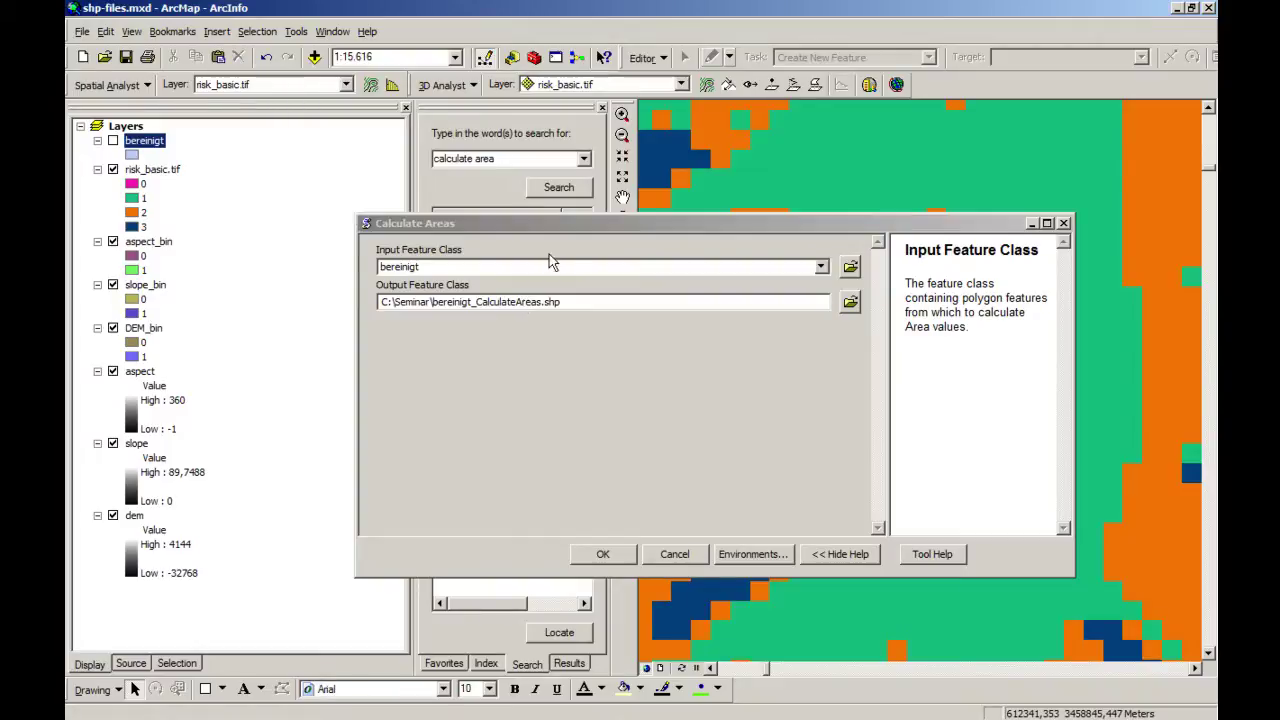
left_click(742, 302)
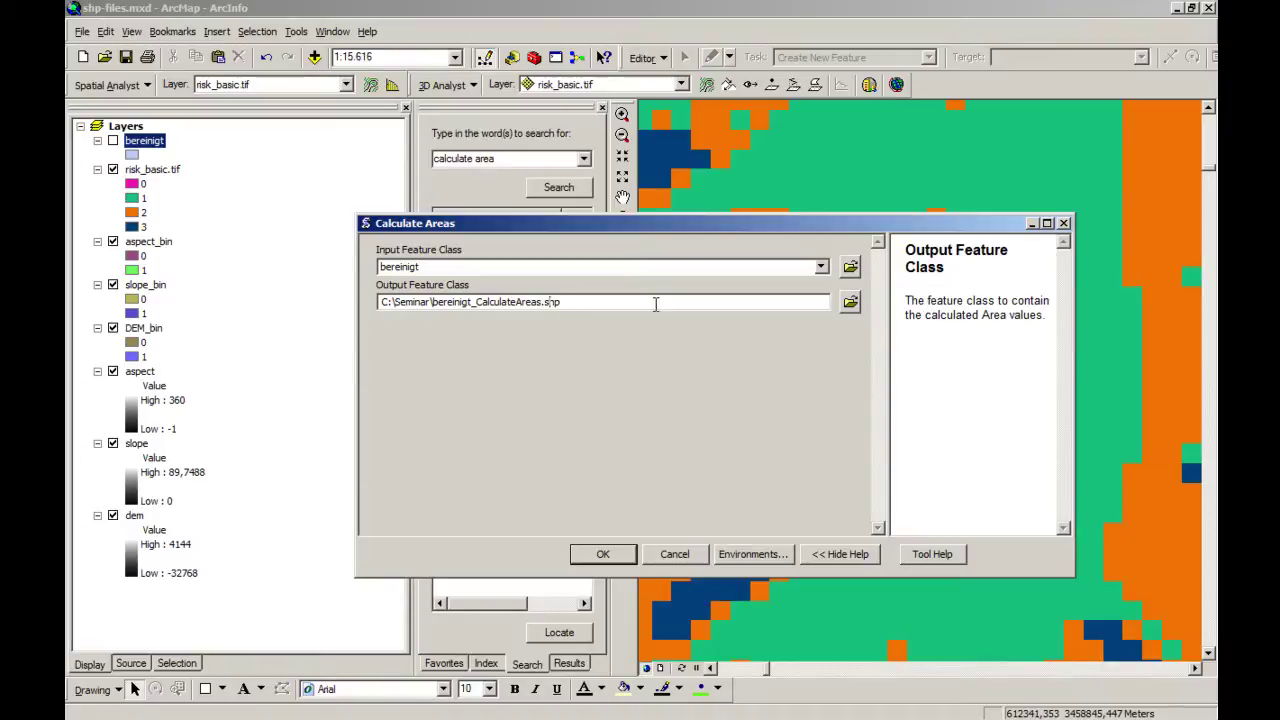
key("BackSpace")
key("BackSpace")
key("BackSpace")
key("BackSpace")
key("BackSpace")
key("BackSpace")
key("BackSpace")
key("BackSpace")
key("BackSpace")
key("BackSpace")
key("BackSpace")
Step: Set the output feature class to risk_areas.shp in the risk_management folder and run Calculate Areas
left_click(850, 302)
double_click(530, 356)
left_click(537, 309)
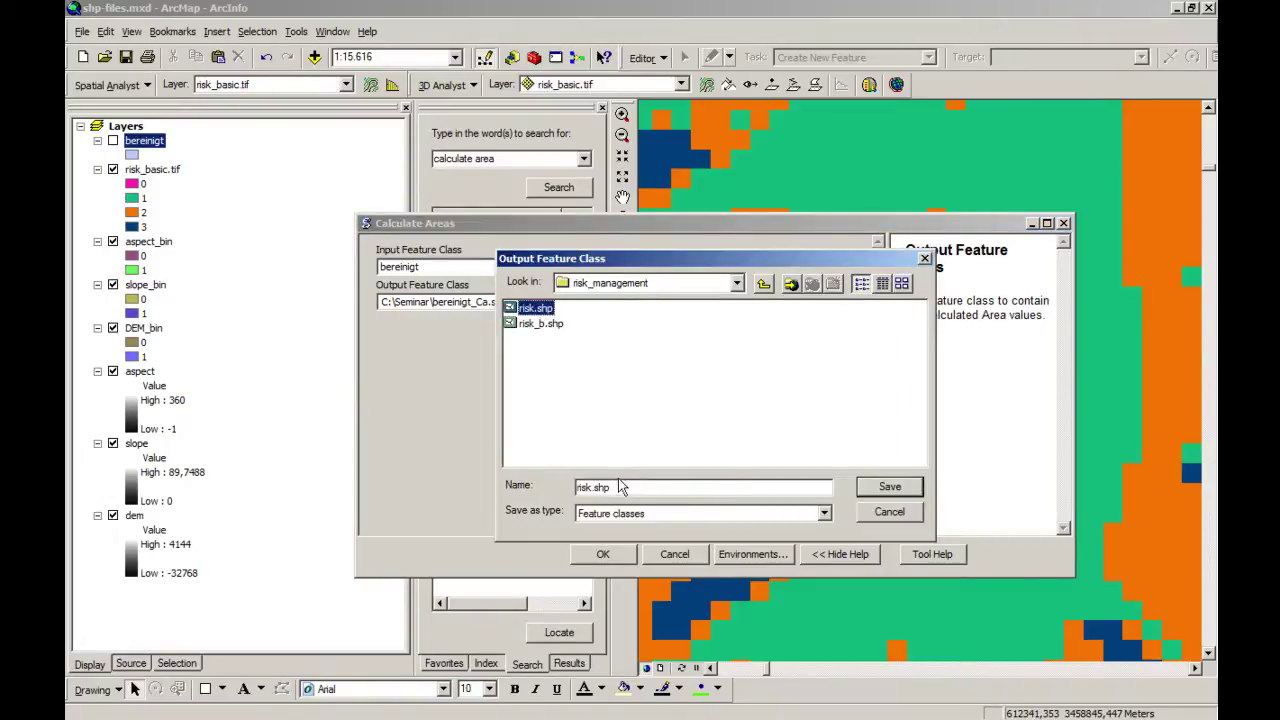
left_click(588, 487)
type("_")
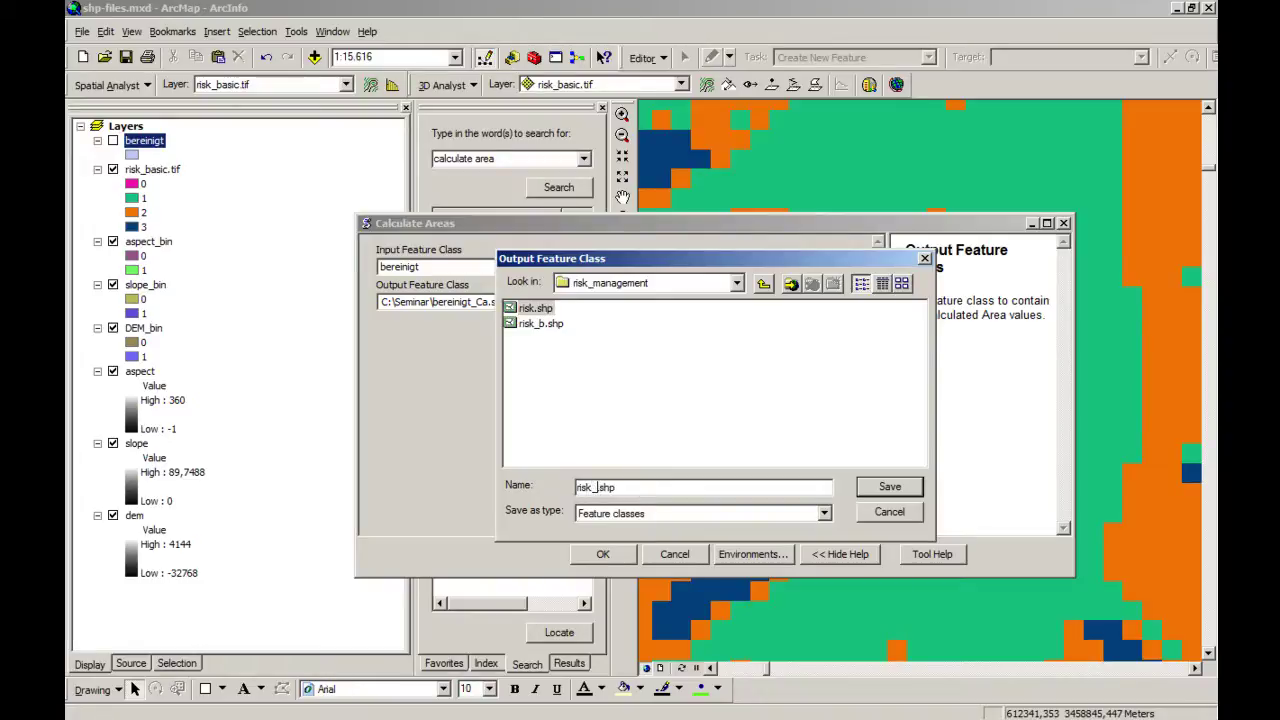
type("areas")
key("Return")
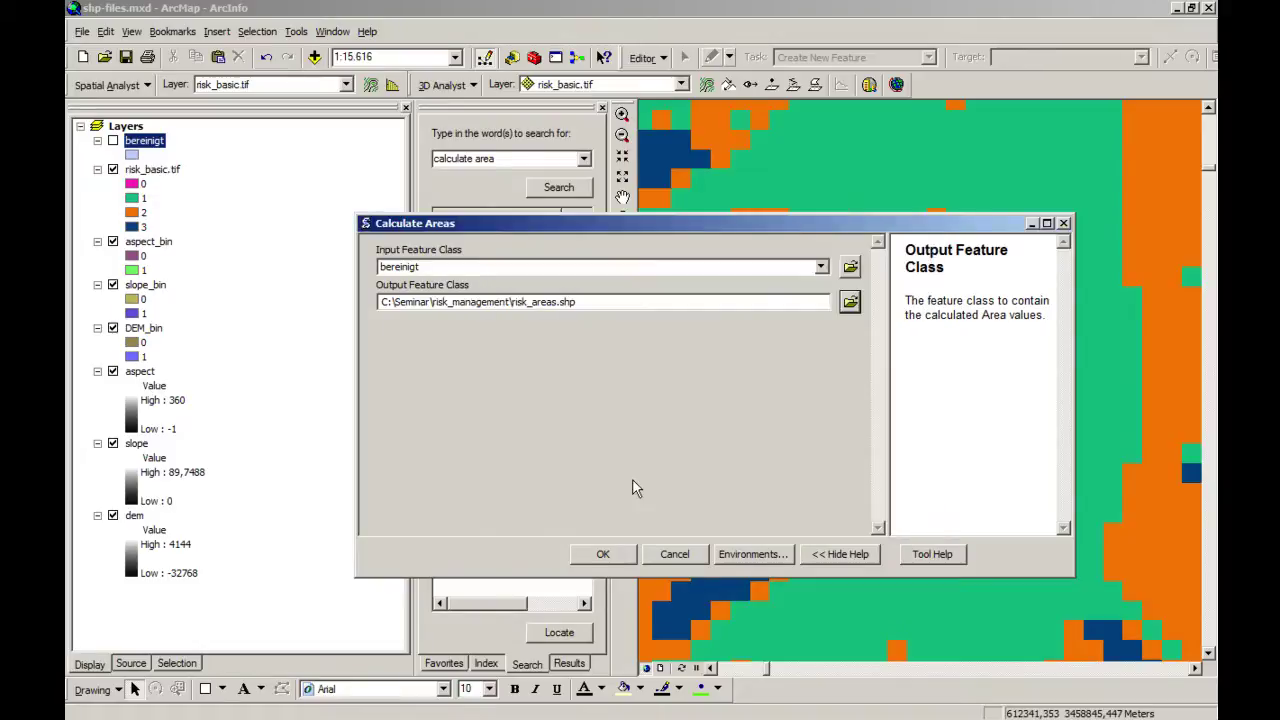
left_click(604, 554)
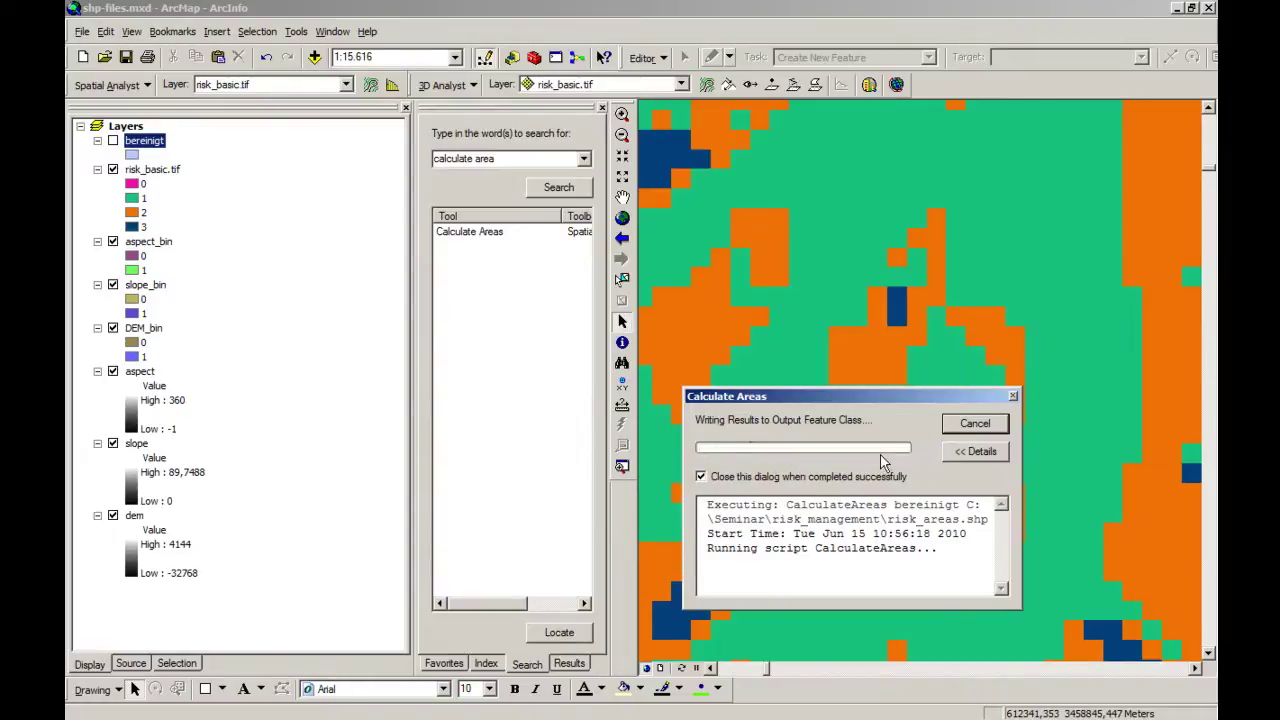
left_click(970, 427)
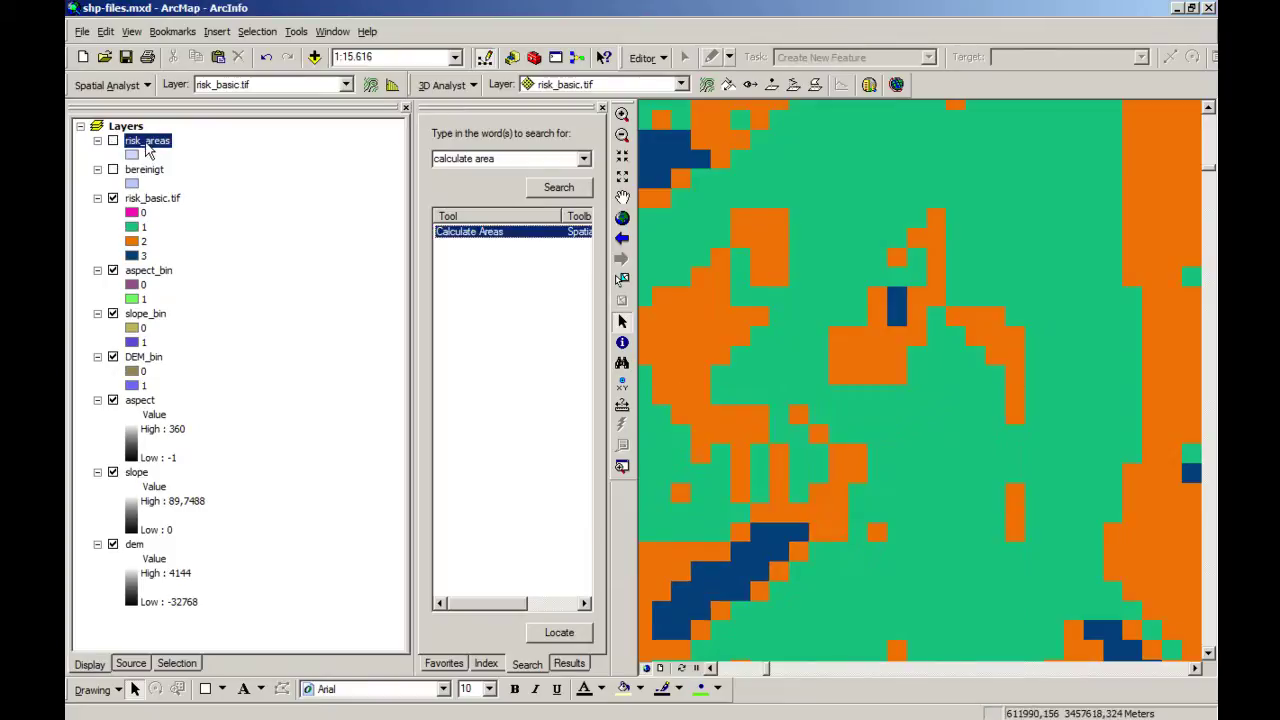
Step: Check the F_AREA values for each GRIDCODE class in the attribute table of the risk_areas layer
right_click(148, 147)
left_click(205, 194)
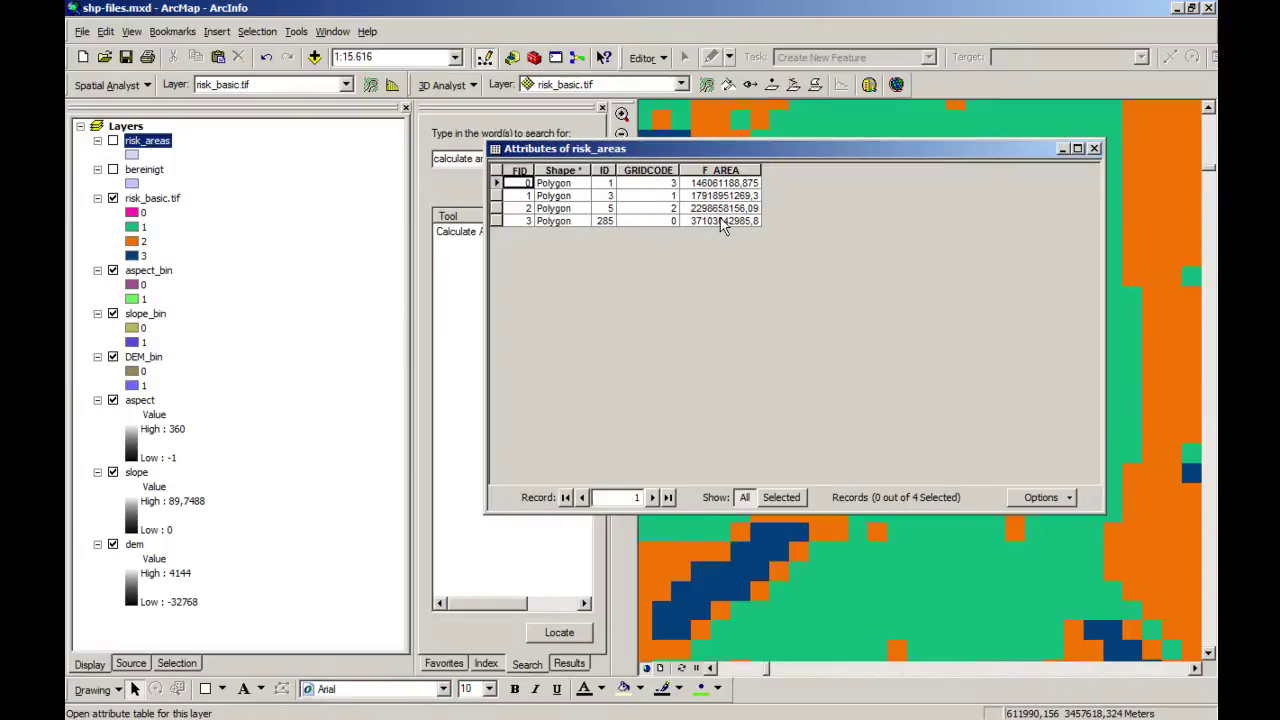
left_click(722, 185)
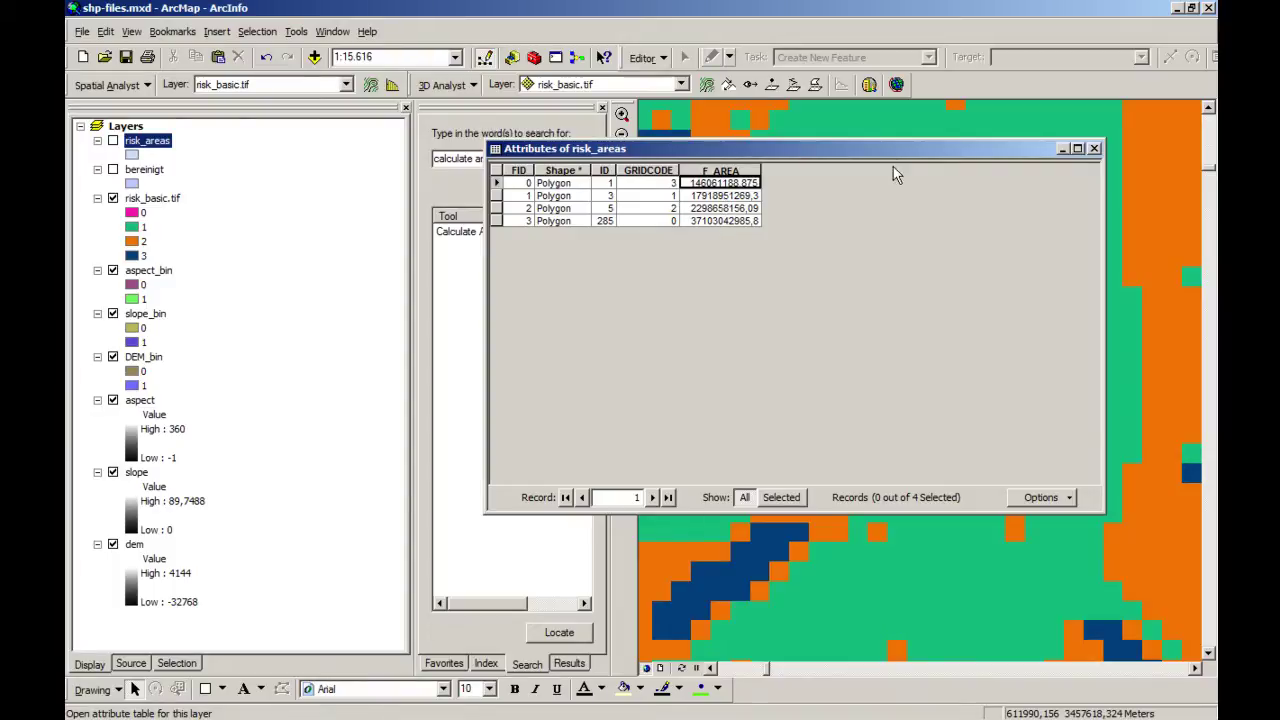
left_click(1094, 148)
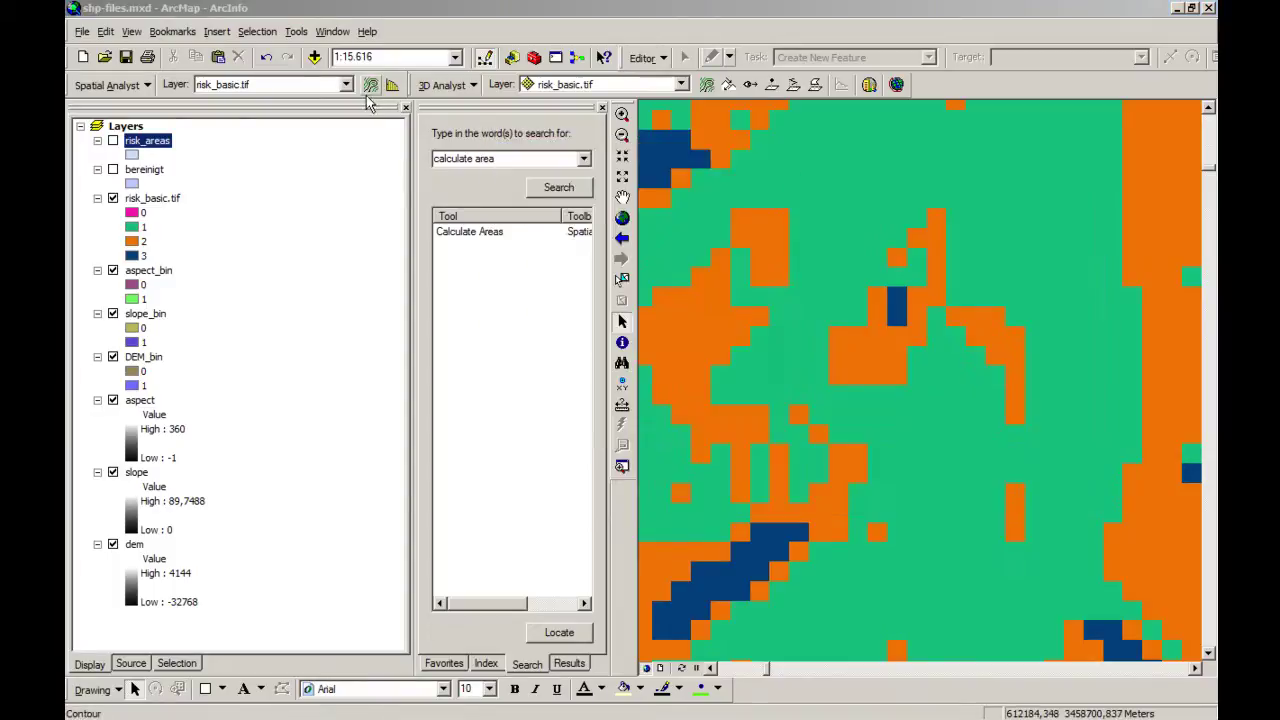